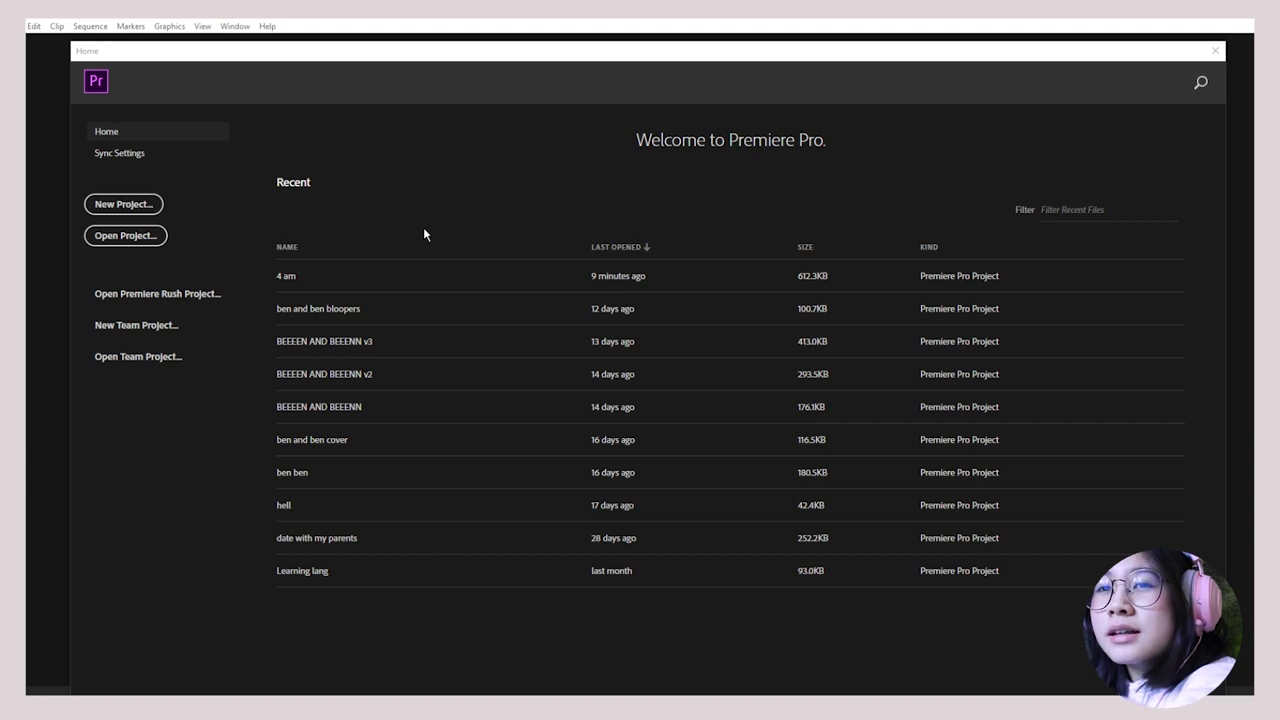
Step: Start a new Premiere Pro project from the Home screen
click(148, 206)
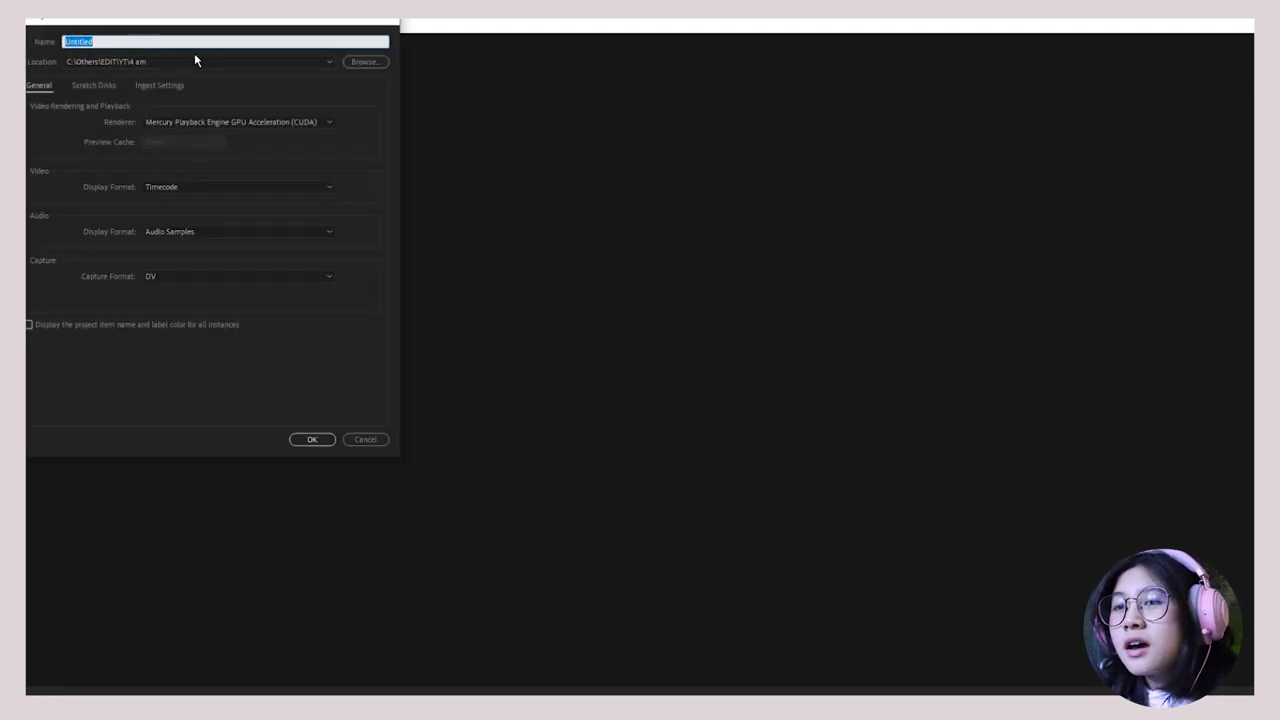
Step: Create the project 'Adobe tutorial' and place the clips folder beside Premiere
click(360, 63)
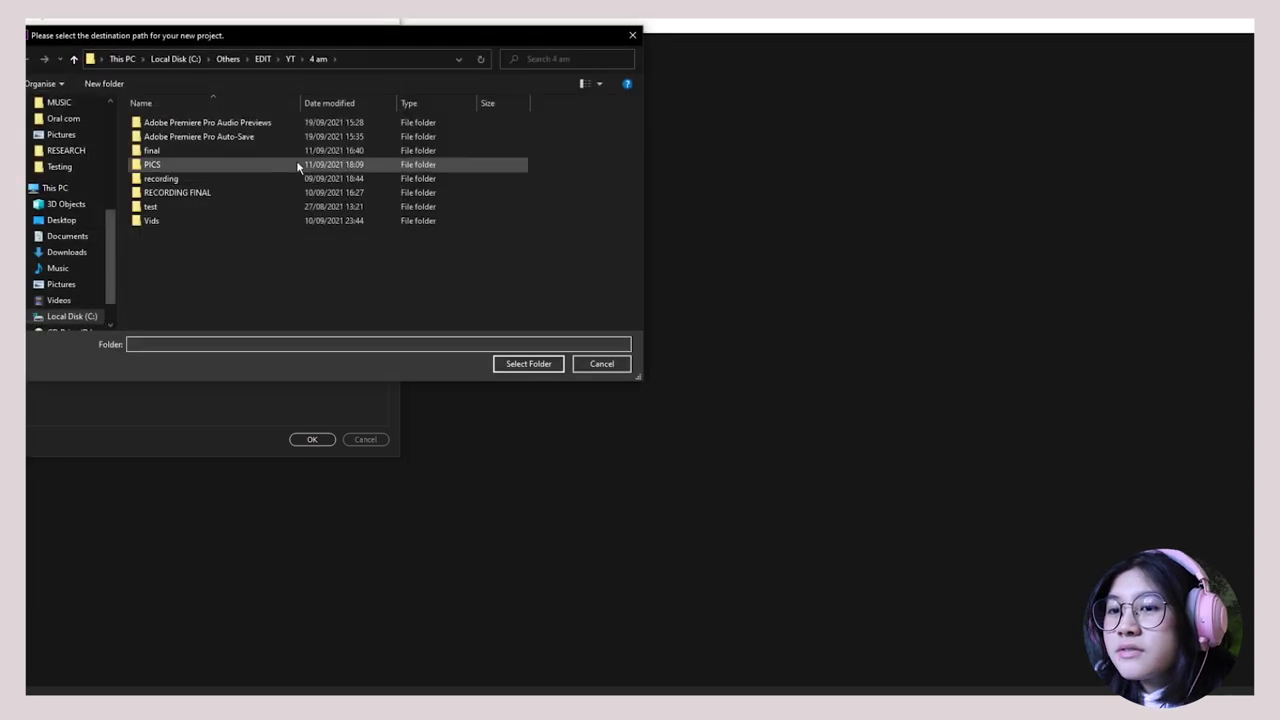
key(Escape)
click(117, 40)
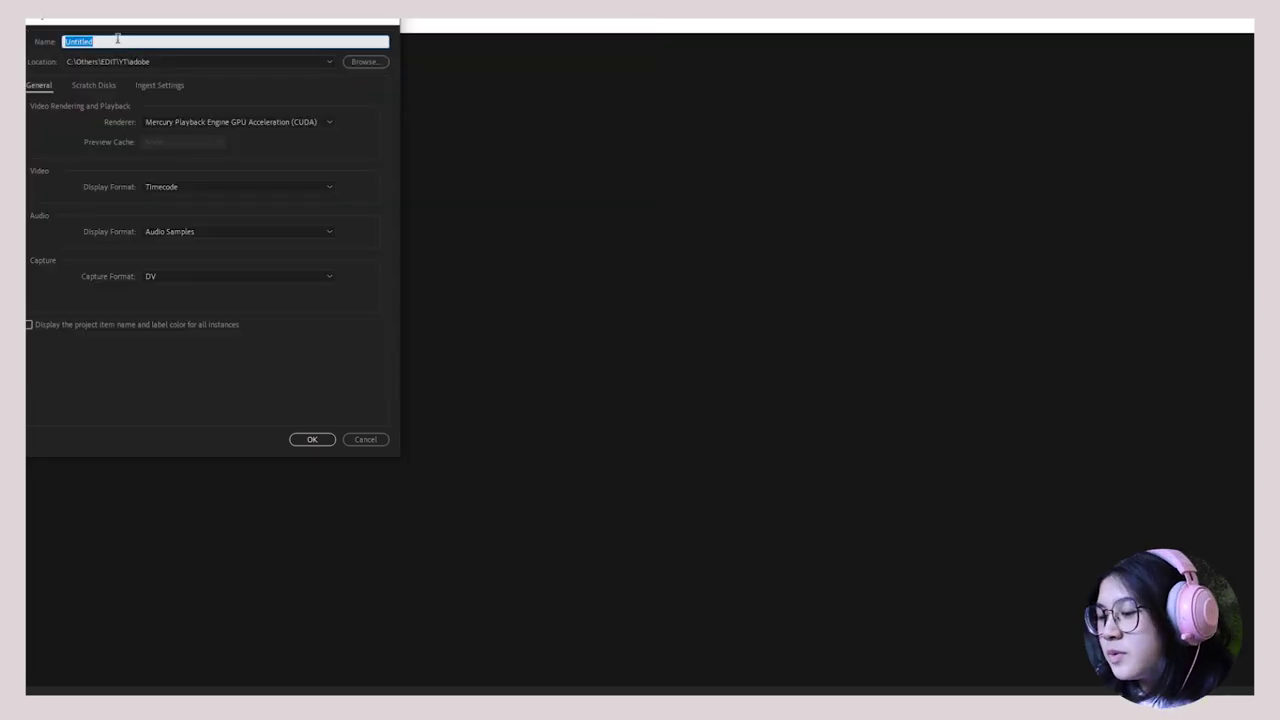
text(AD)
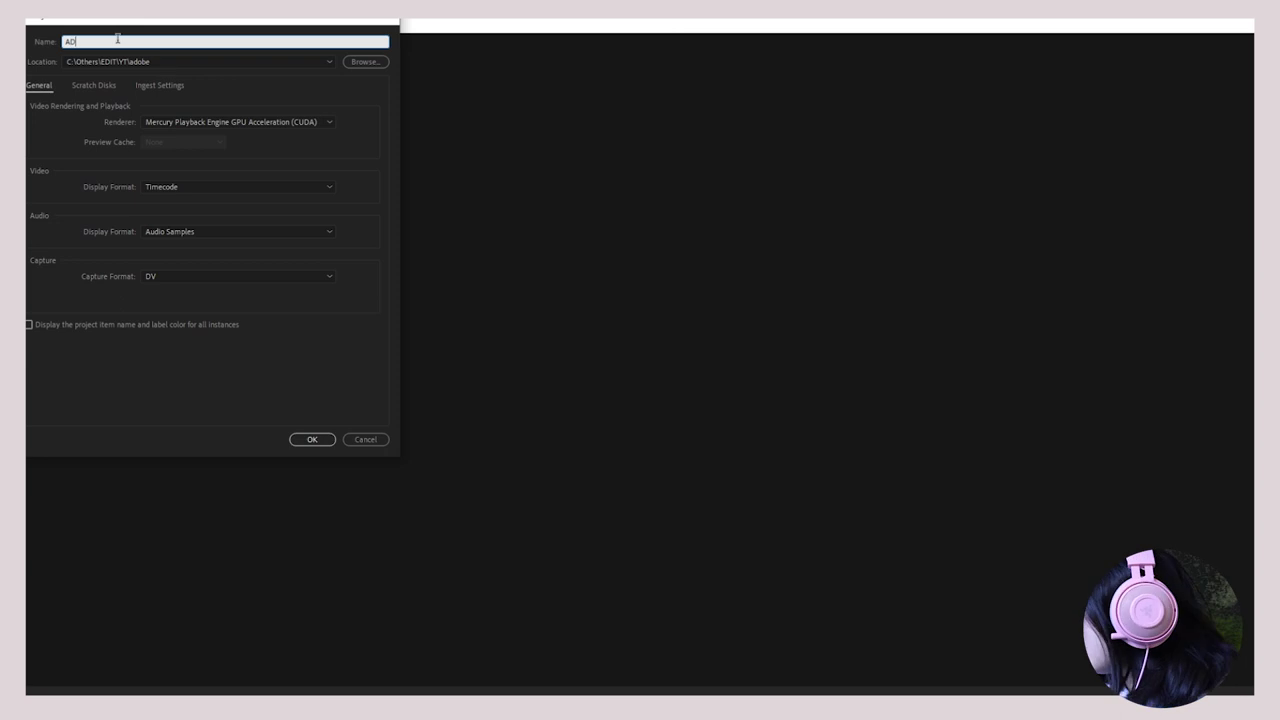
text(obe tutoria)
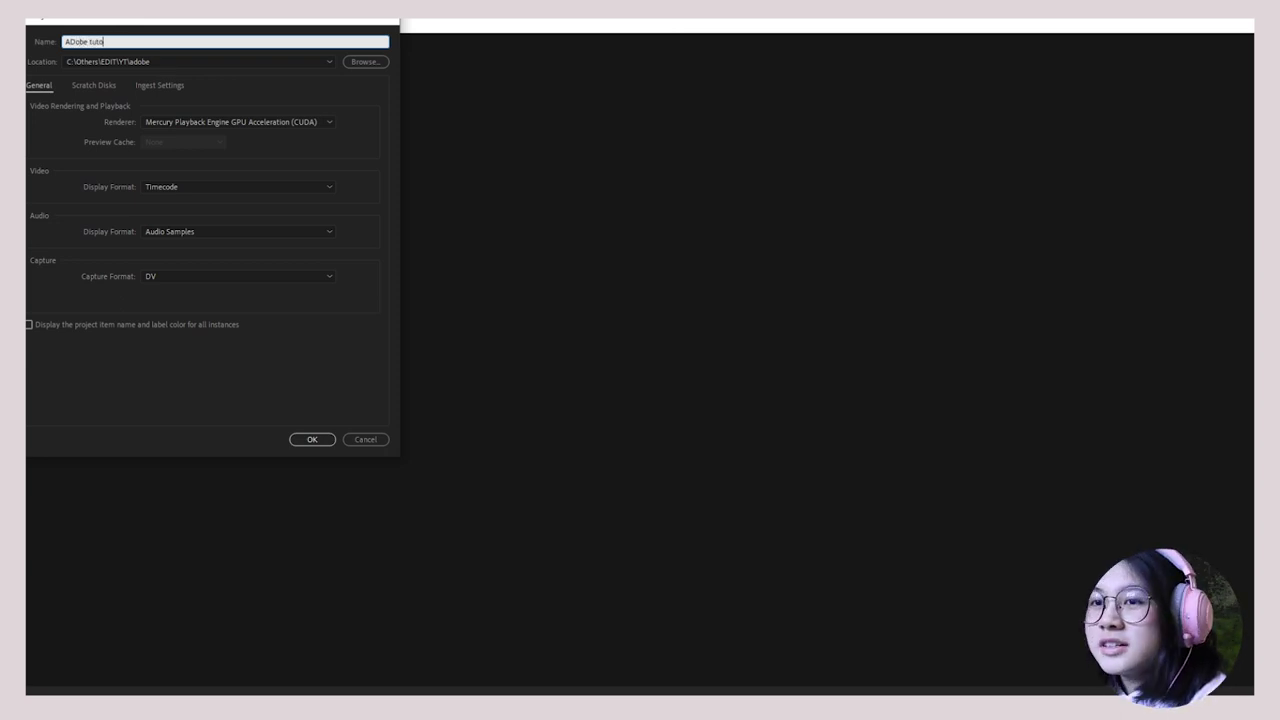
key(BackSpace)
key(BackSpace)
key(BackSpace)
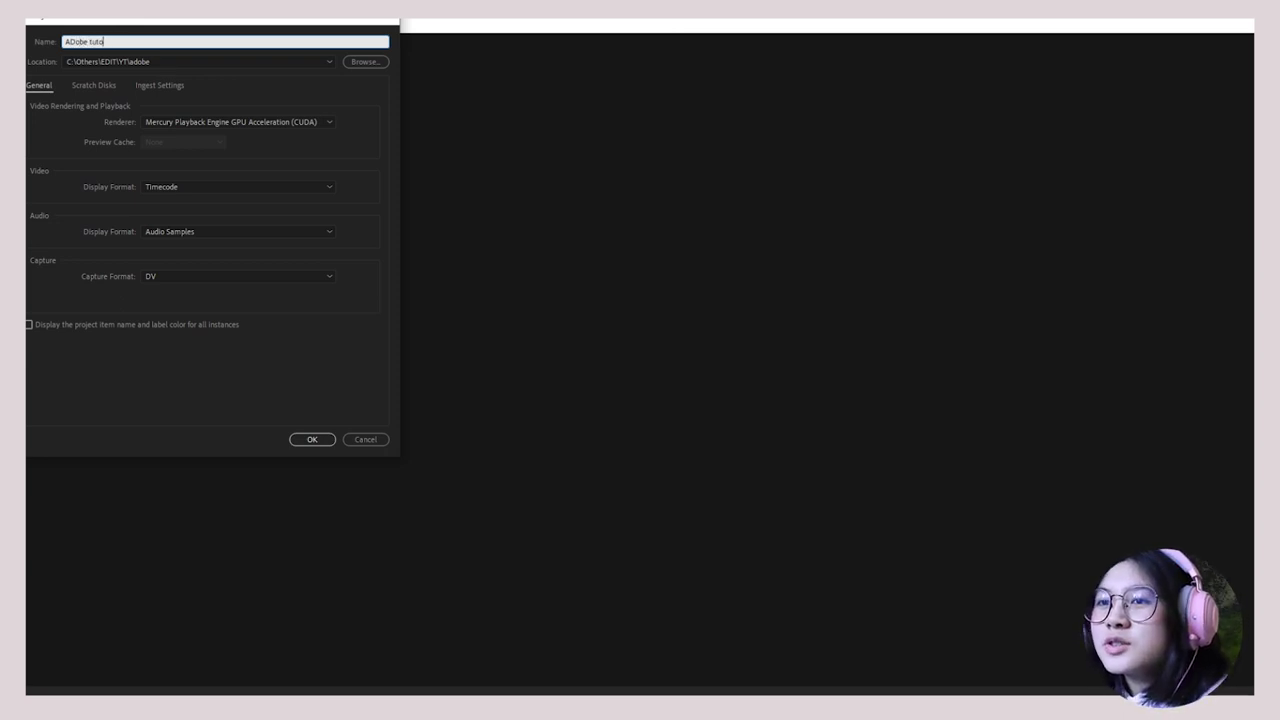
text(orial)
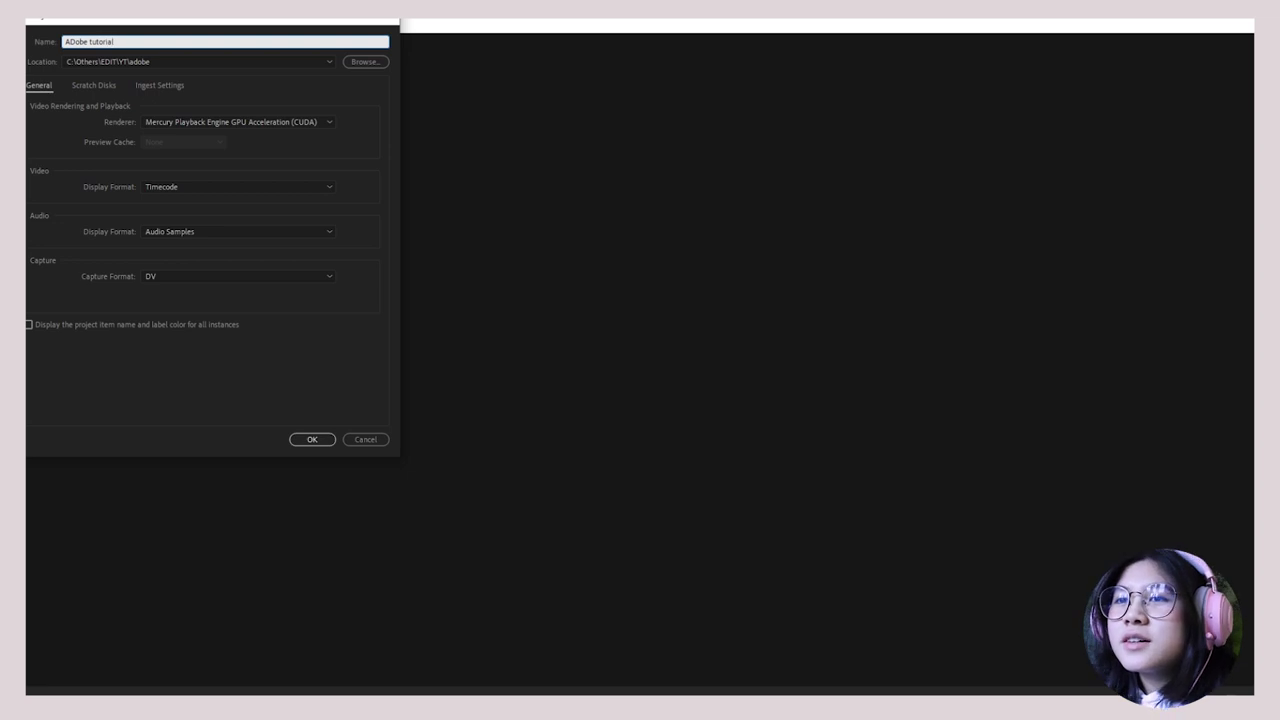
click(76, 41)
key(BackSpace)
text(d)
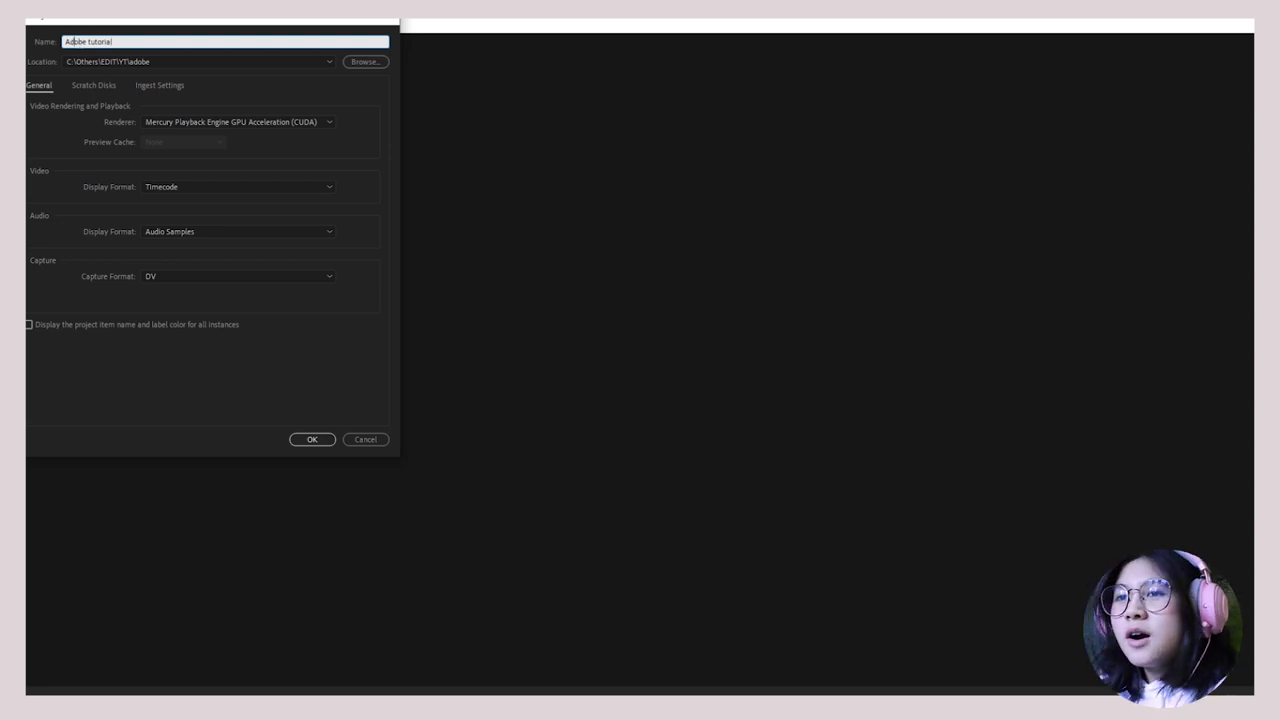
click(312, 439)
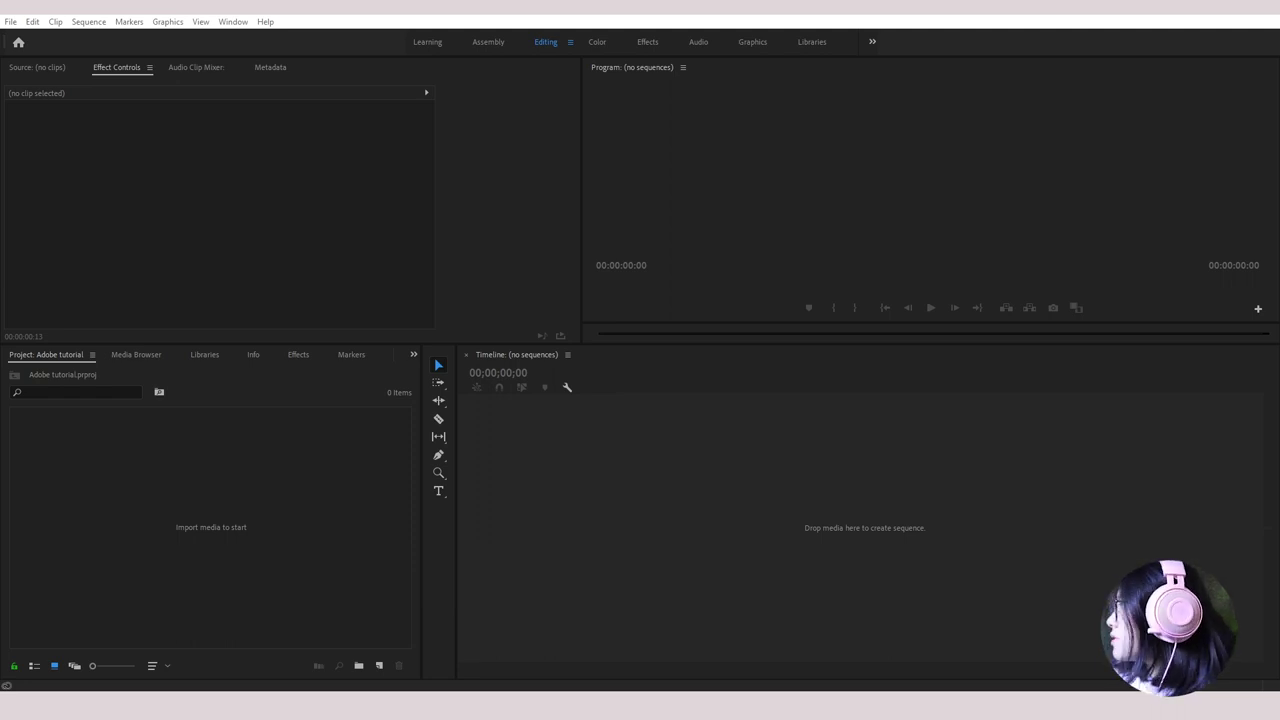
drag(1279, 66, 1080, 133)
Step: Drag the five .MOV clips into the project and build a sequence from MVI_9878
drag(1074, 358, 267, 557)
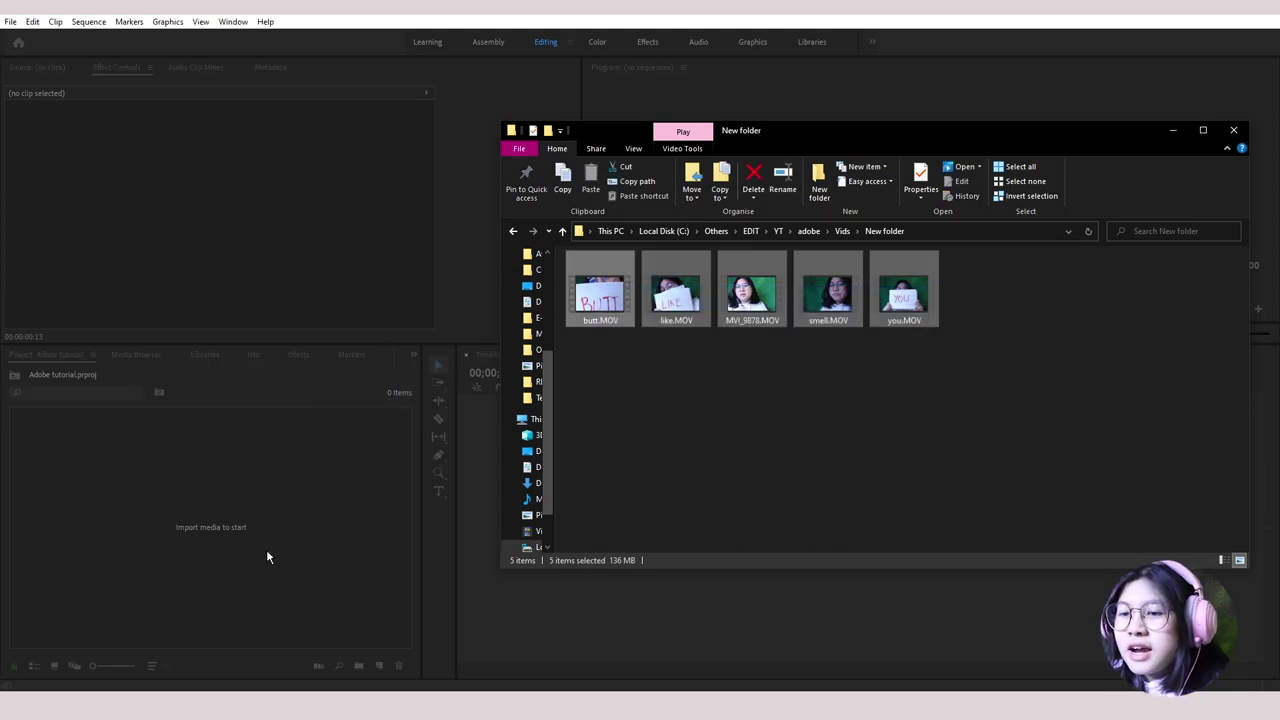
click(315, 542)
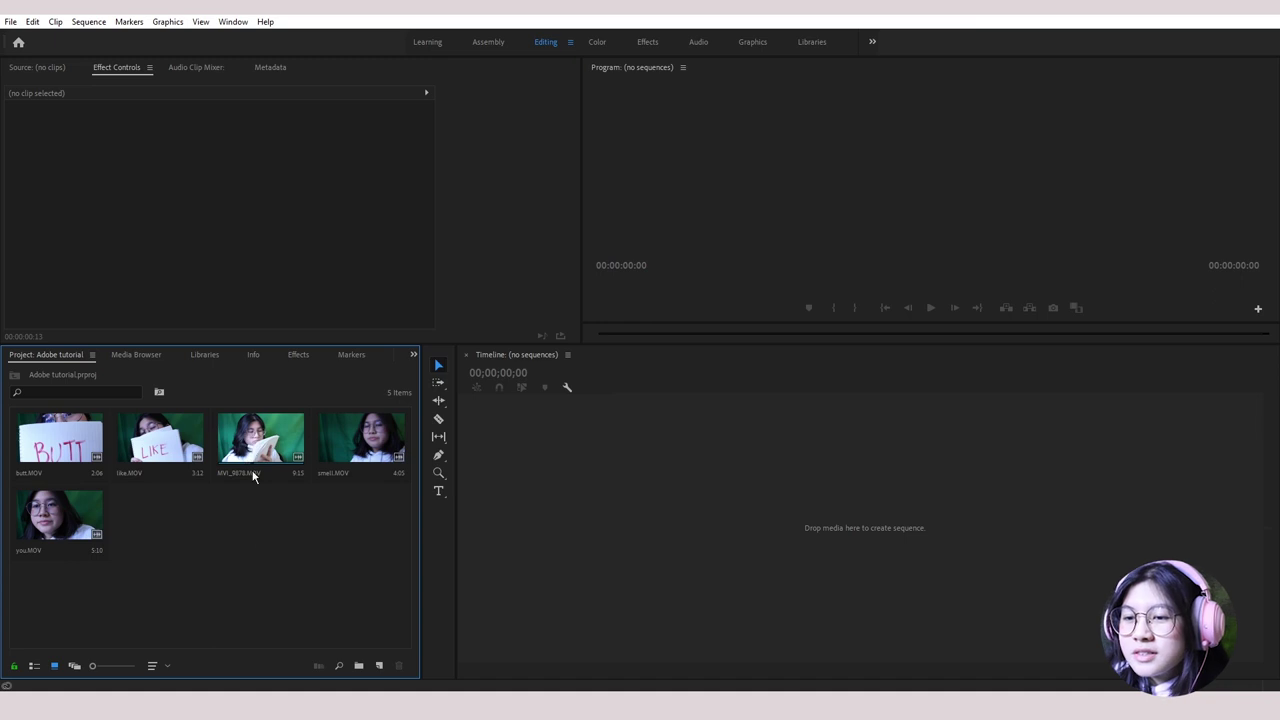
drag(252, 455, 506, 526)
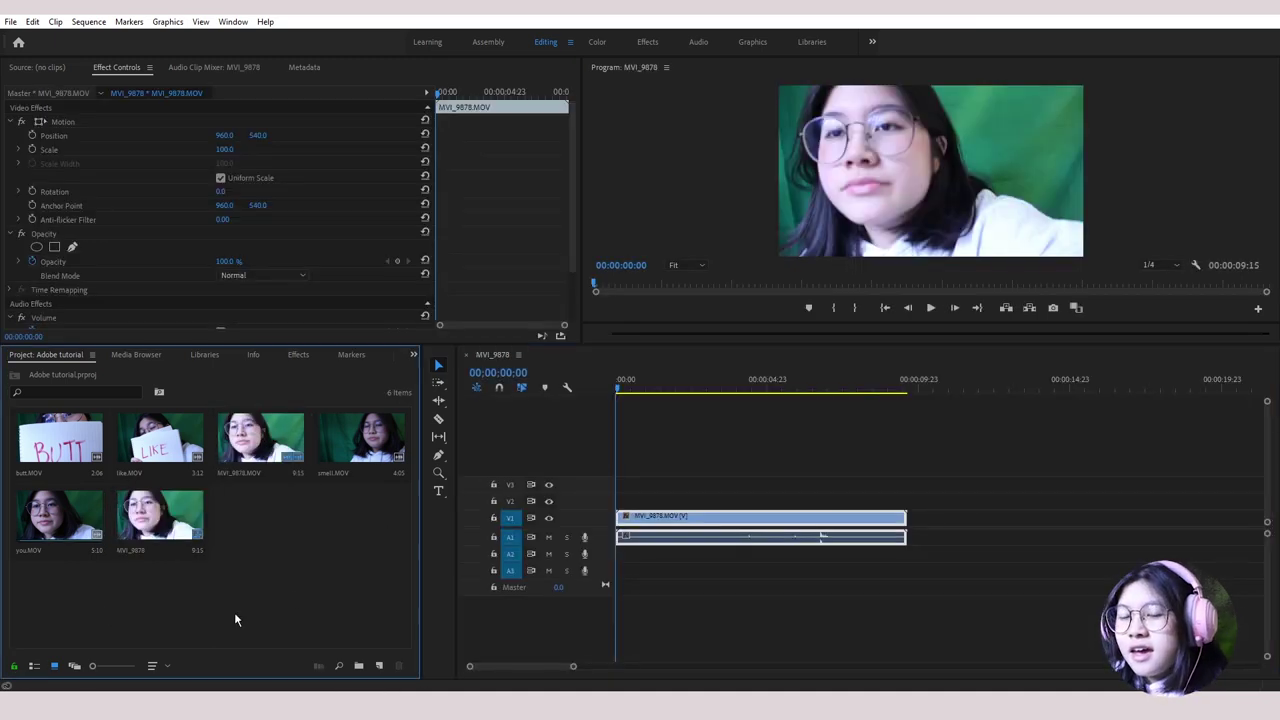
Step: Place you.MOV on V1 right after the MVI_9878 clip
drag(60, 525, 916, 545)
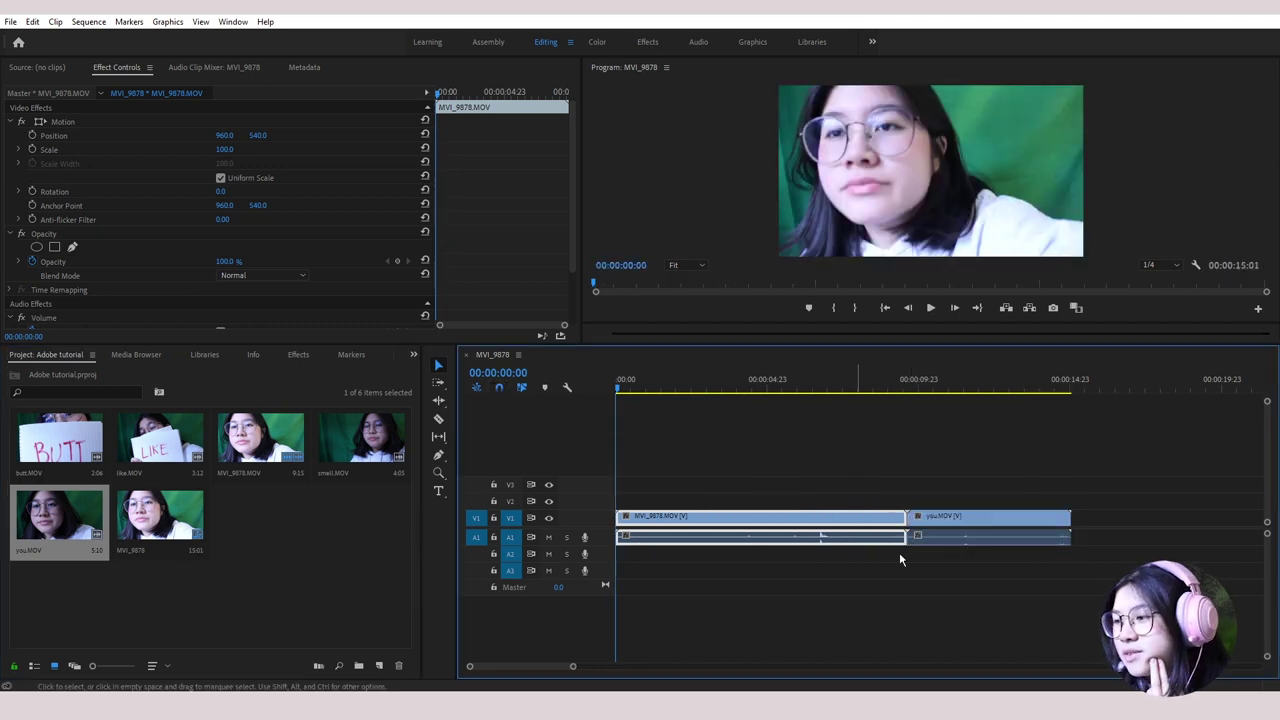
drag(616, 390, 905, 441)
key(Left)
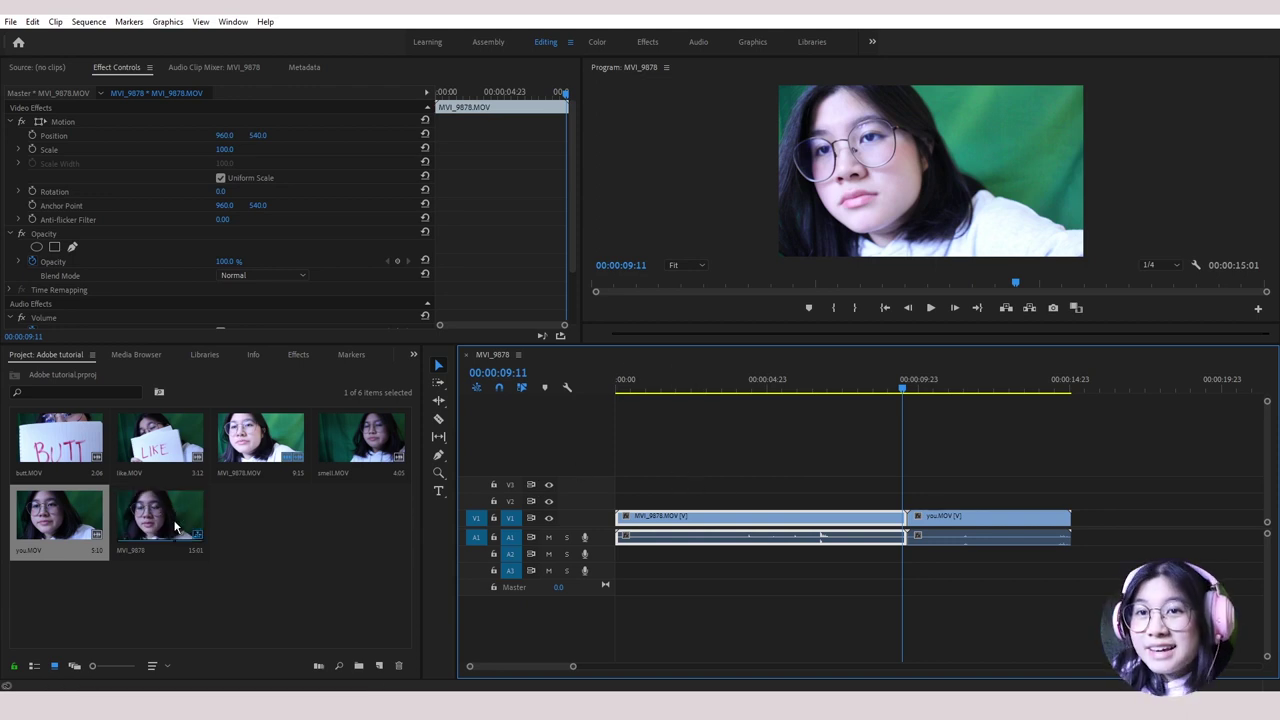
Step: Add smell.MOV after you.MOV and load like.MOV in the Source monitor
click(307, 598)
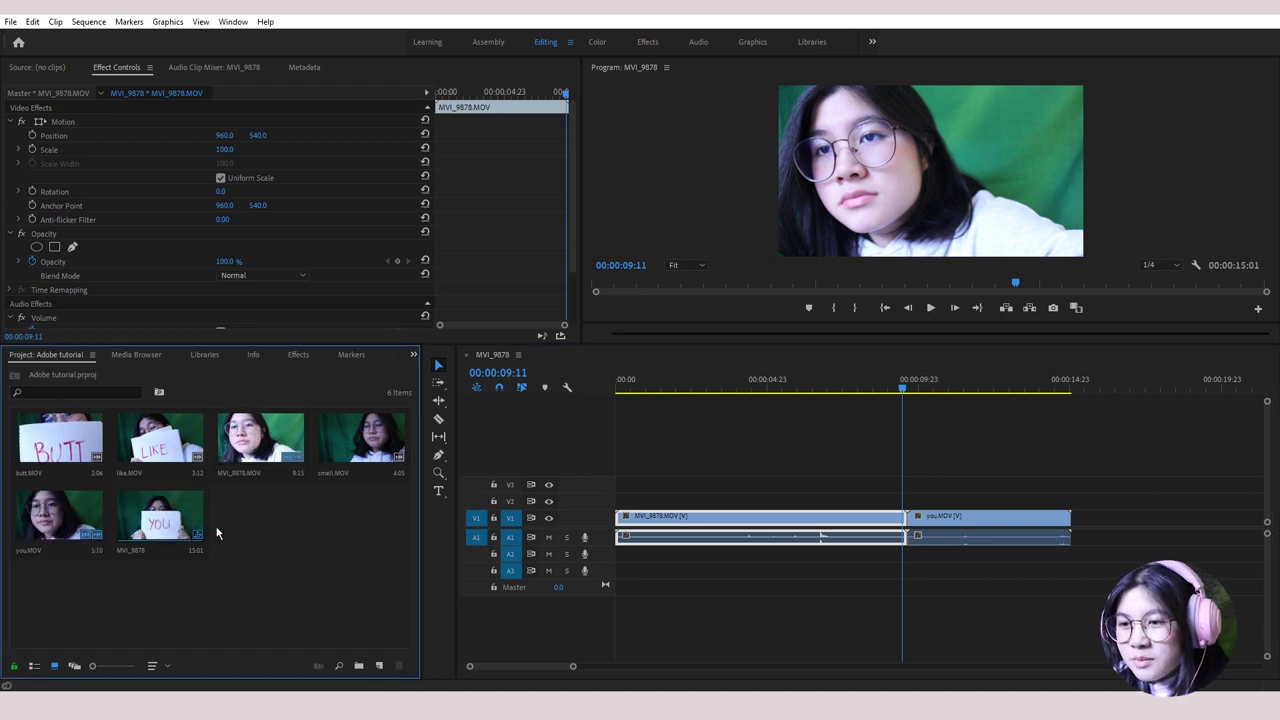
drag(335, 443, 1085, 522)
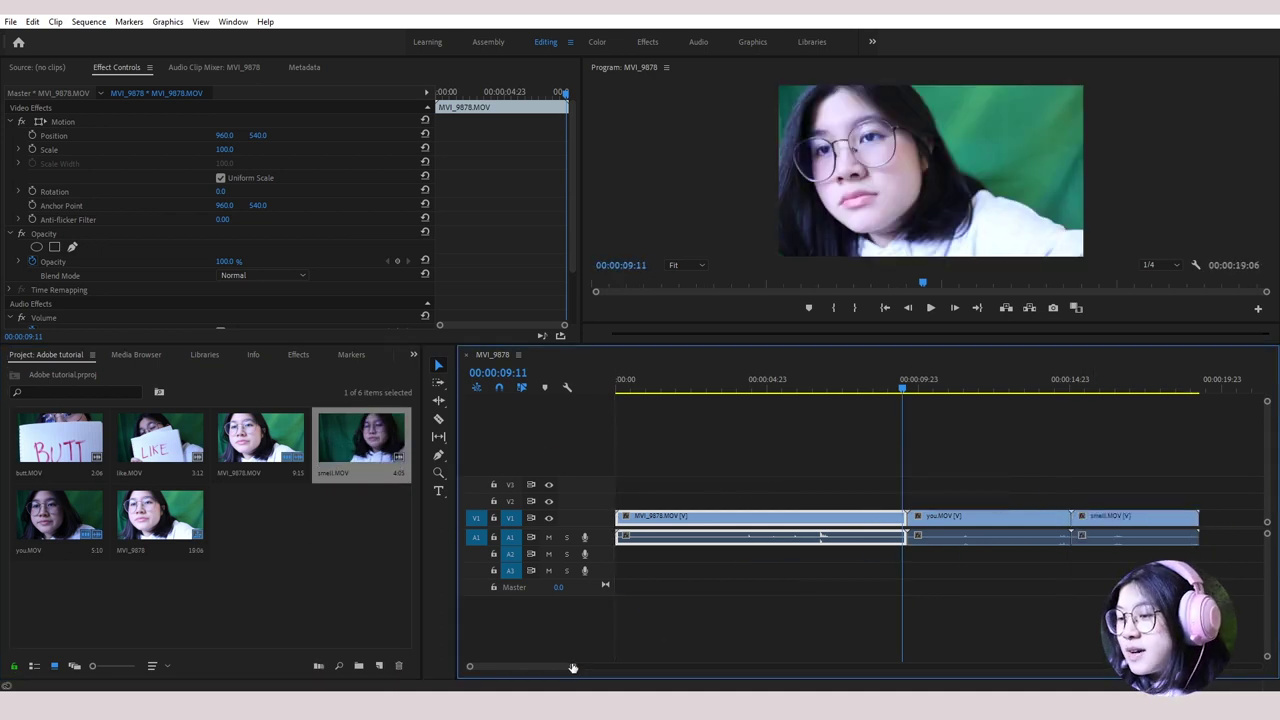
drag(572, 667, 667, 666)
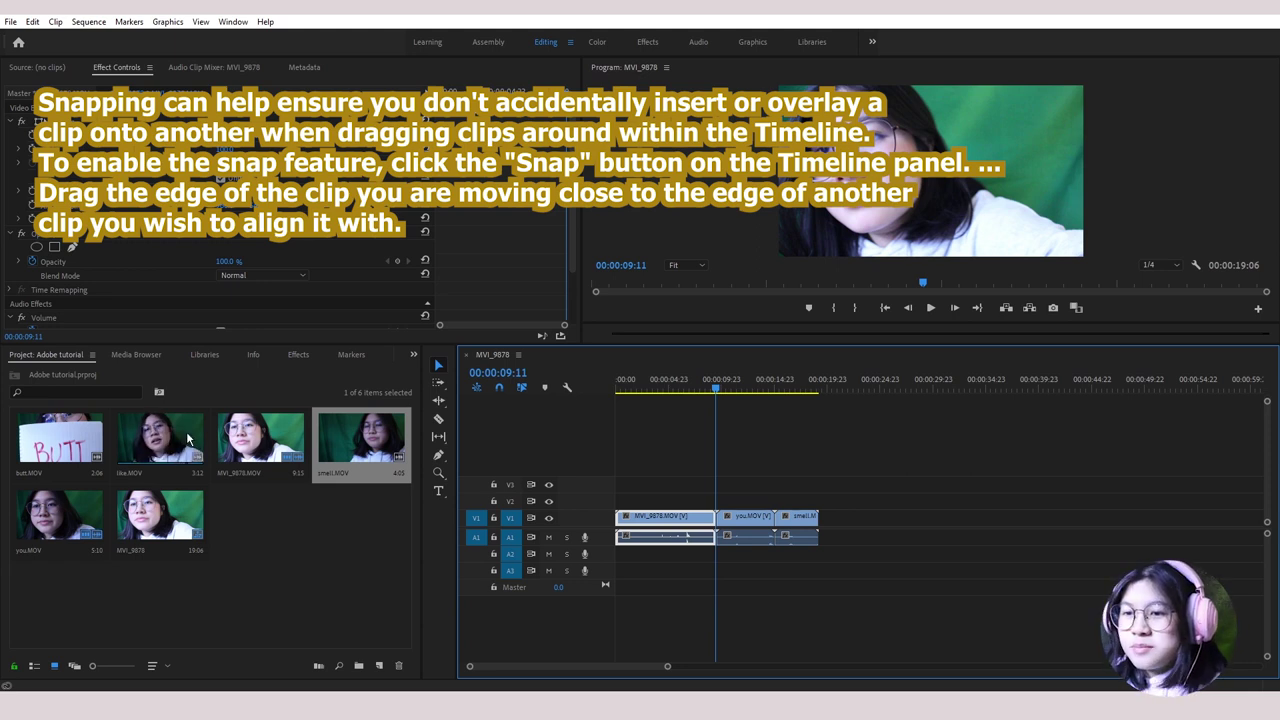
double_click(130, 458)
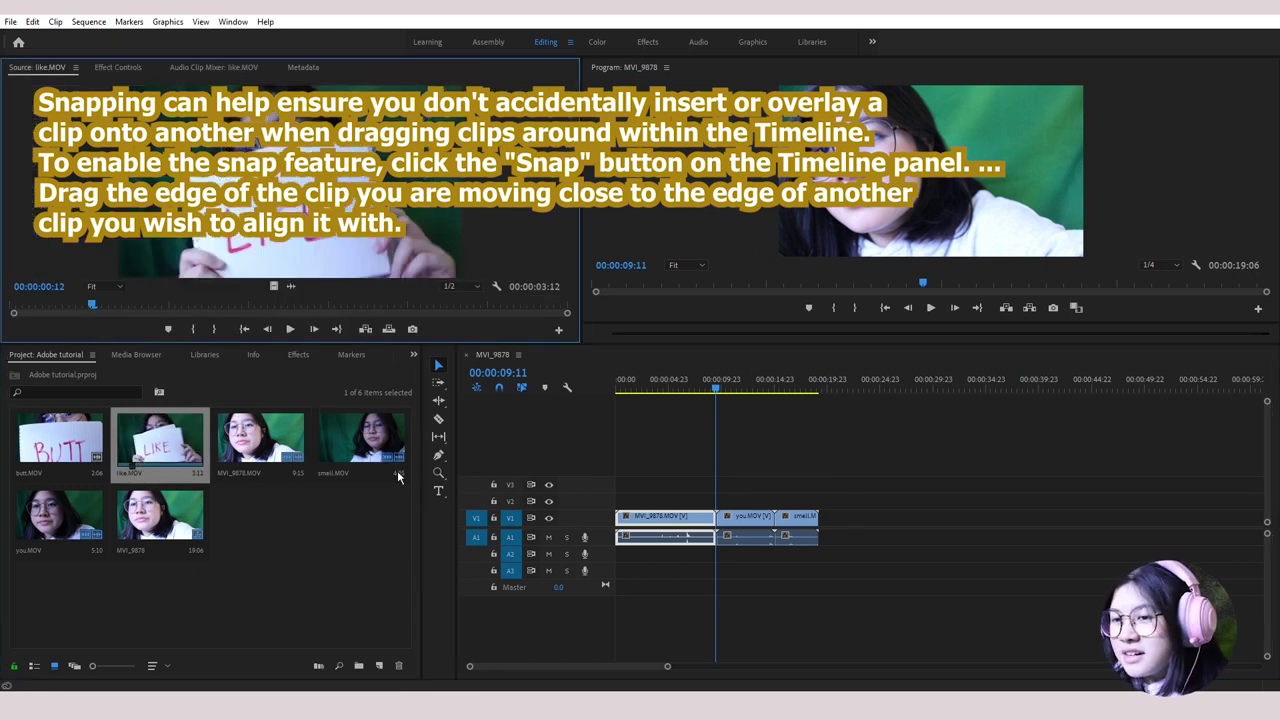
Step: Append like.MOV after smell.MOV, play it back, then add butt.MOV at the end
drag(160, 445, 826, 521)
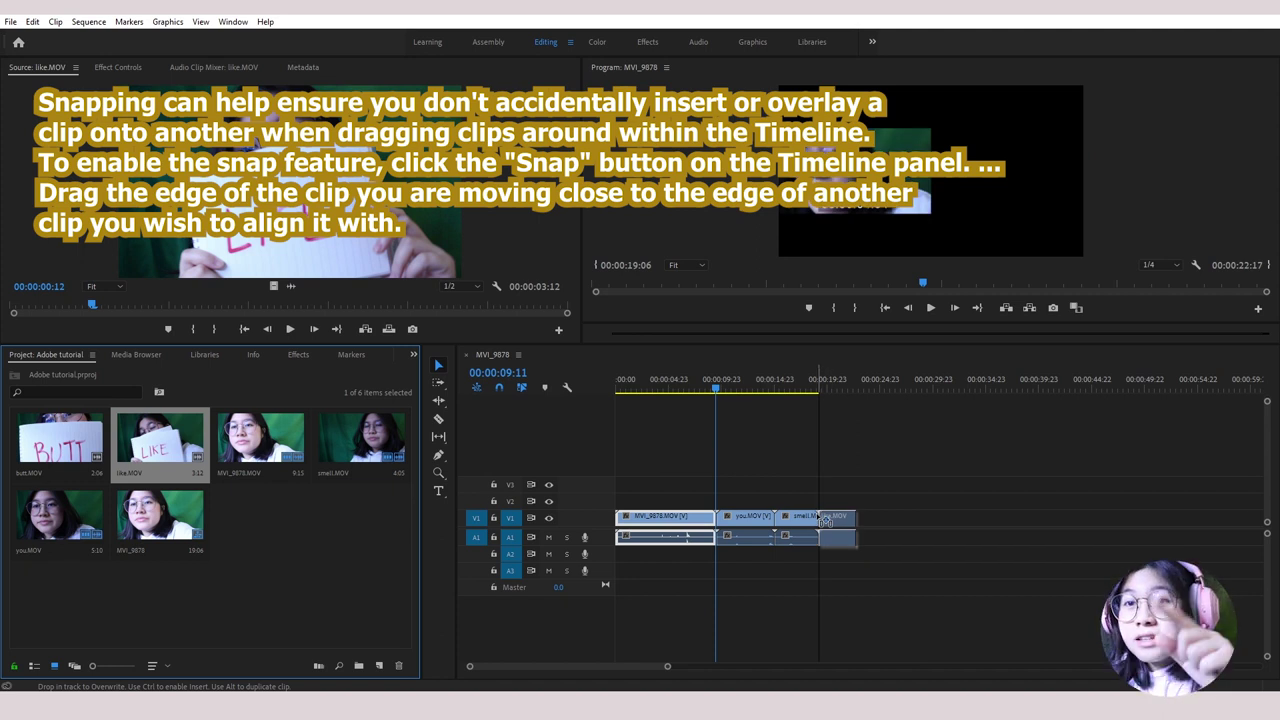
drag(824, 521, 824, 521)
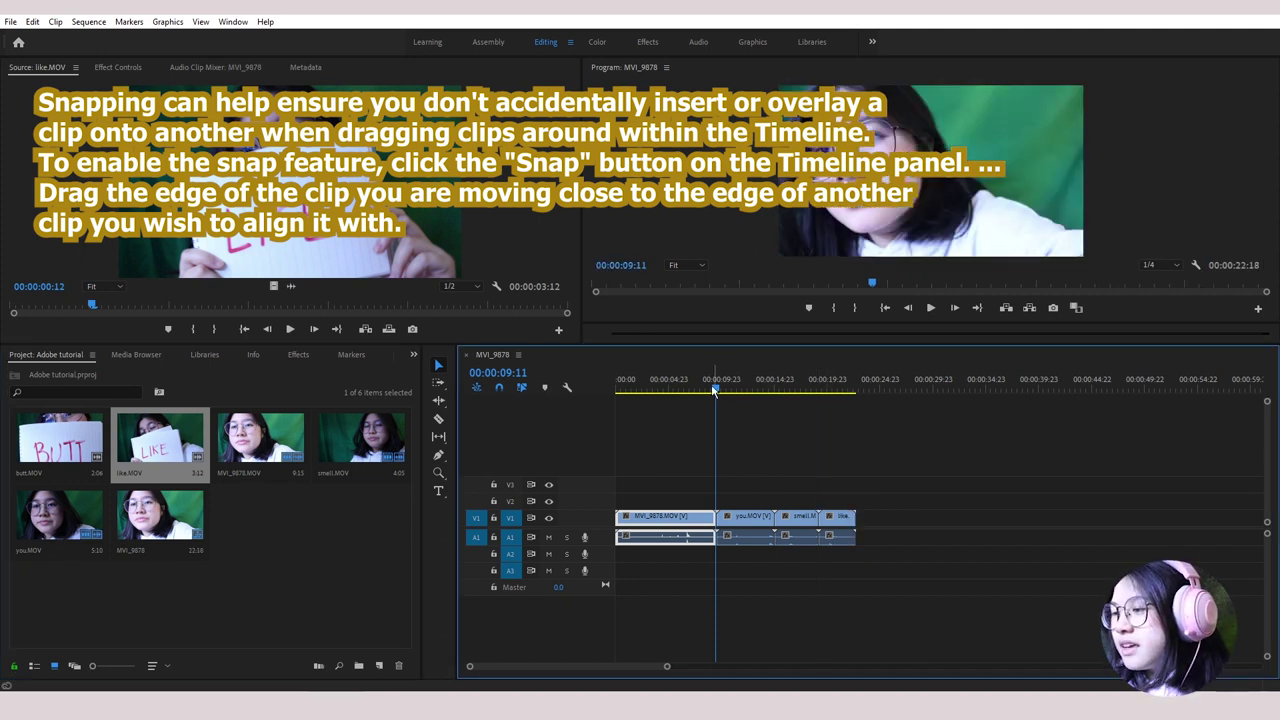
click(824, 384)
key(Left)
key(Left)
key(Left)
key(Left)
key(Left)
key(Left)
key(Left)
key(Left)
key(Left)
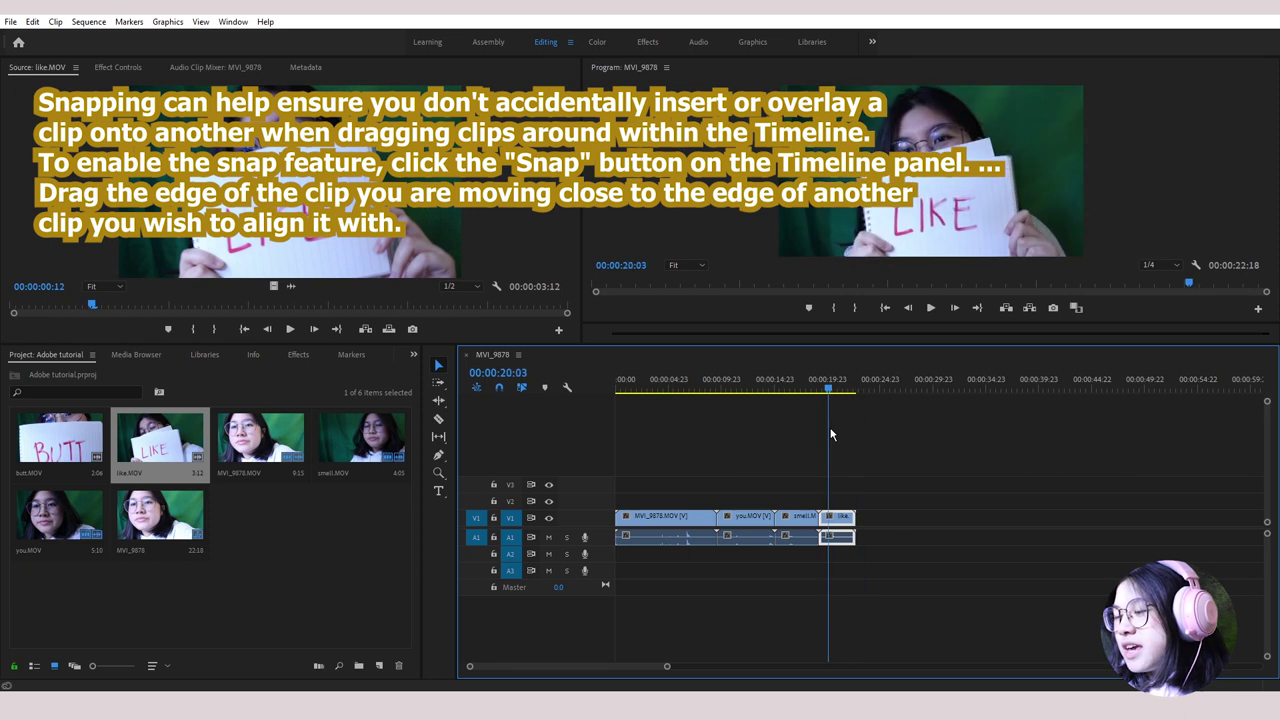
key(space)
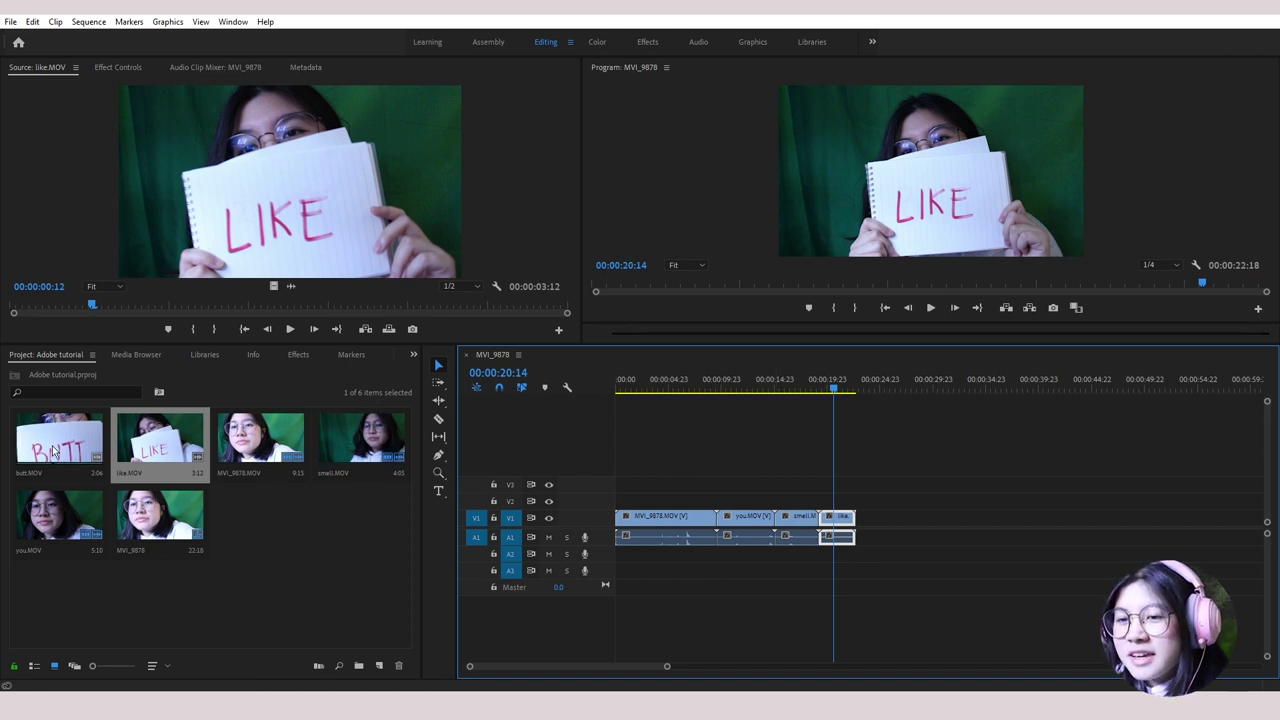
drag(34, 440, 870, 516)
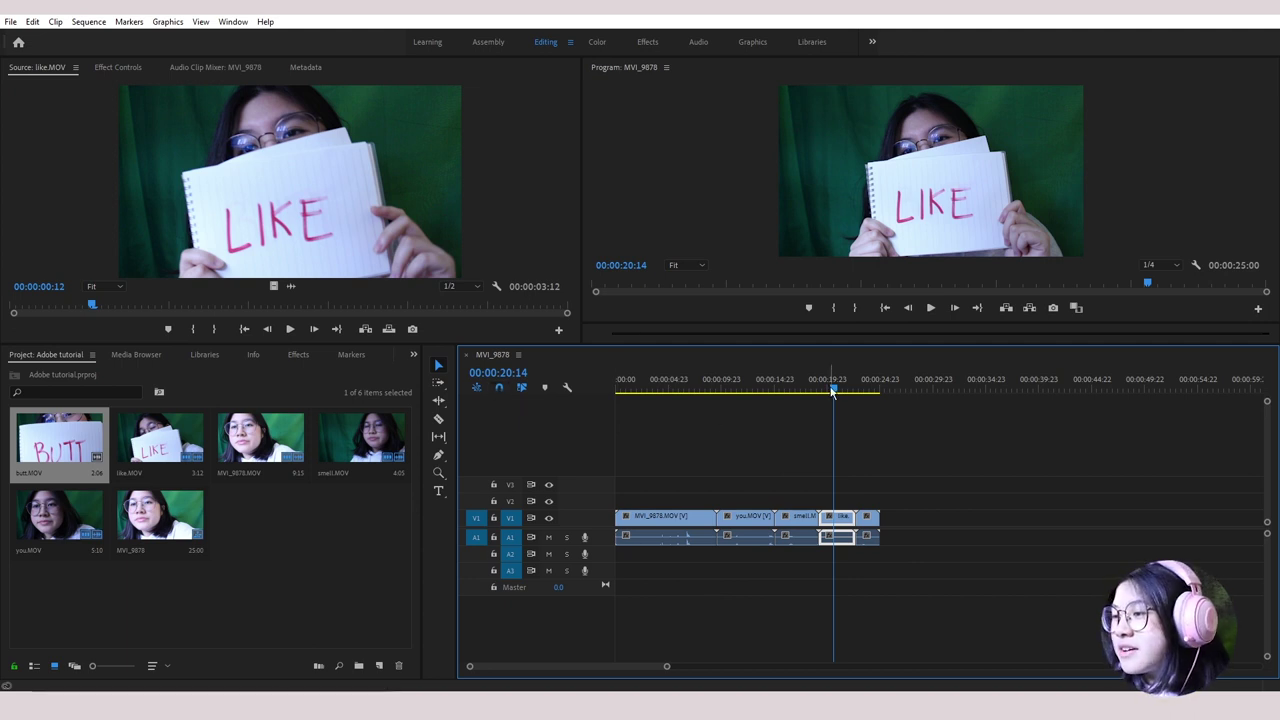
Step: Review the five-clip sequence, select all clips, and save with Ctrl+S
key(Up)
key(Up)
key(Up)
key(Up)
drag(605, 403, 571, 449)
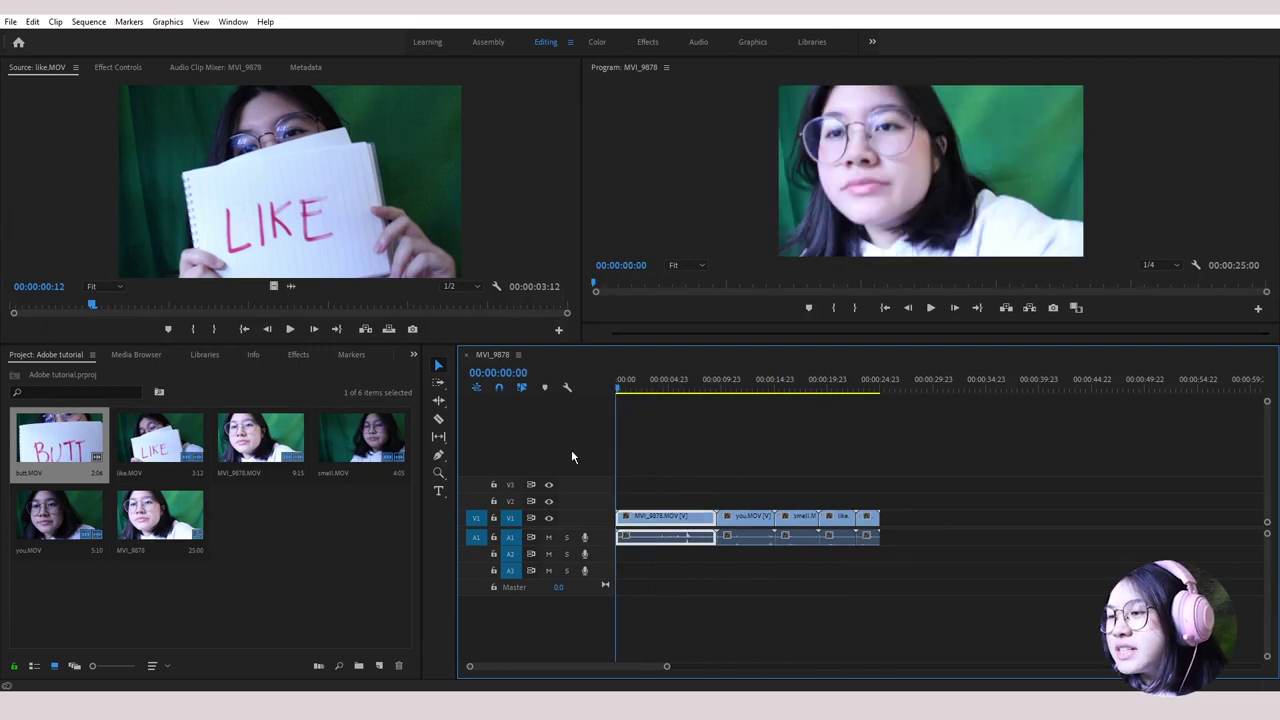
drag(678, 432, 1061, 591)
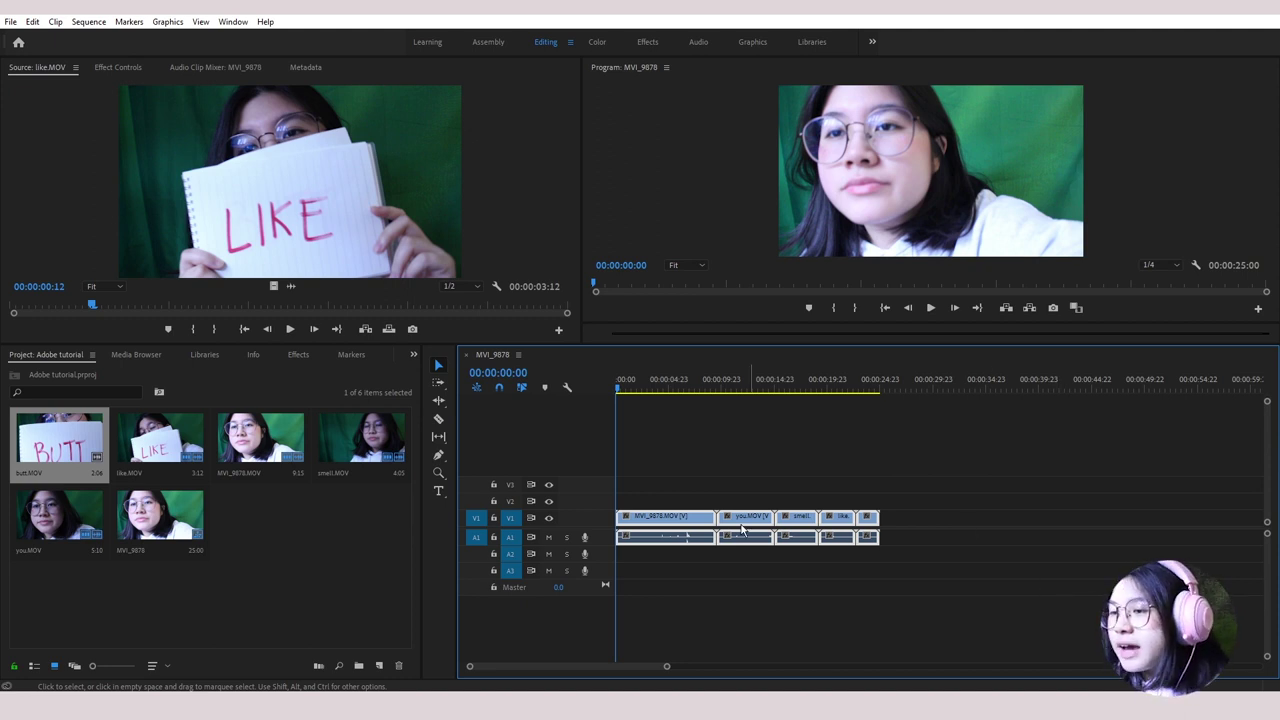
key(ctrl+s)
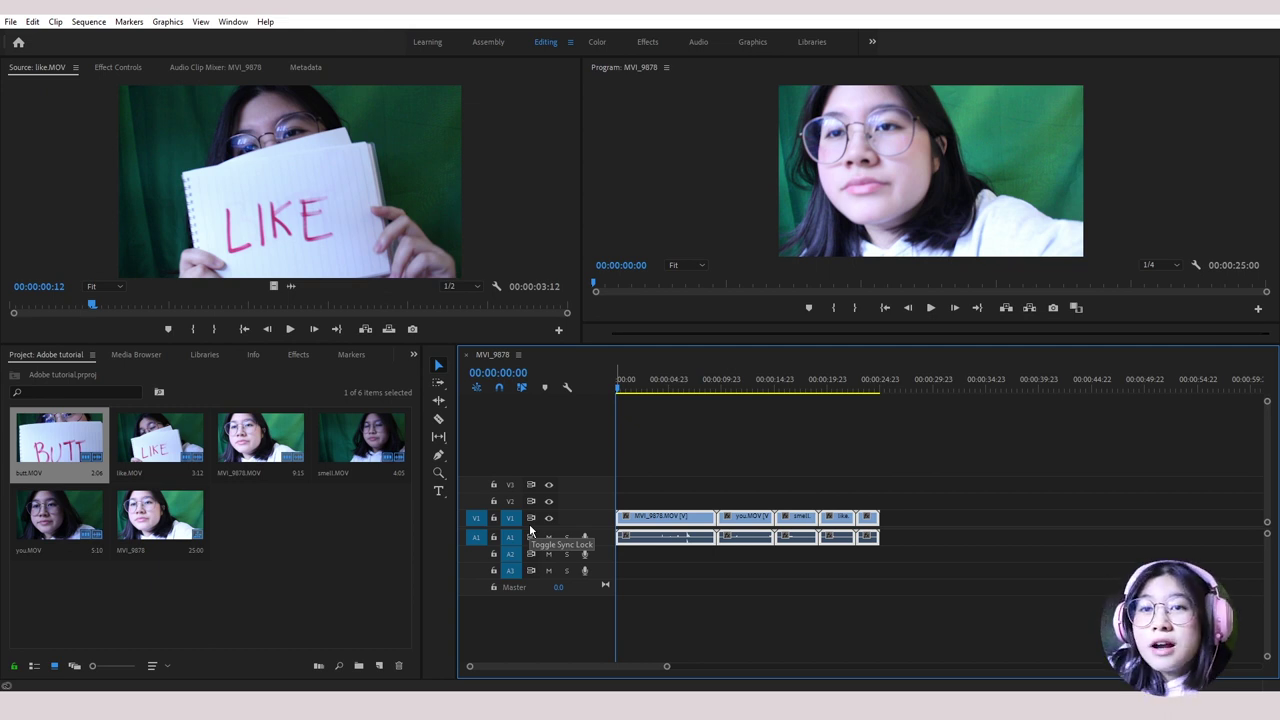
drag(625, 390, 638, 392)
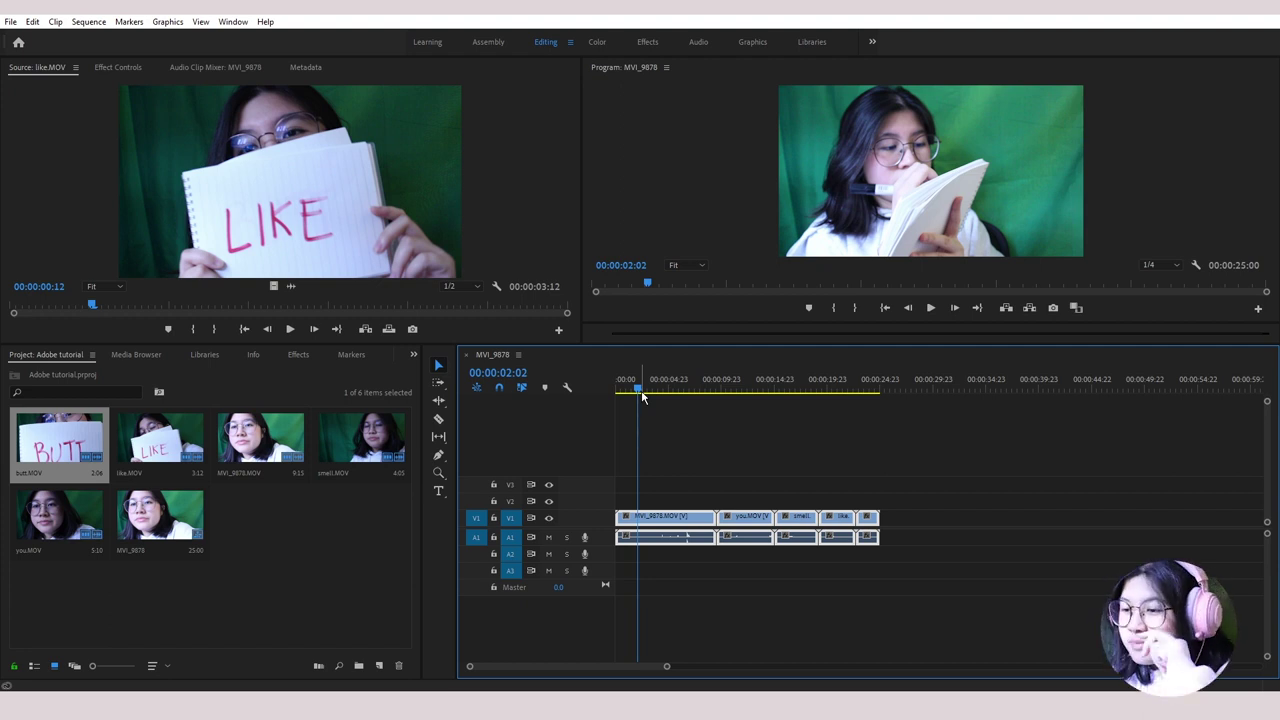
drag(666, 666, 637, 666)
Step: Enlarge then shrink the audio tracks and select the MVI_9878 clip
key(ctrl+alt+equal)
key(ctrl+alt+equal)
key(ctrl+alt+equal)
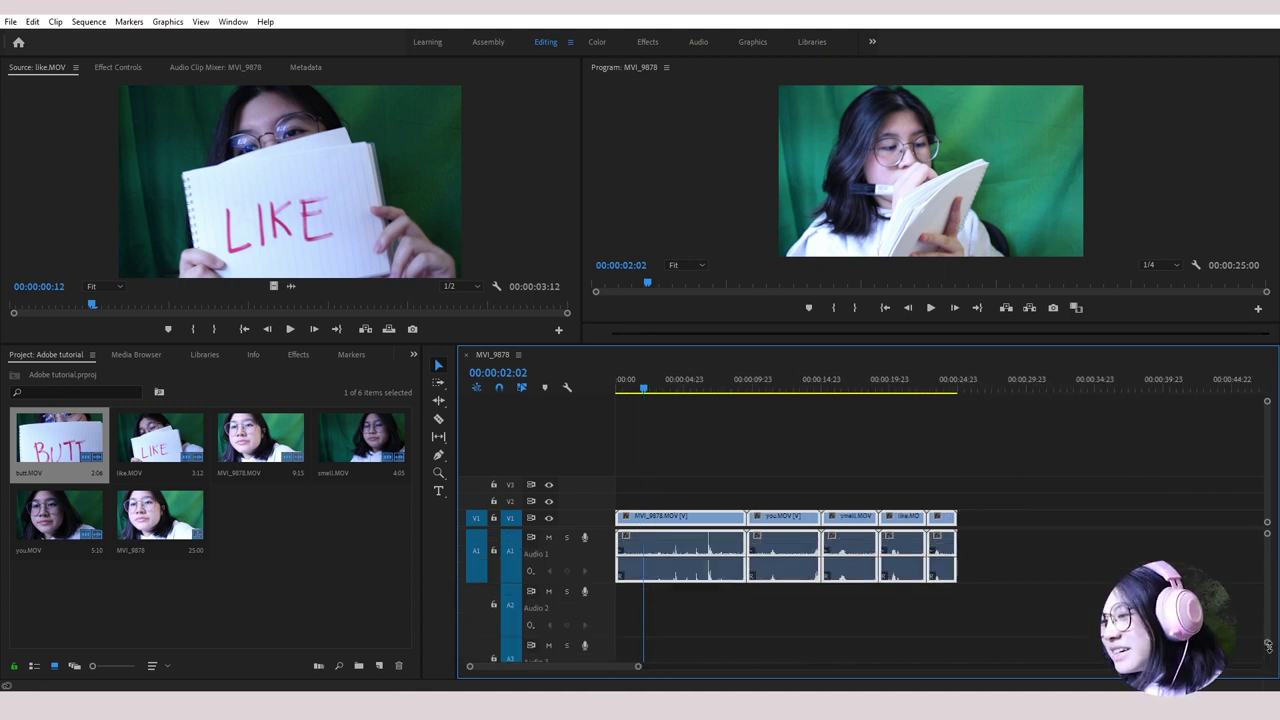
key(ctrl+alt+minus)
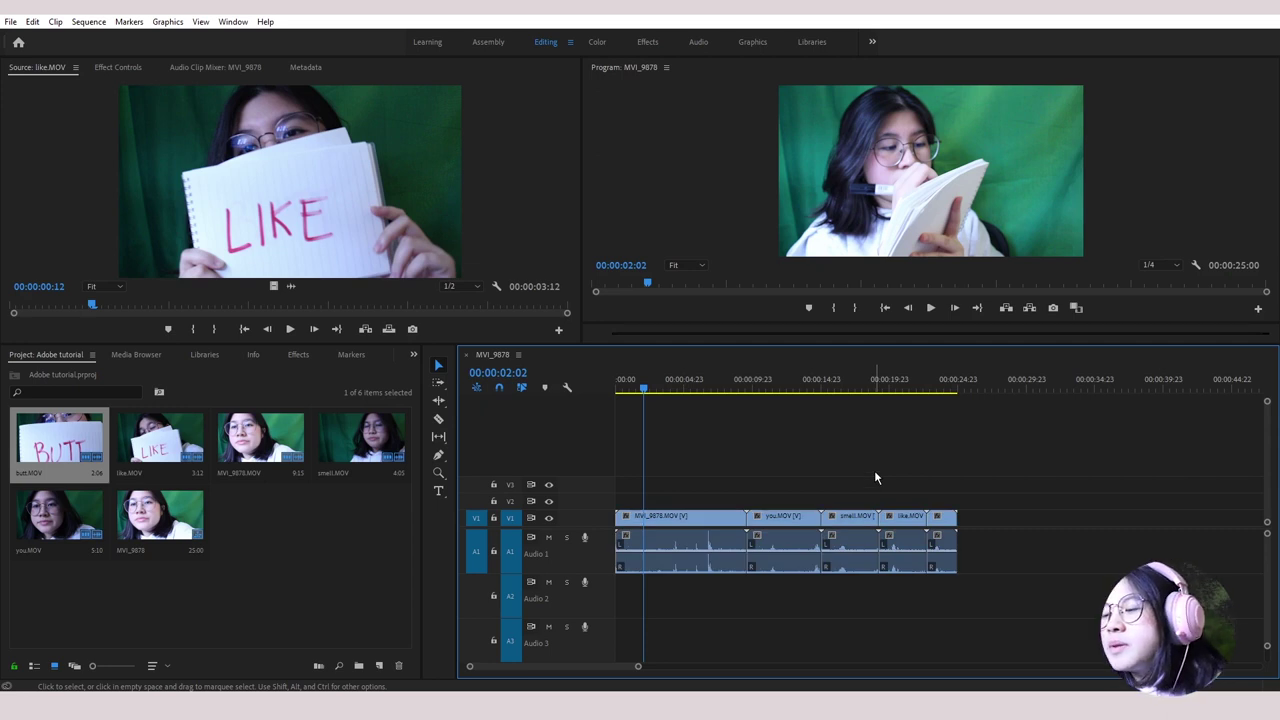
click(707, 520)
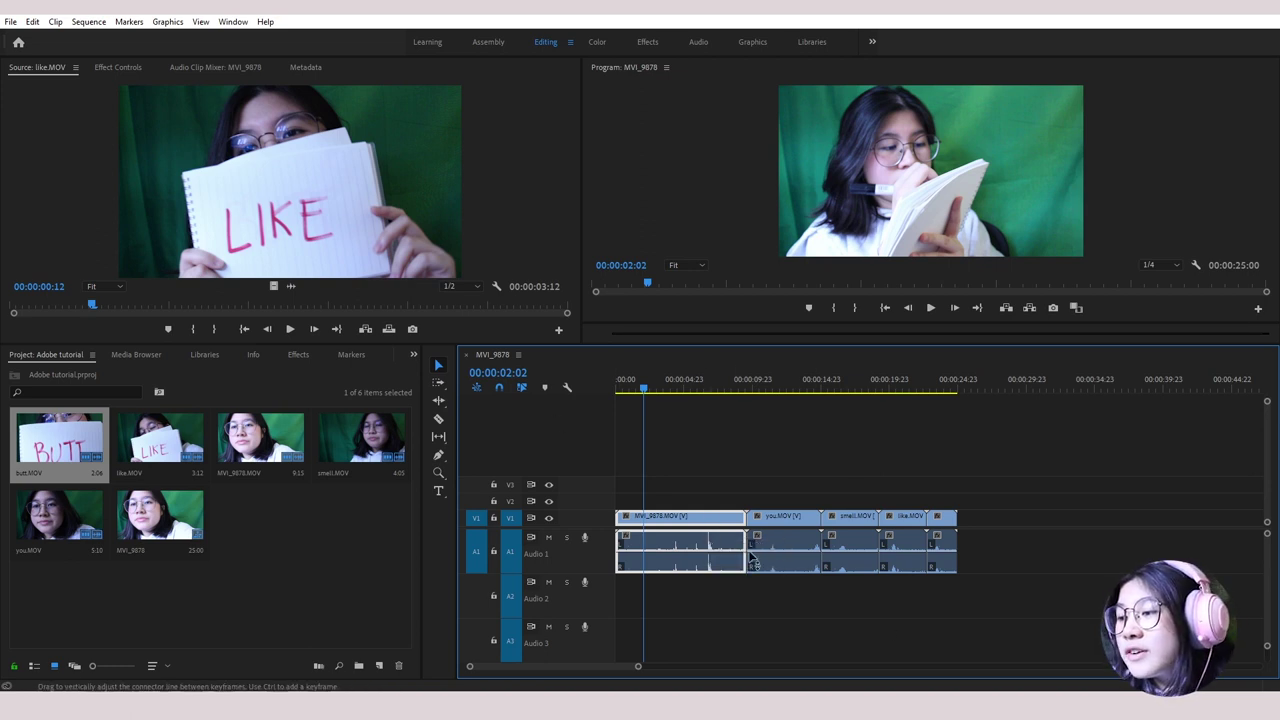
Step: Turn off Linked Selection and select MVI_9878's audio and video parts separately
click(521, 387)
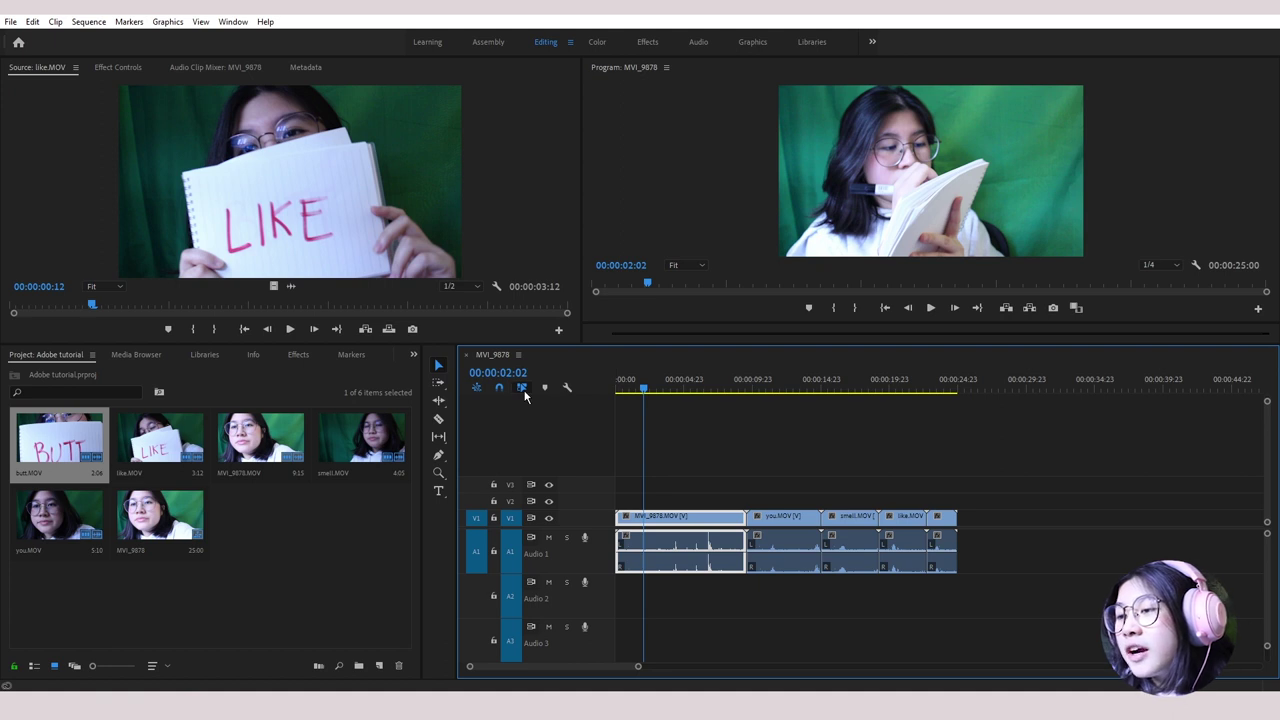
click(745, 482)
click(693, 550)
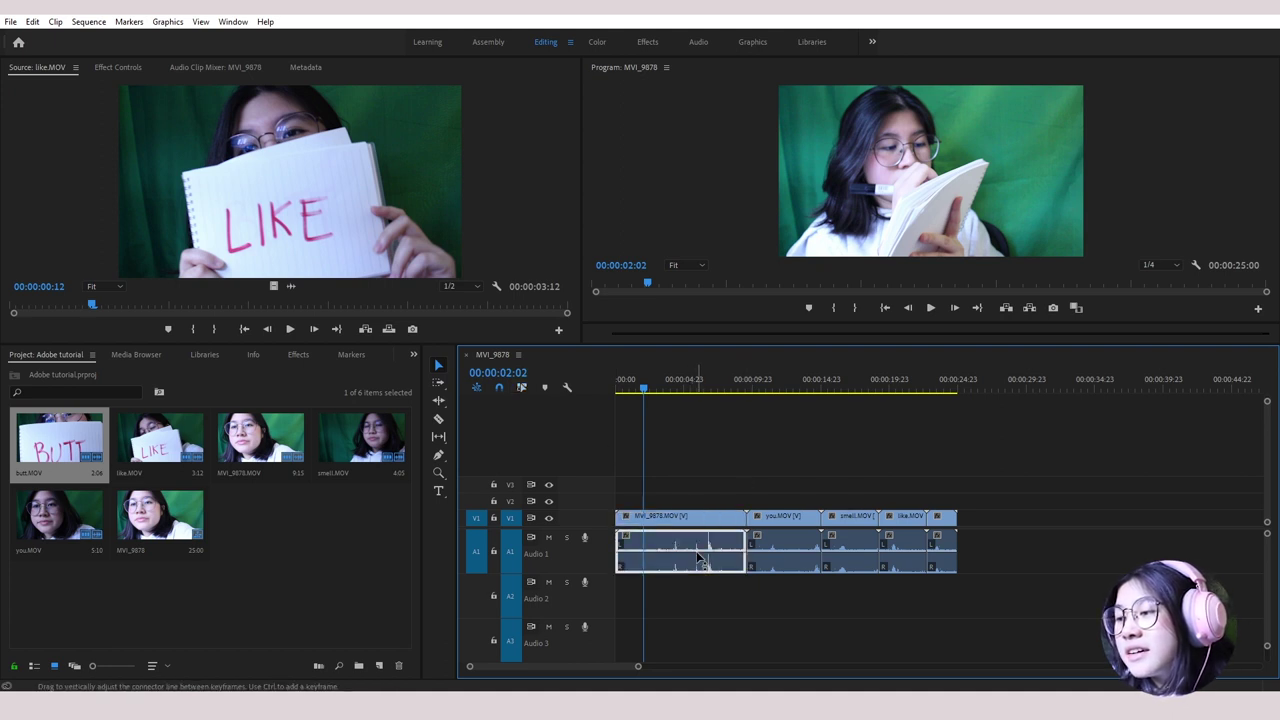
click(697, 522)
click(700, 550)
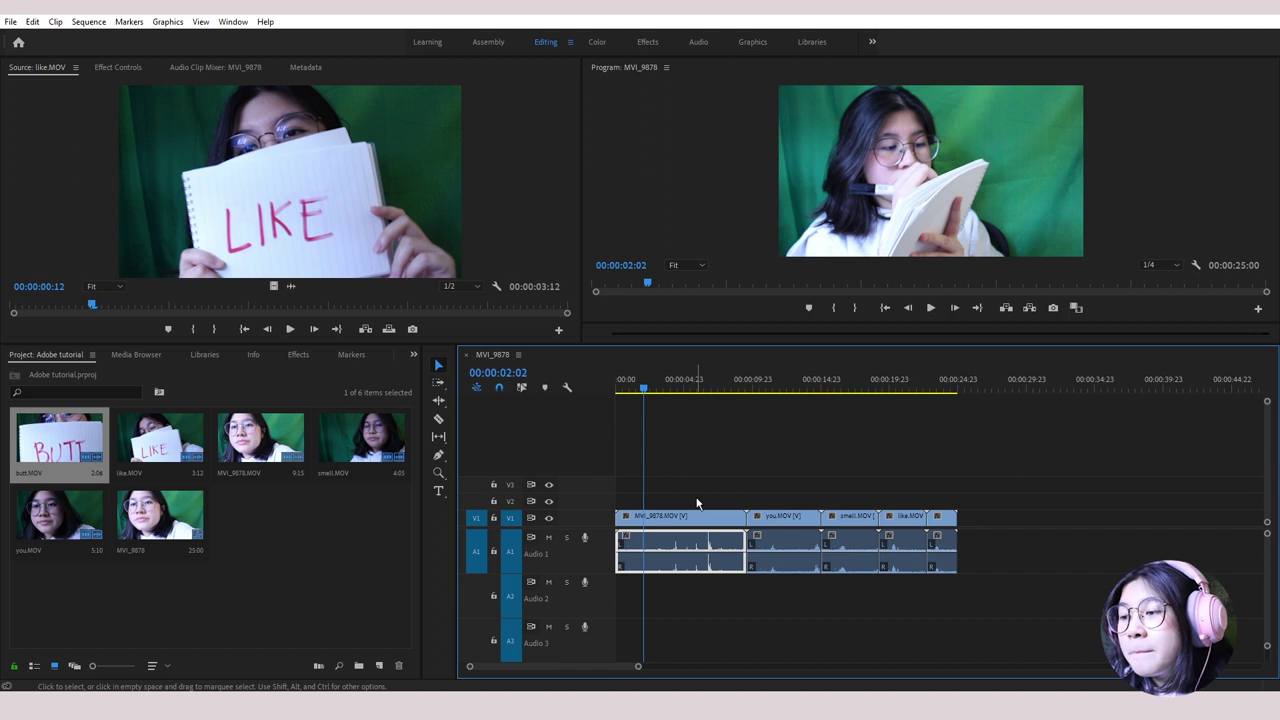
shift+click(690, 519)
click(727, 458)
drag(727, 458, 680, 626)
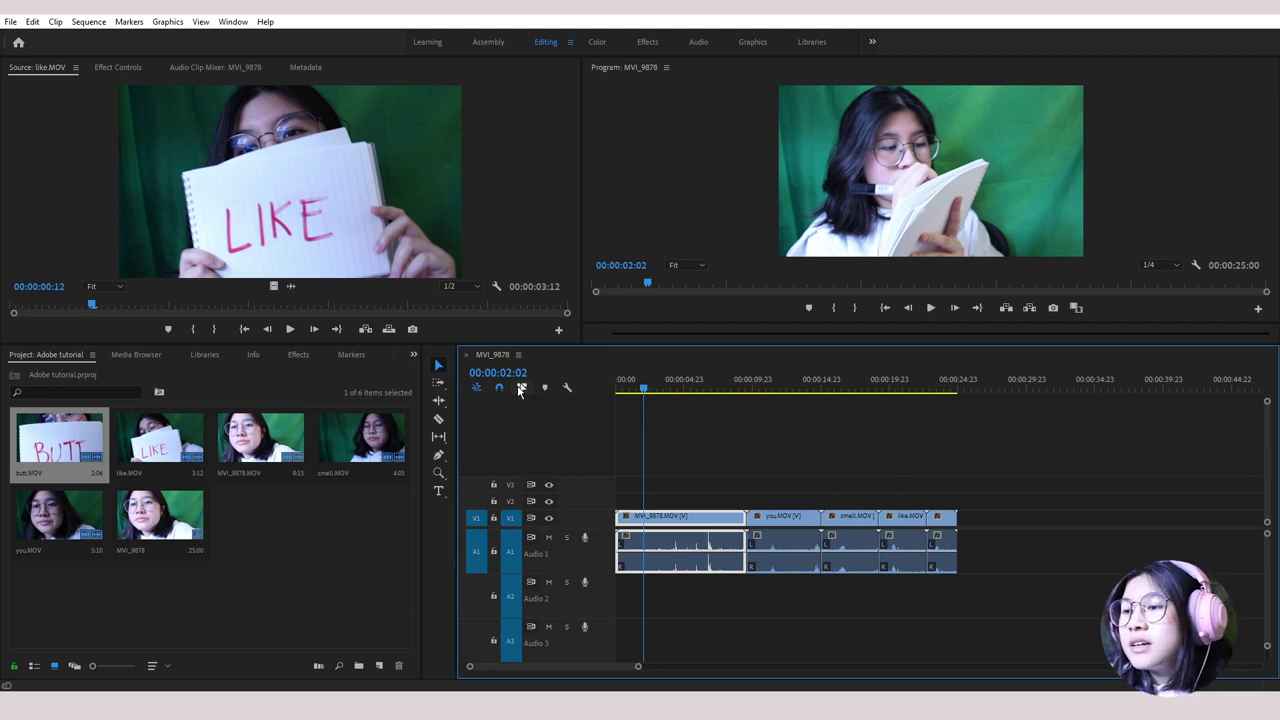
Step: Turn Linked Selection back on after testing selections on MVI_9878
drag(638, 666, 603, 663)
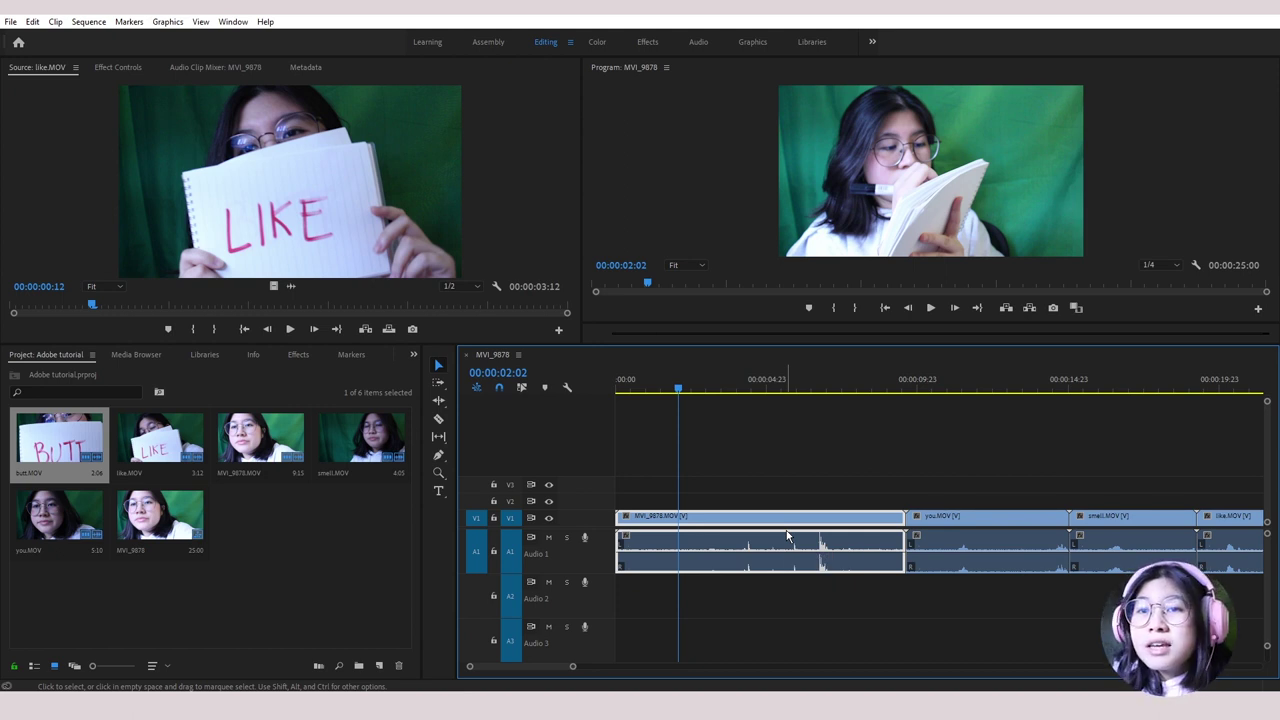
click(768, 445)
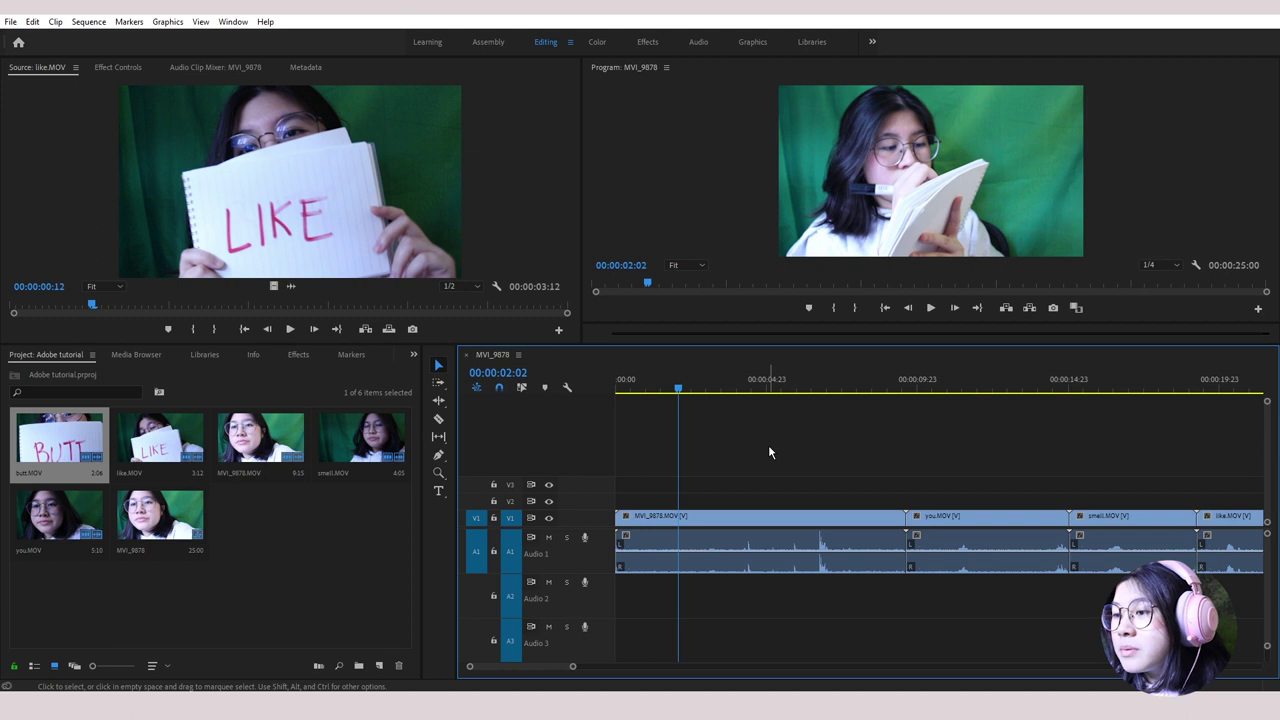
click(772, 520)
drag(766, 490, 766, 612)
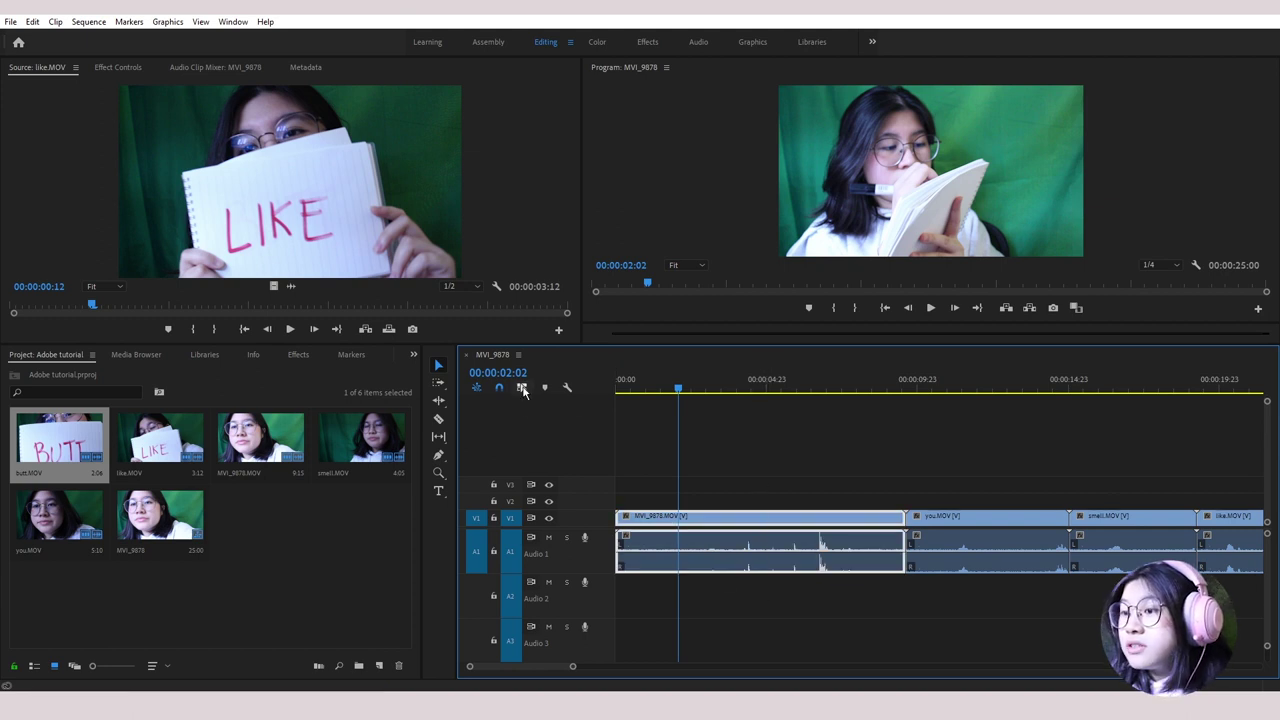
click(522, 388)
click(760, 470)
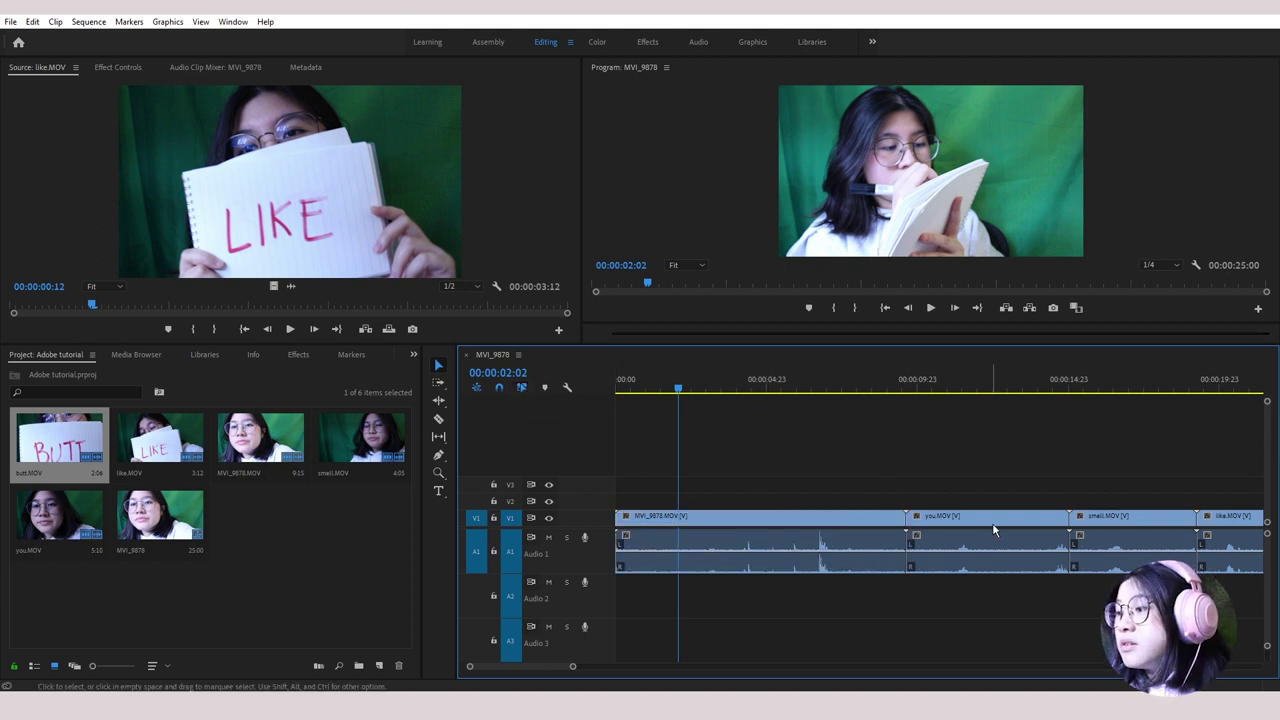
Step: Select all clips in the sequence and shift them +00:00:02:19 later
click(994, 530)
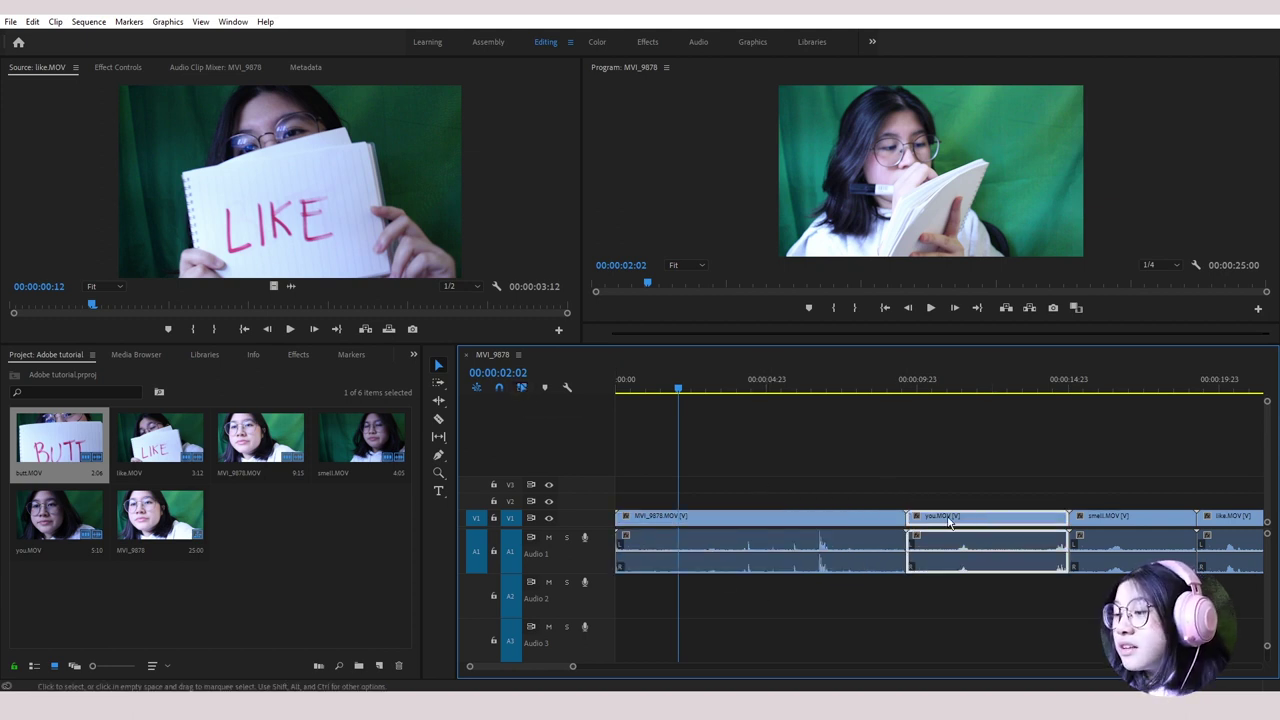
click(799, 520)
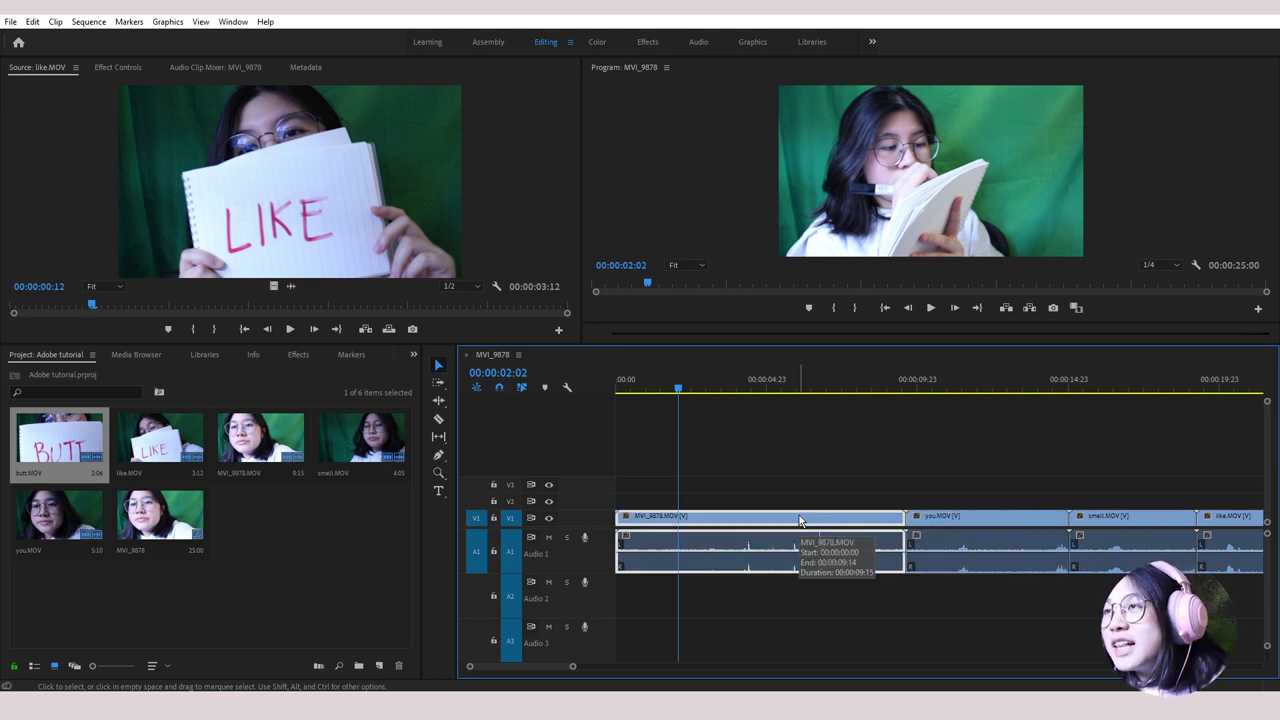
click(1017, 519)
click(1136, 520)
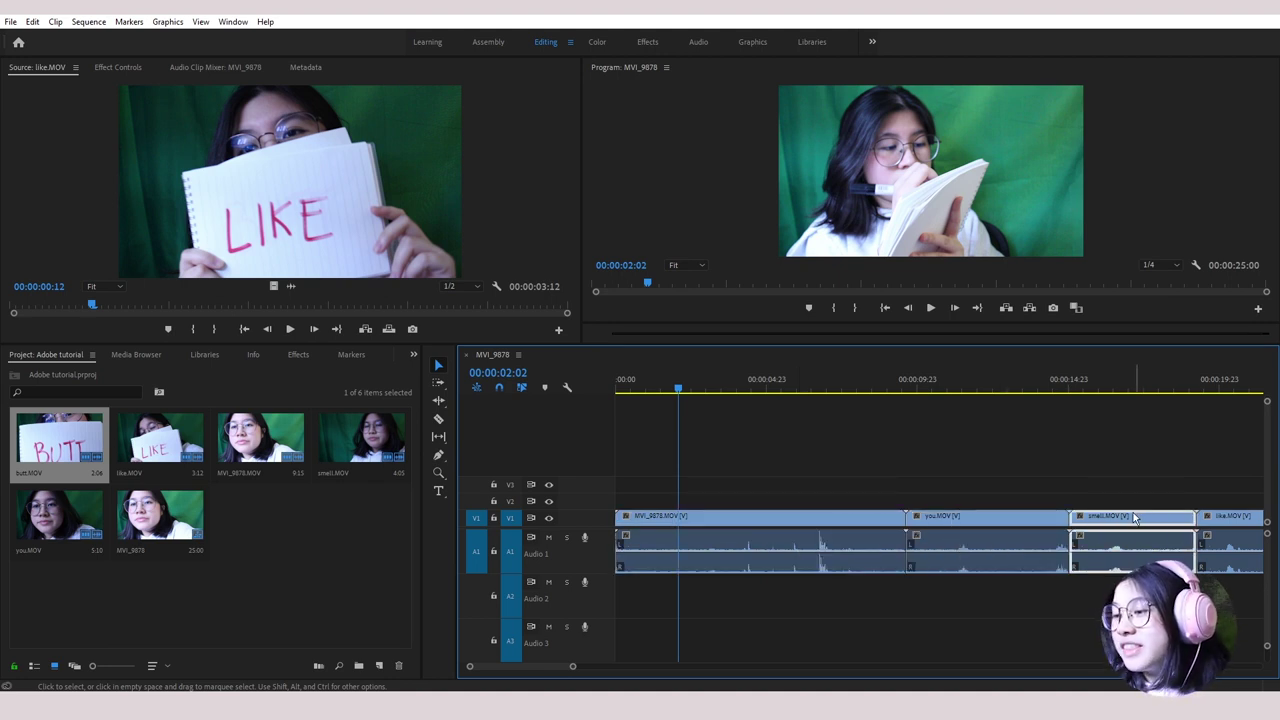
drag(572, 666, 617, 666)
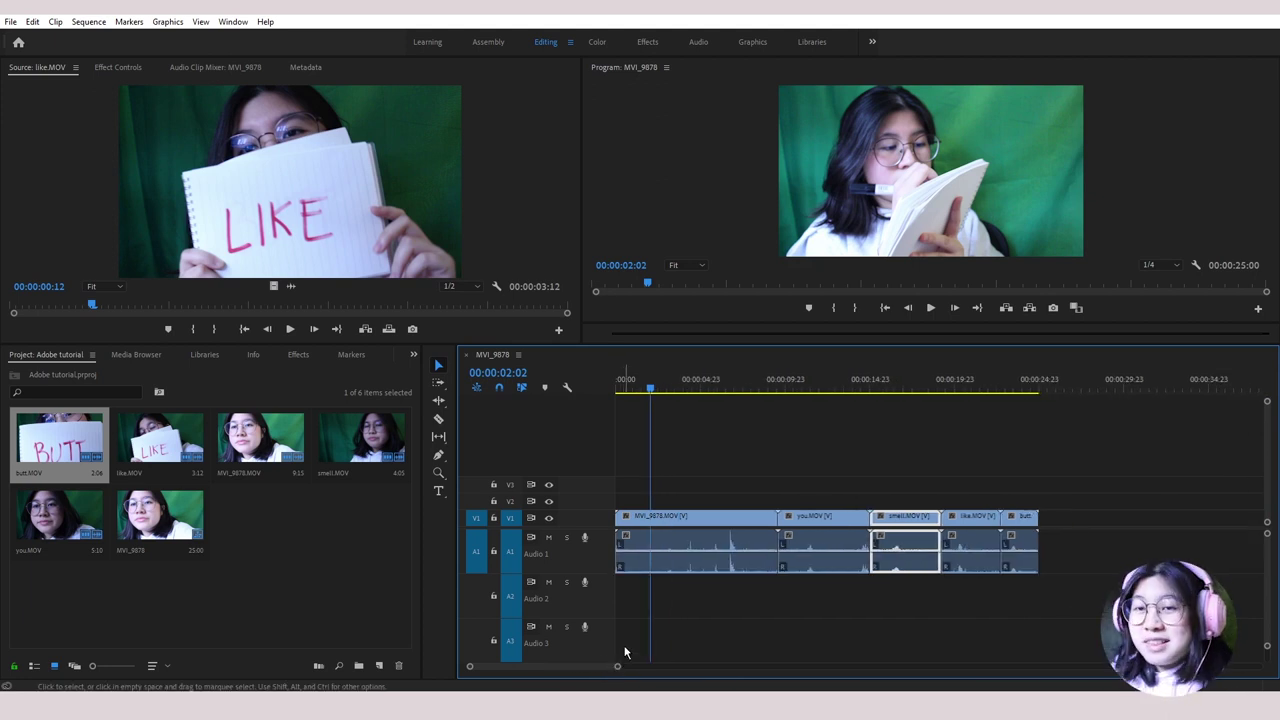
click(635, 641)
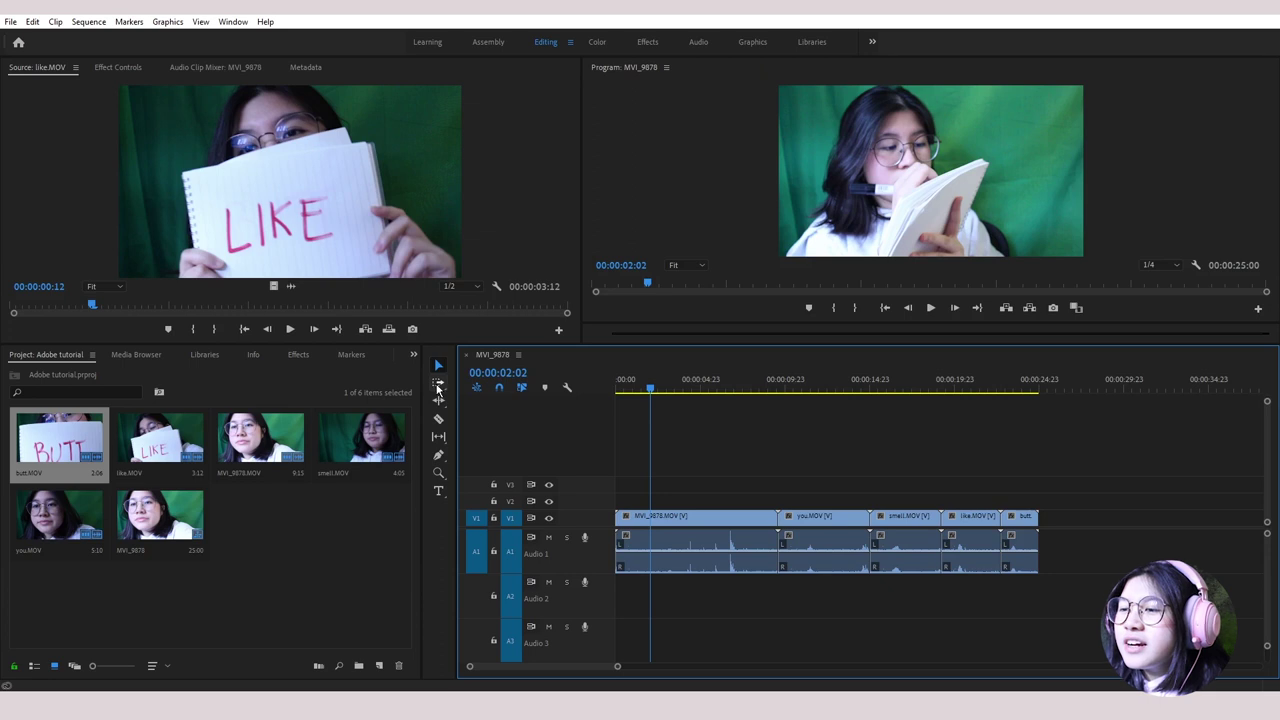
drag(657, 467, 1060, 545)
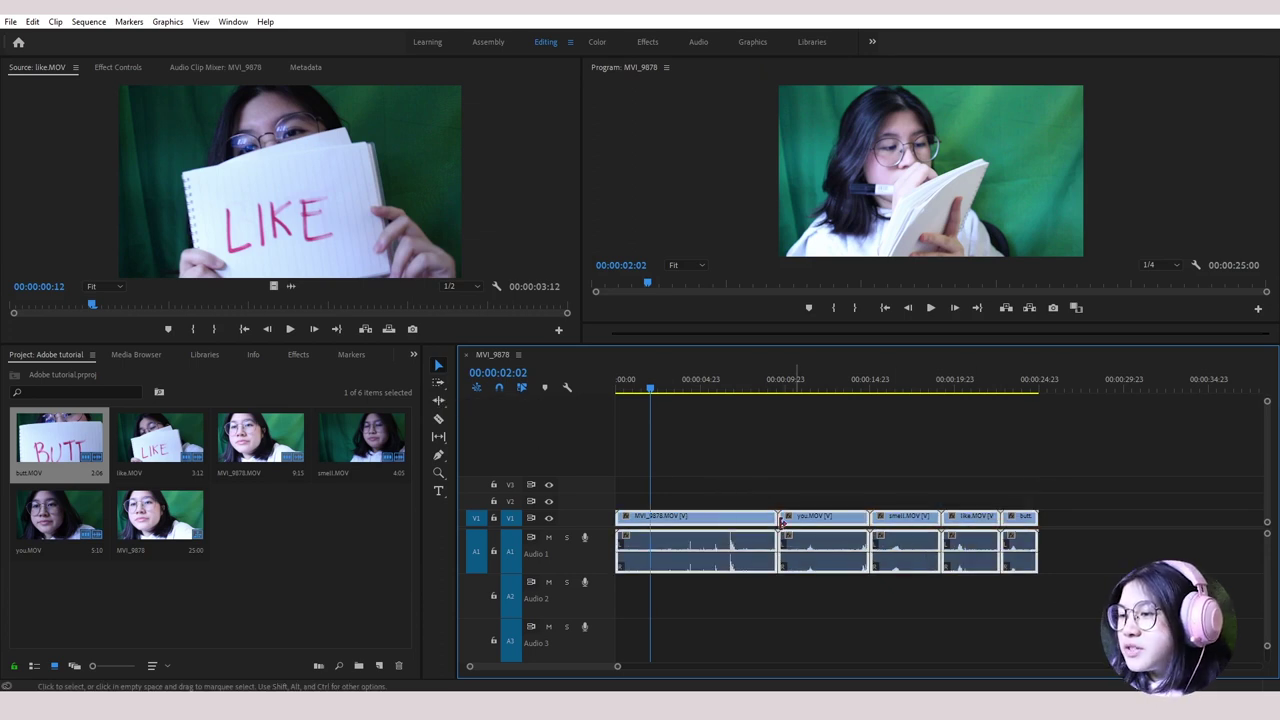
drag(725, 524, 770, 526)
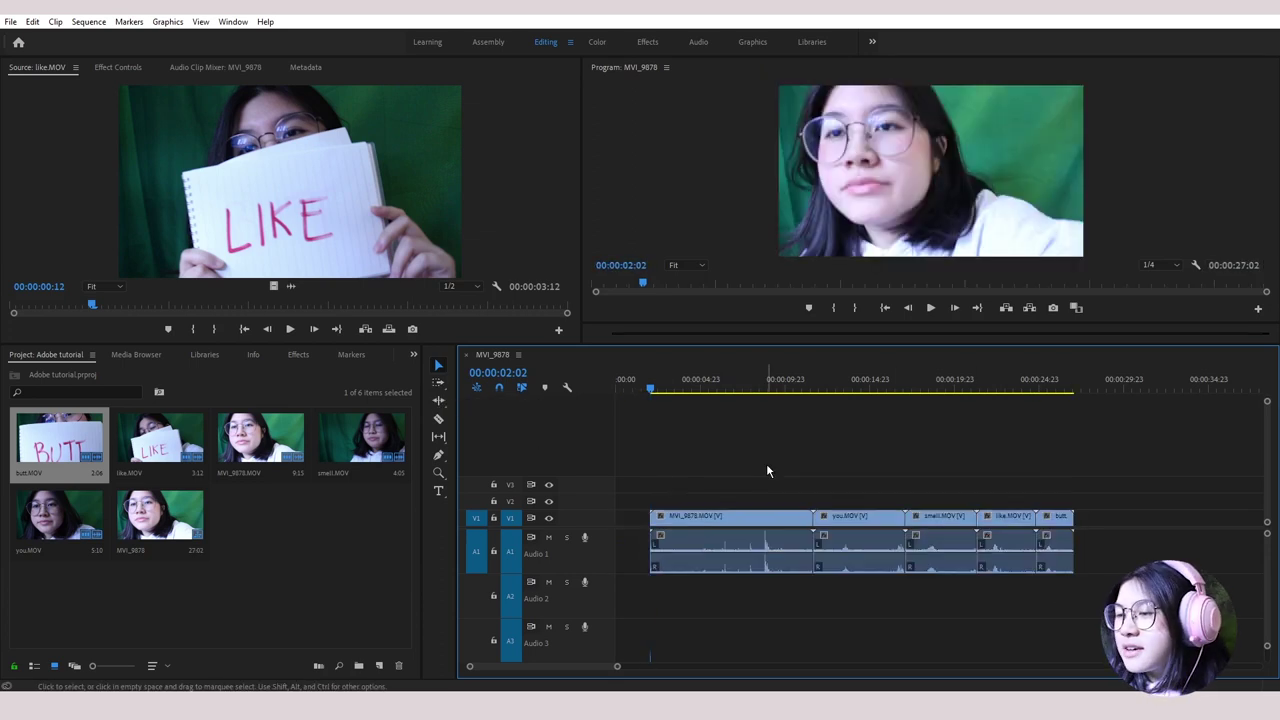
drag(712, 444, 807, 514)
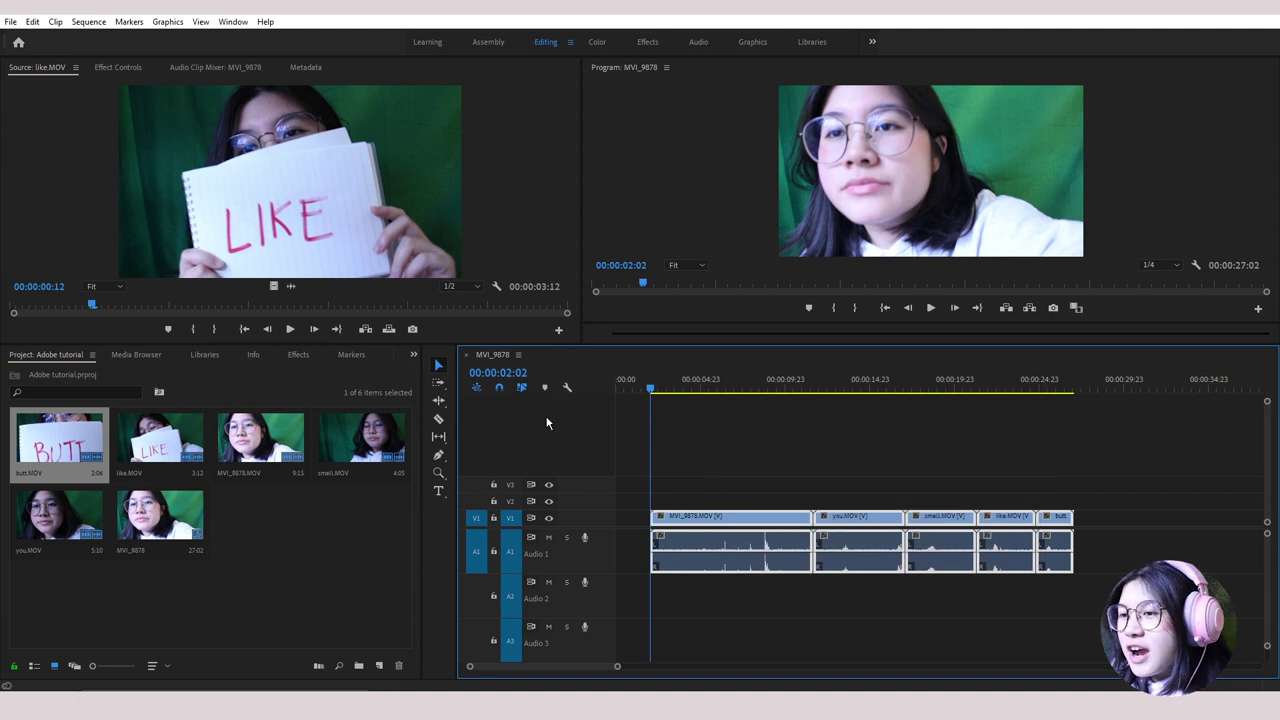
Step: Demonstrate Track Select Forward on the clips, then return to the Selection tool
click(439, 383)
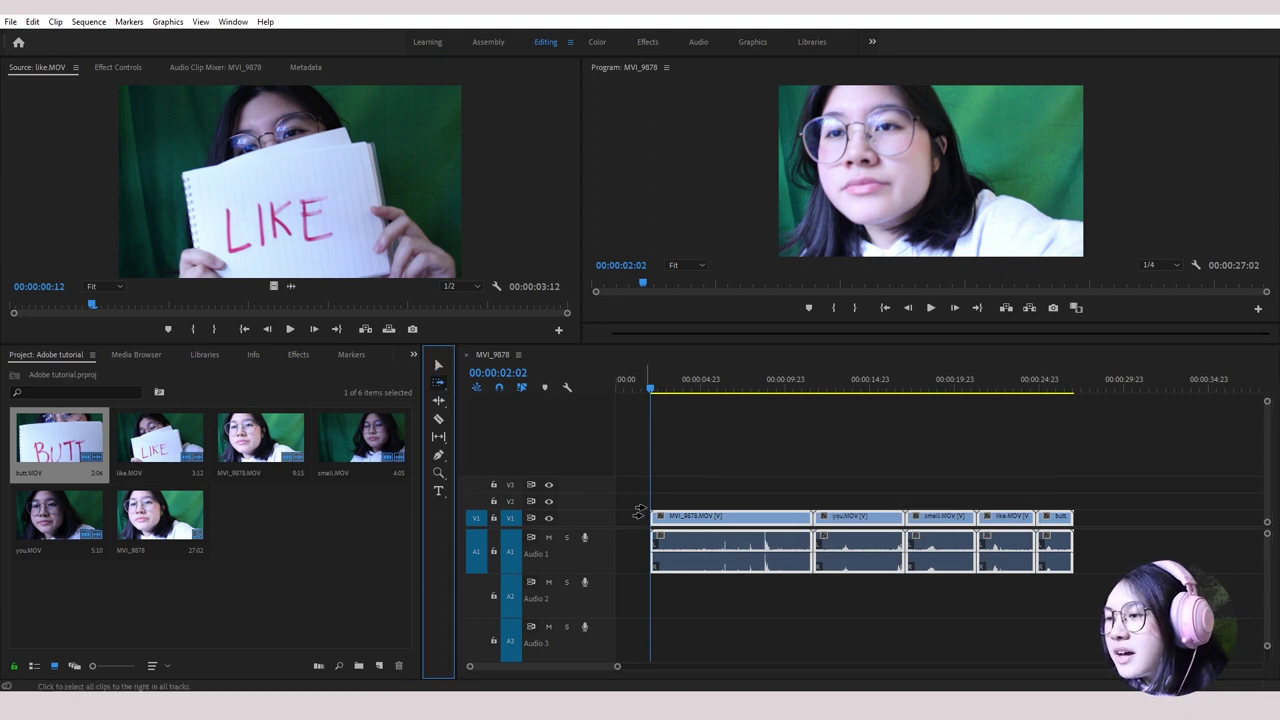
click(712, 516)
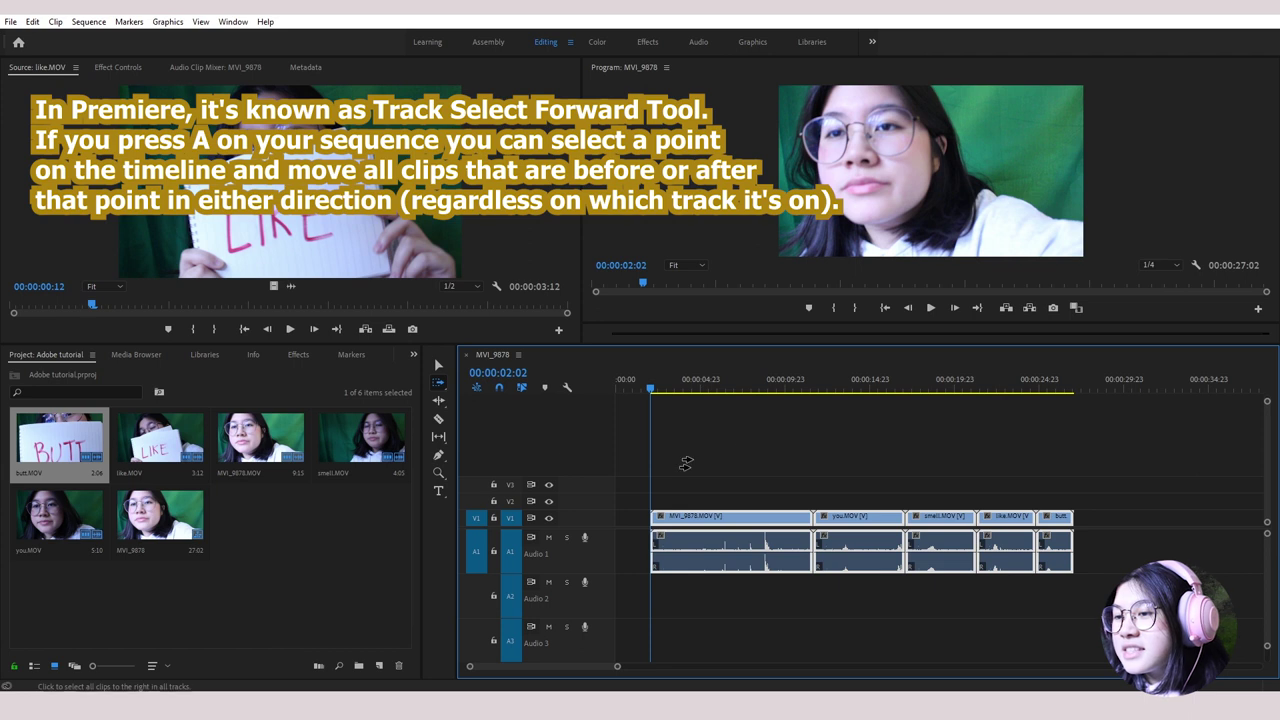
click(441, 383)
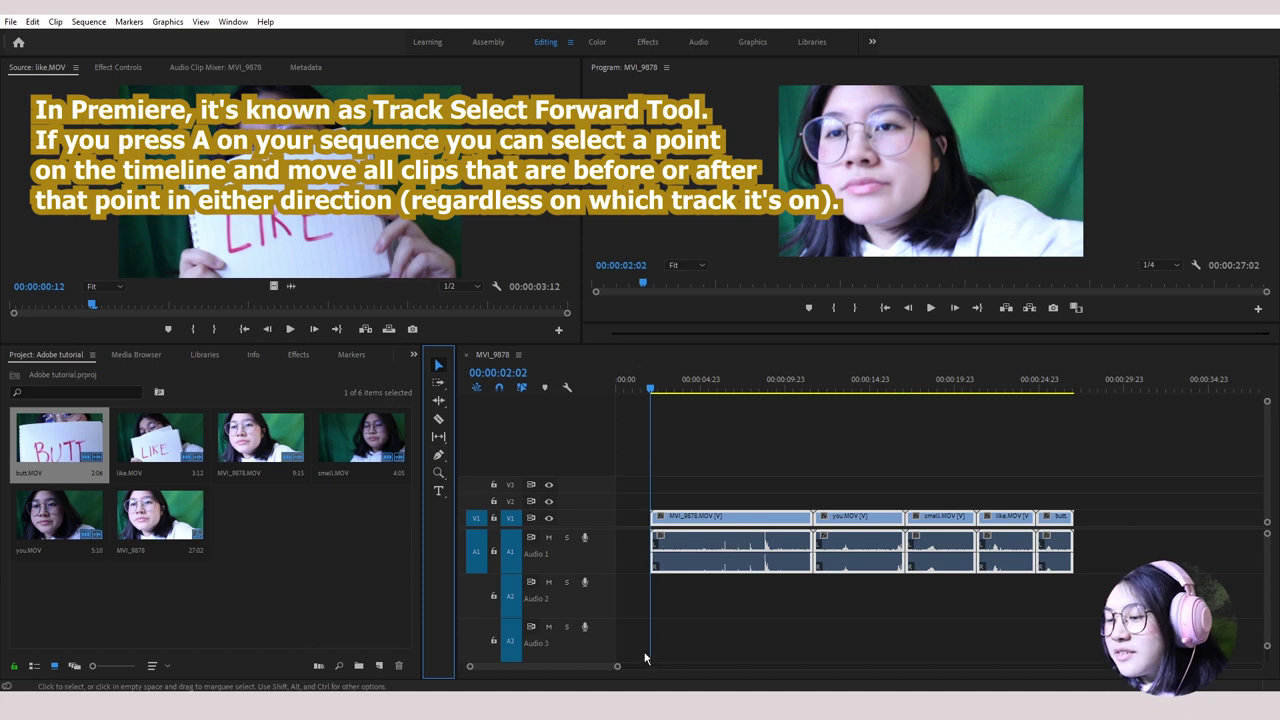
drag(617, 665, 605, 662)
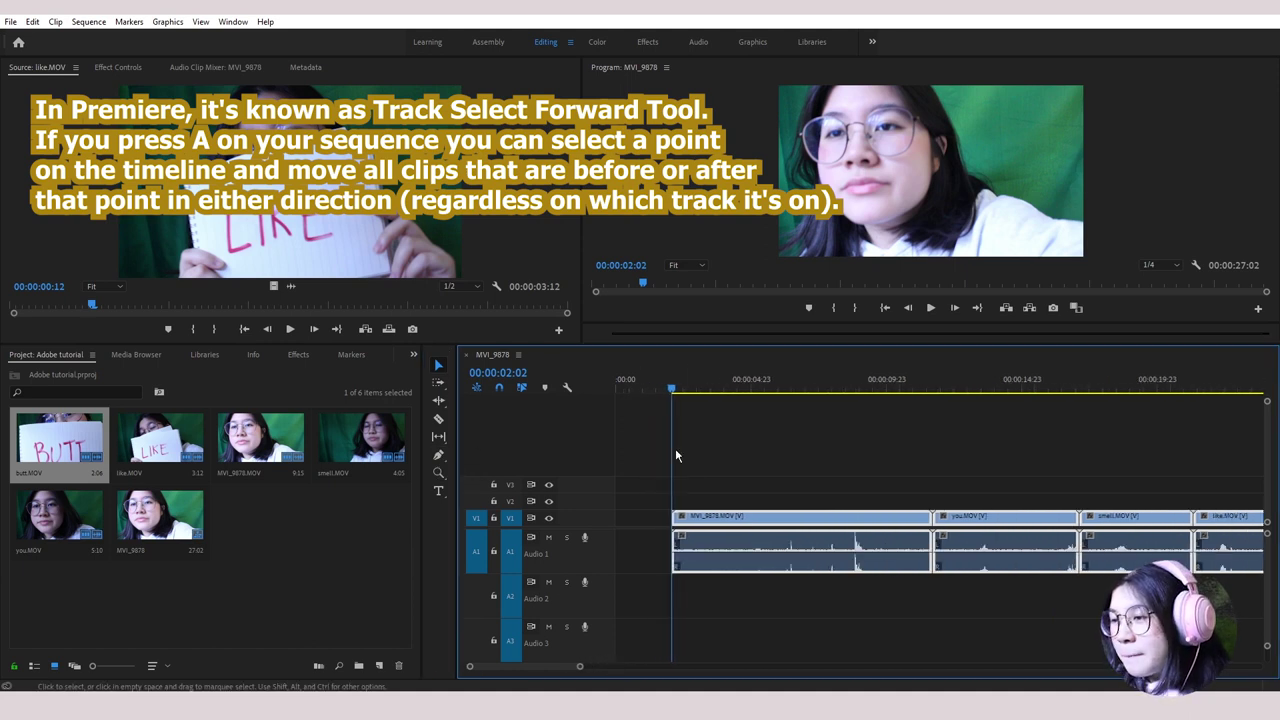
drag(700, 390, 767, 400)
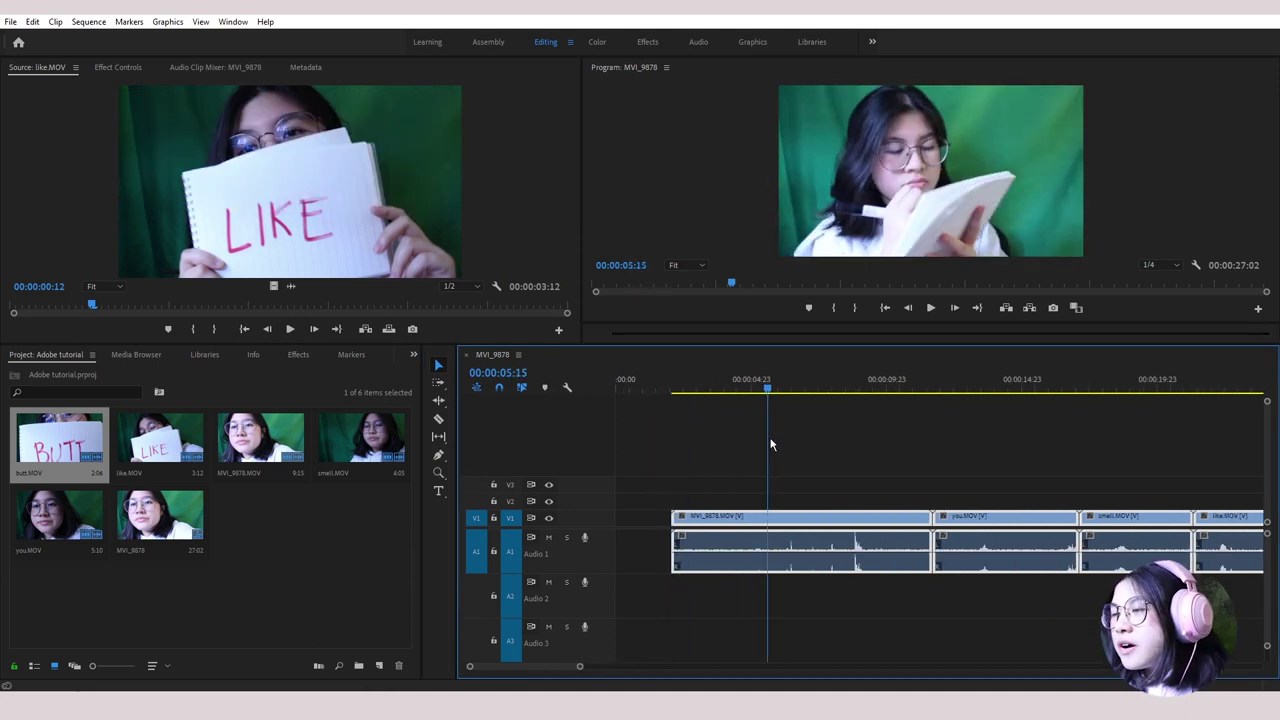
click(874, 449)
click(890, 522)
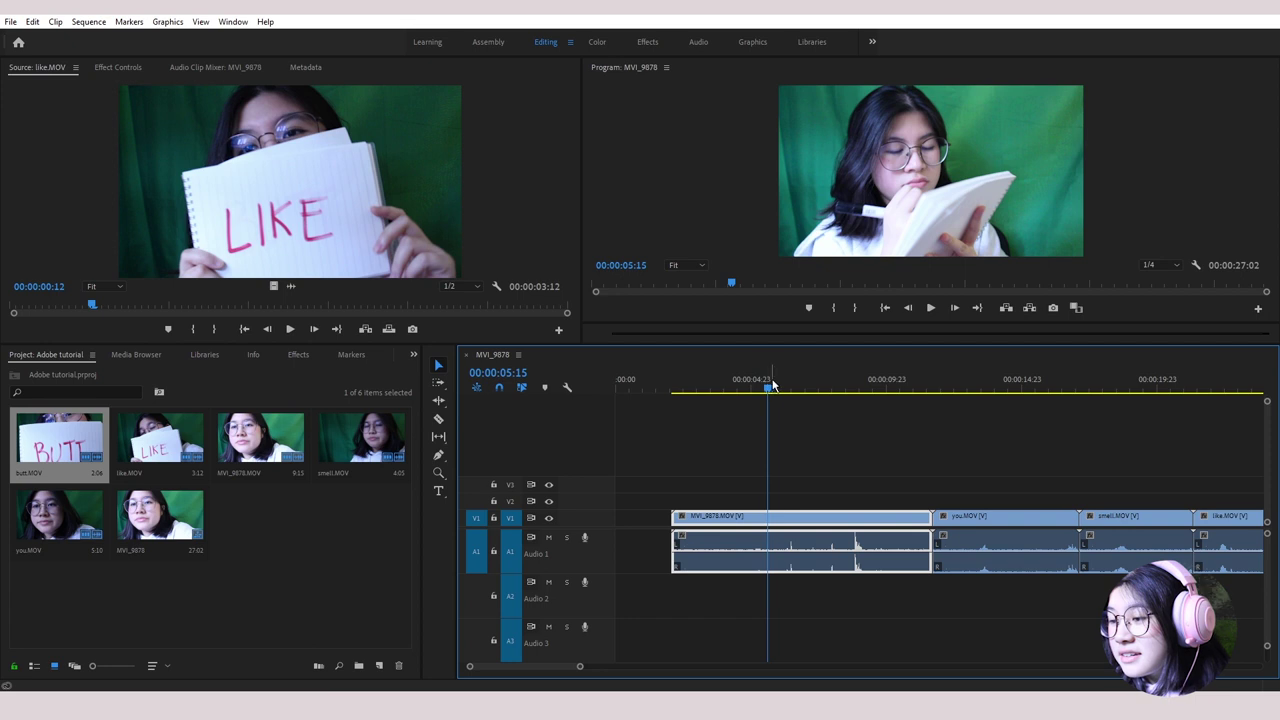
drag(767, 392, 731, 395)
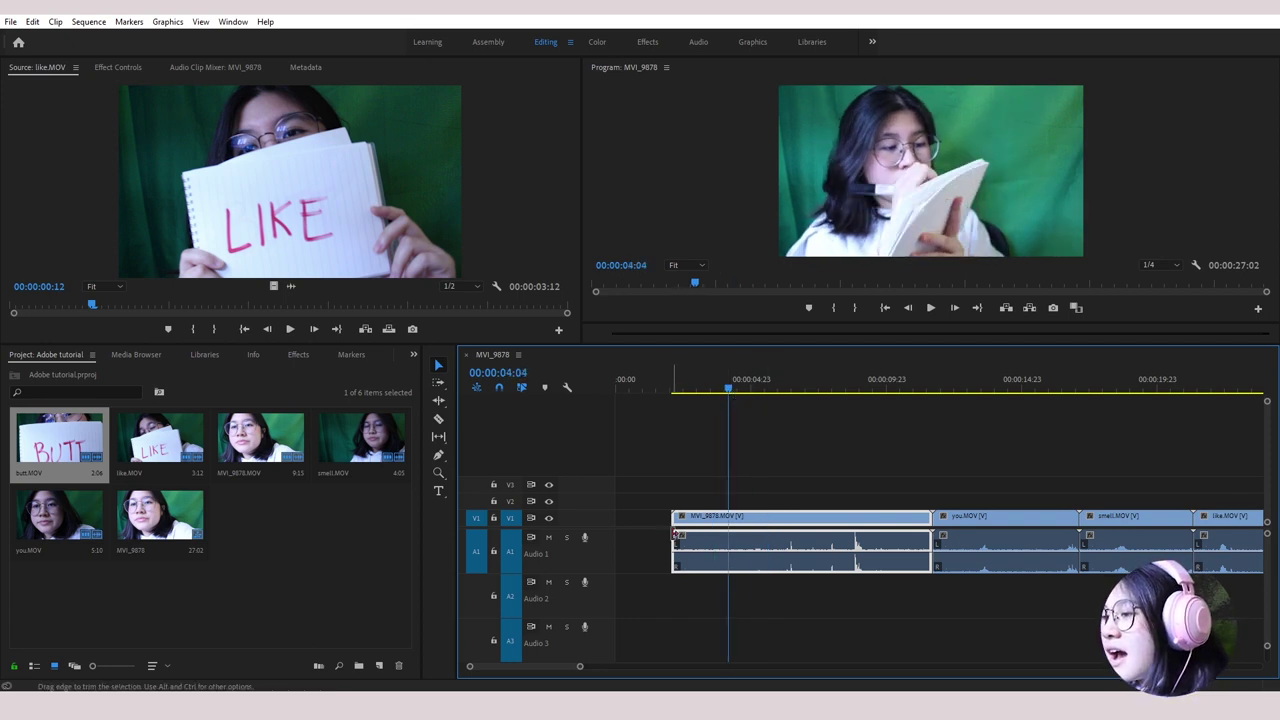
drag(676, 537, 679, 537)
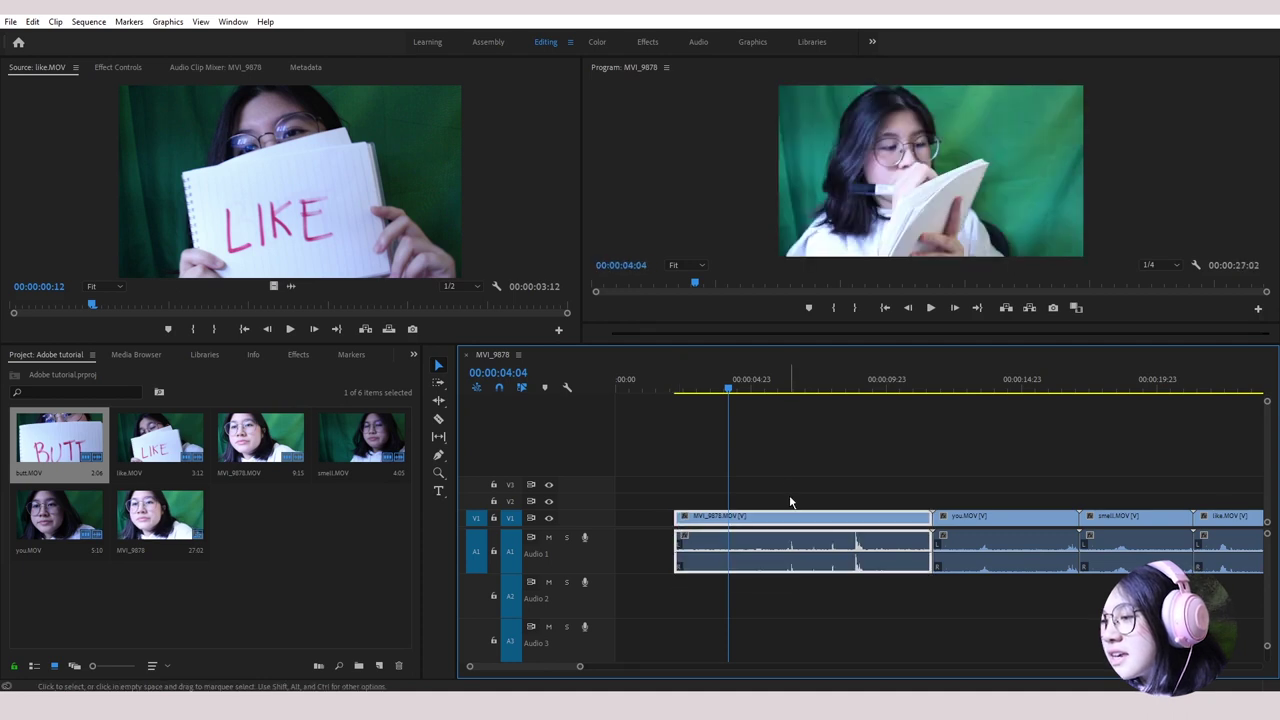
click(677, 515)
drag(679, 515, 729, 518)
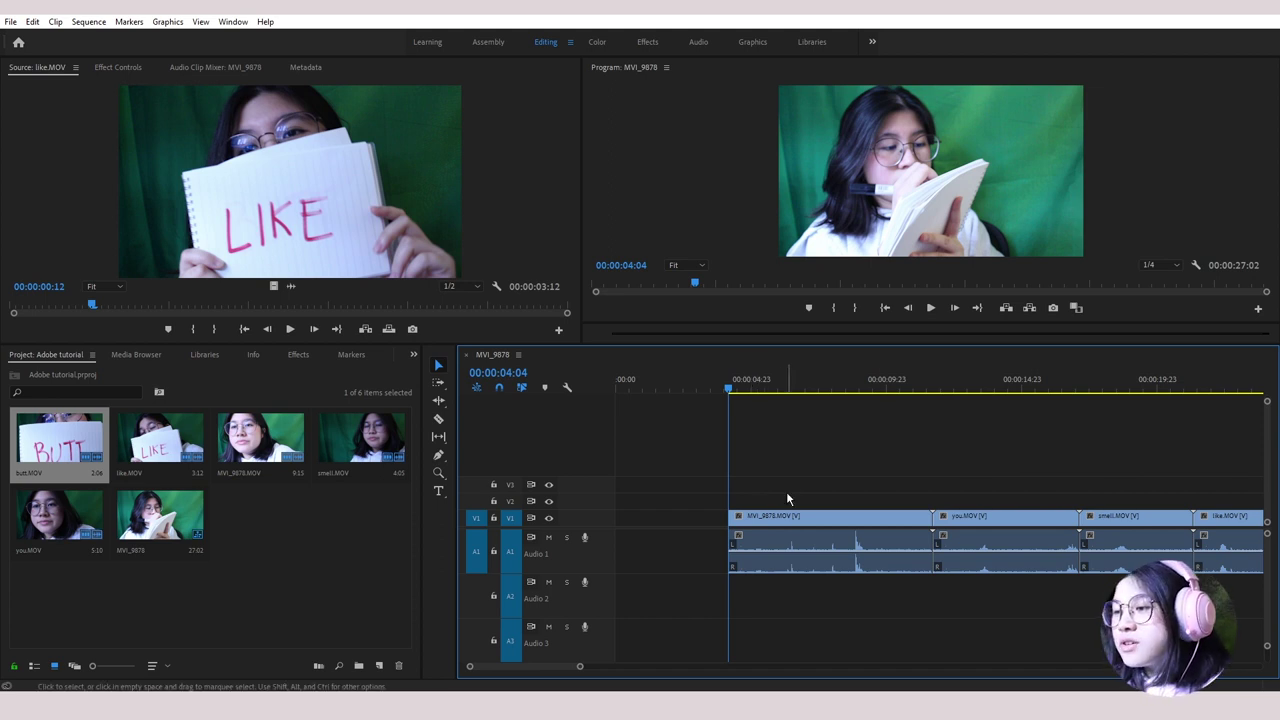
key(ctrl+z)
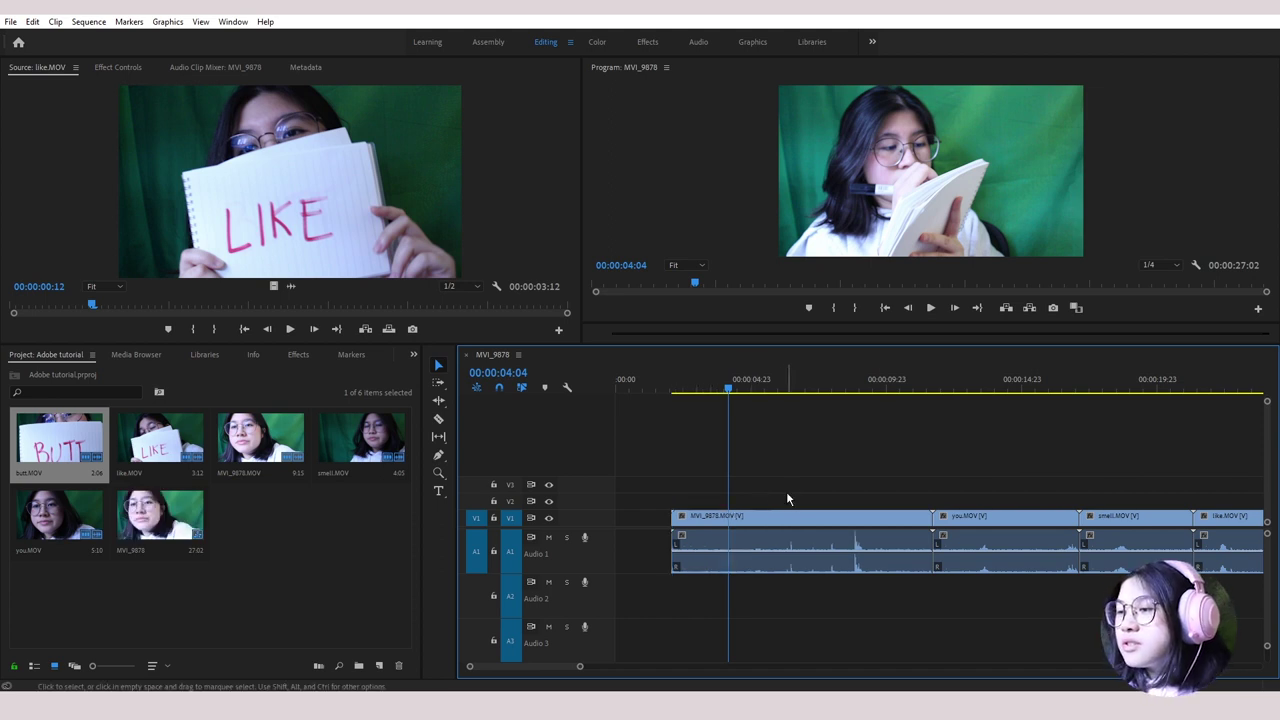
Step: Split MVI_9878 with the Razor tool and delete its opening piece
click(437, 421)
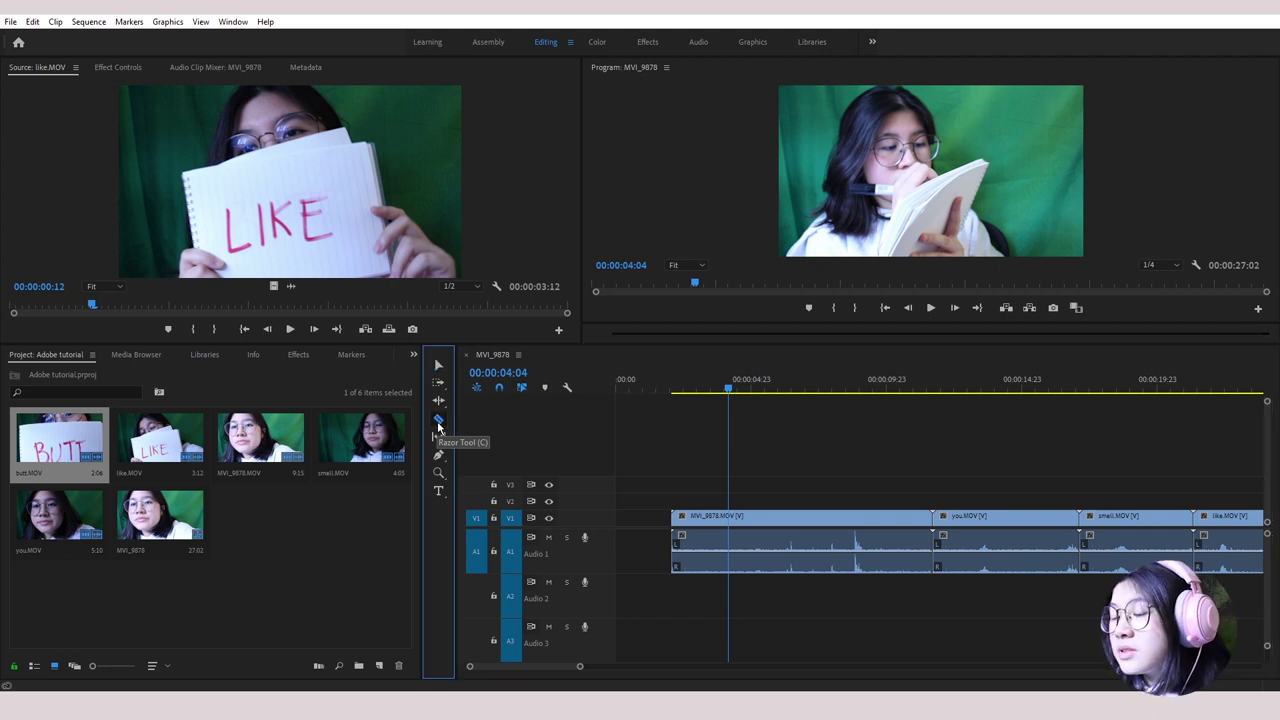
click(732, 527)
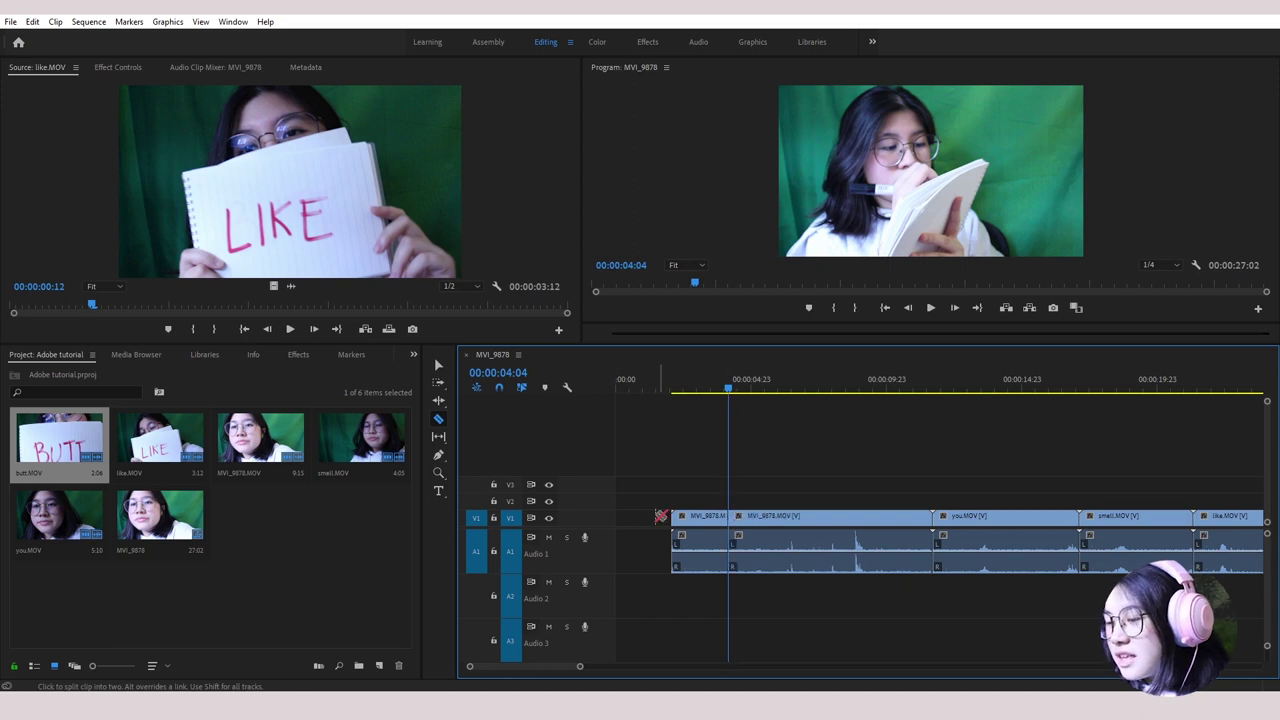
click(439, 366)
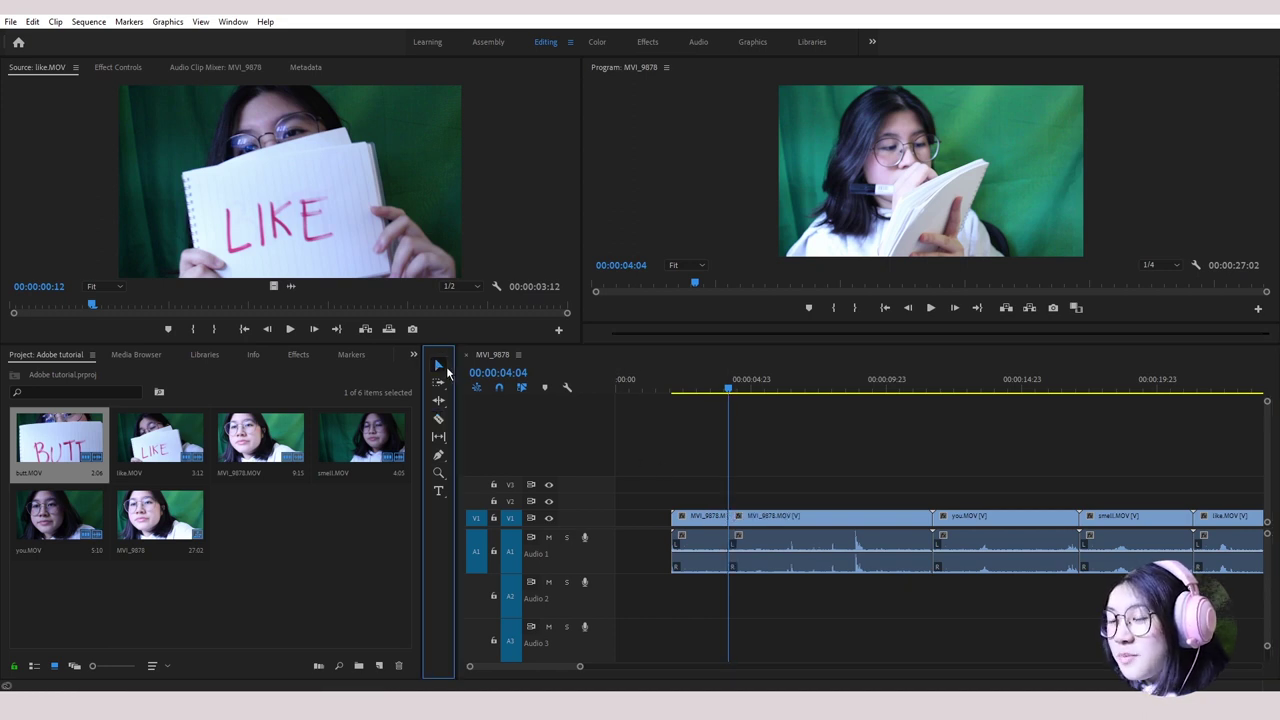
click(694, 521)
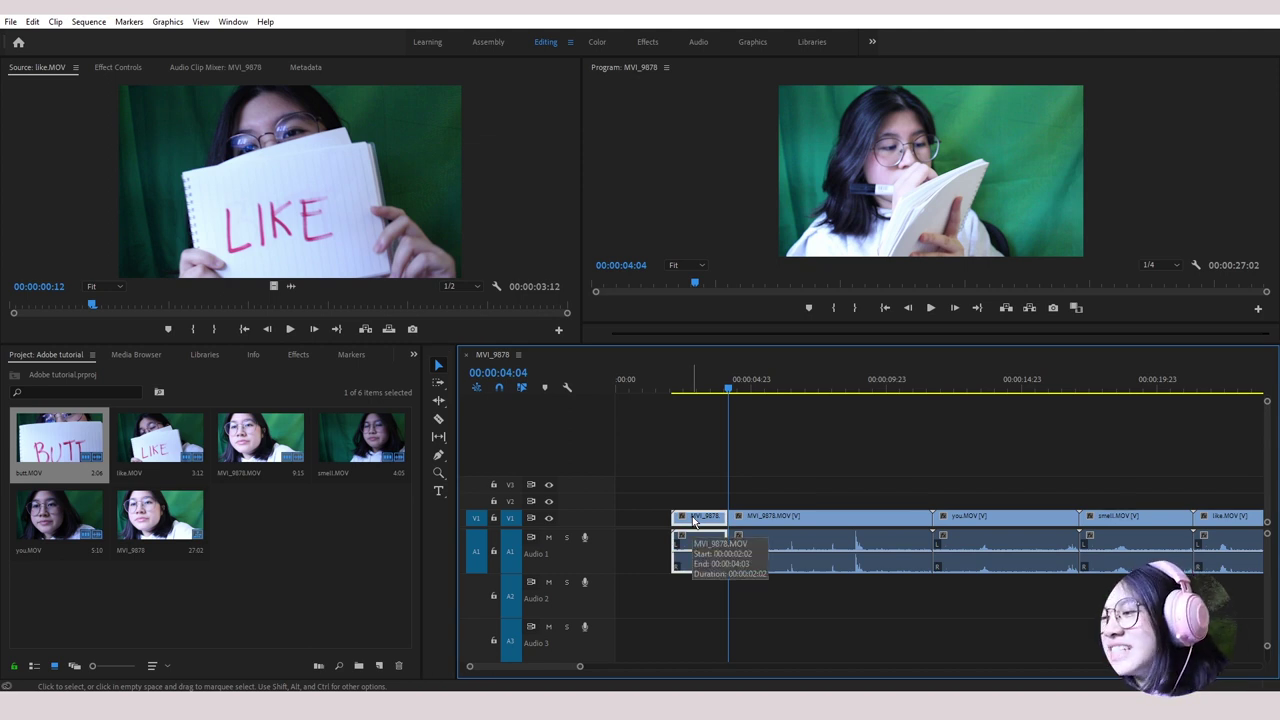
key(Delete)
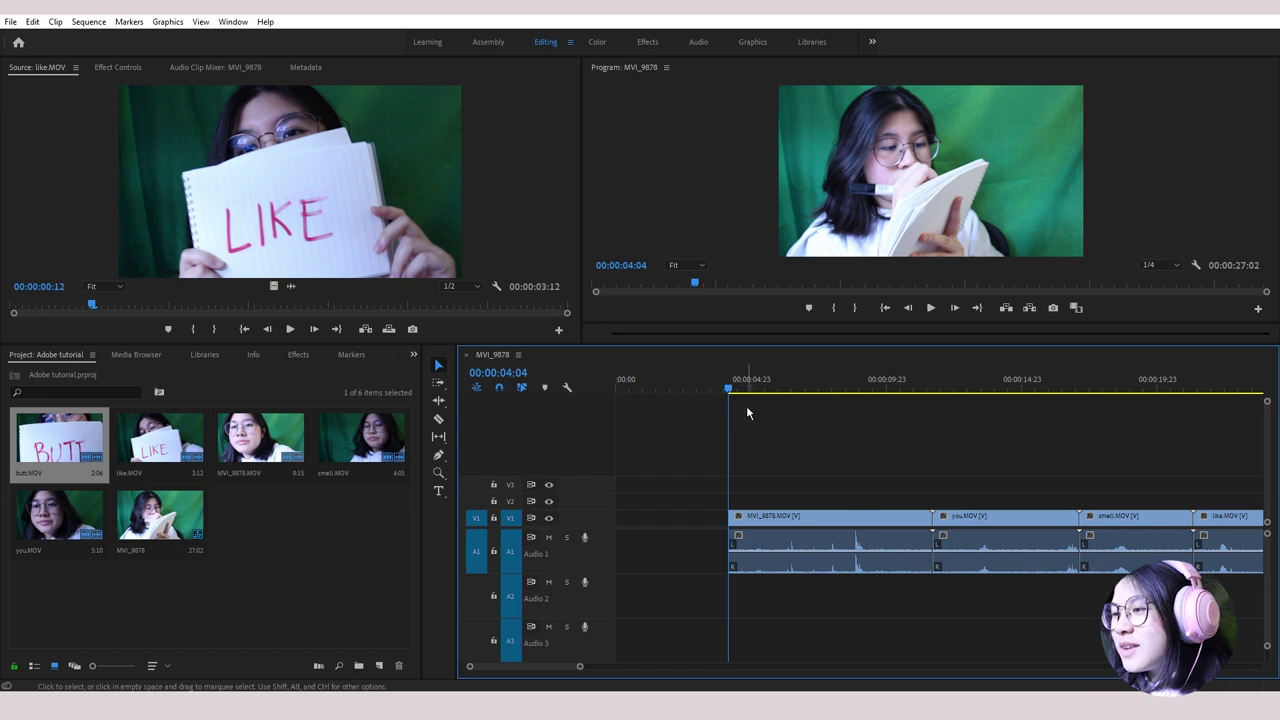
Step: Split MVI_9878 again at 00:00:05:15 and delete the following 6-second middle piece
drag(727, 389, 767, 508)
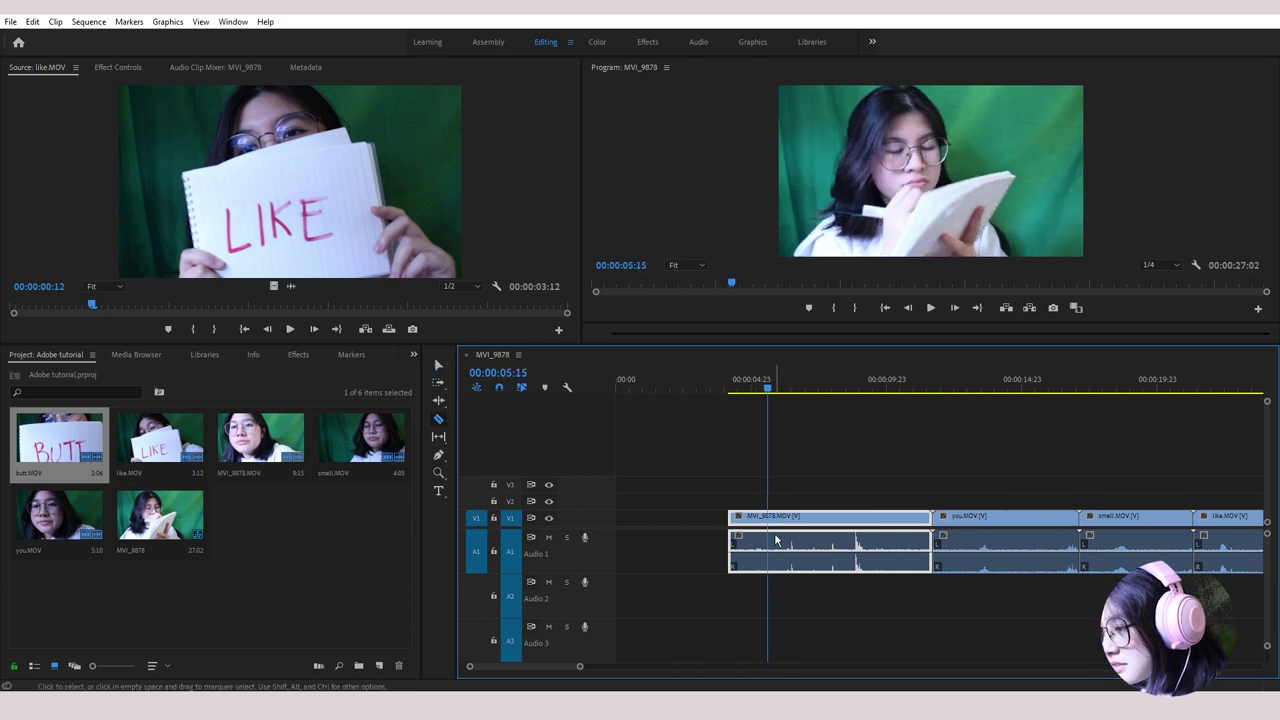
key(ctrl+k)
key(v)
click(770, 396)
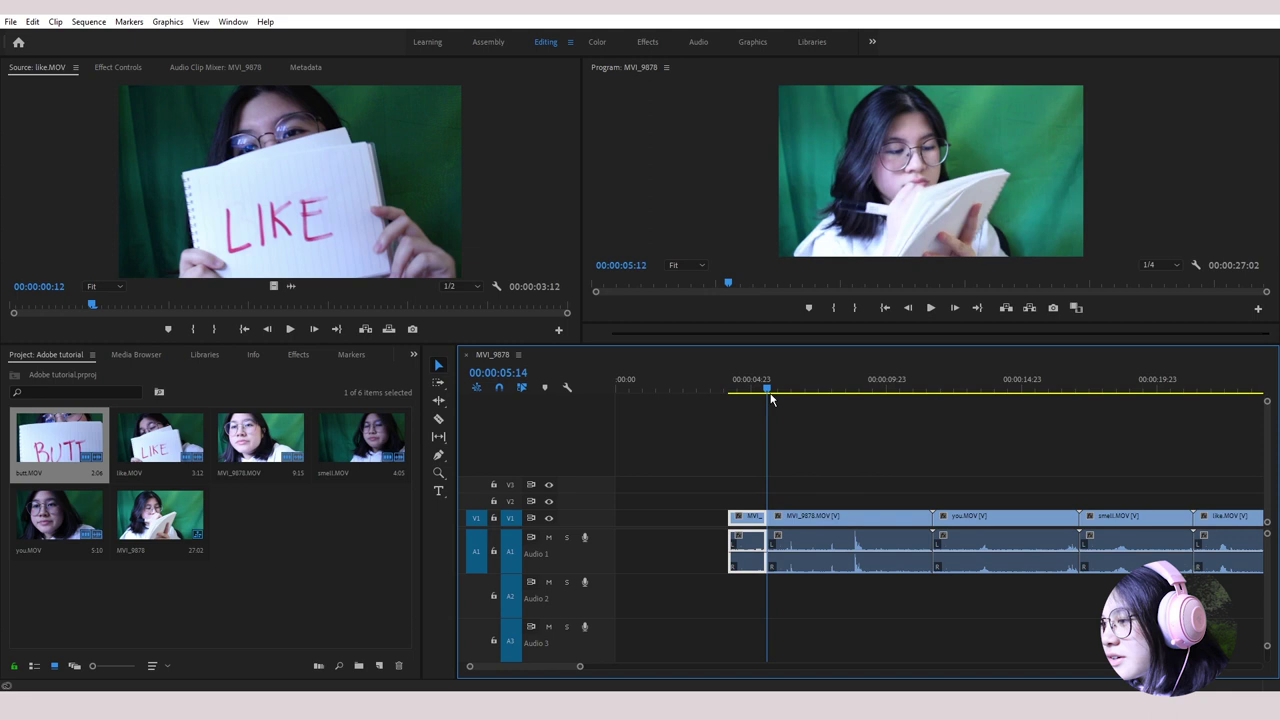
drag(770, 398, 815, 396)
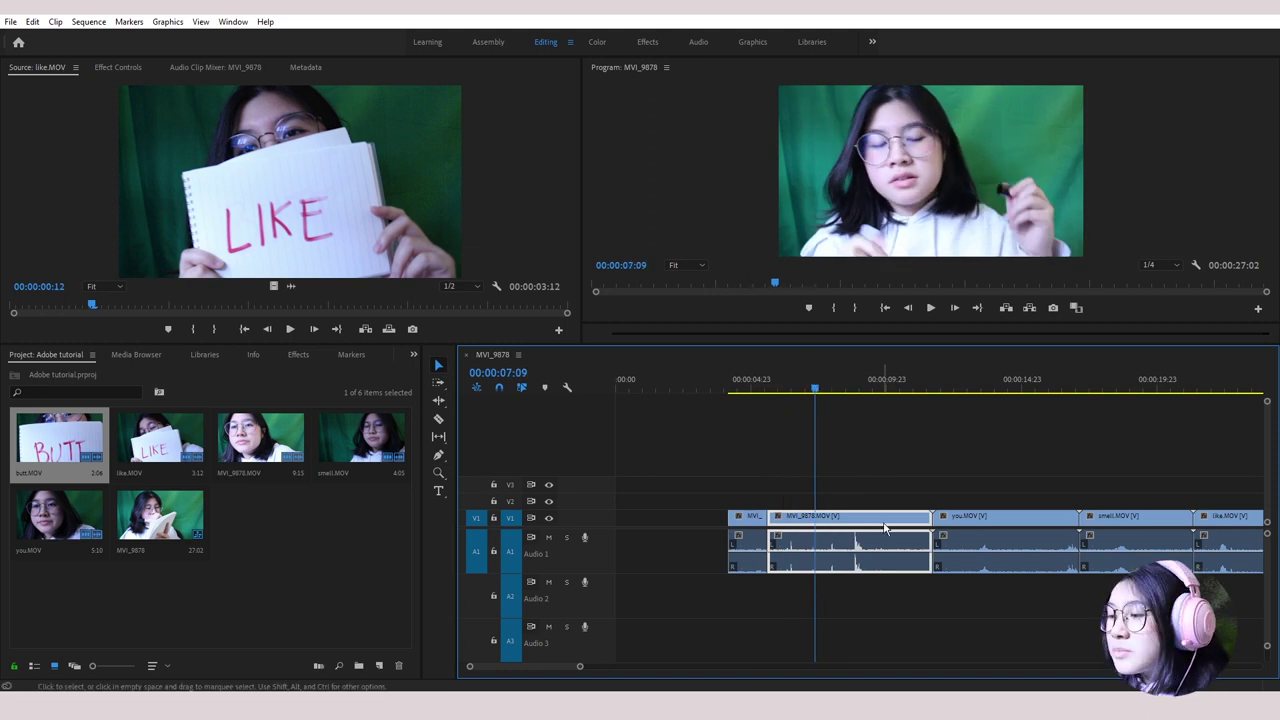
key(Delete)
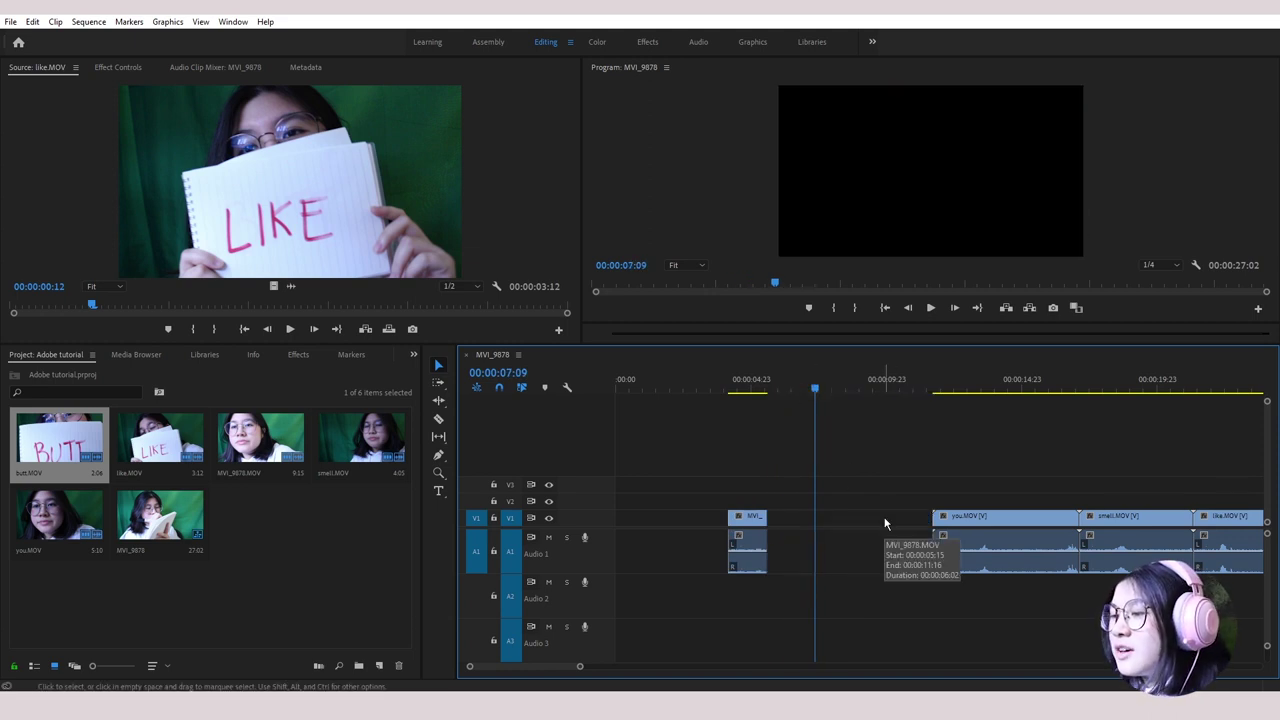
drag(581, 667, 683, 667)
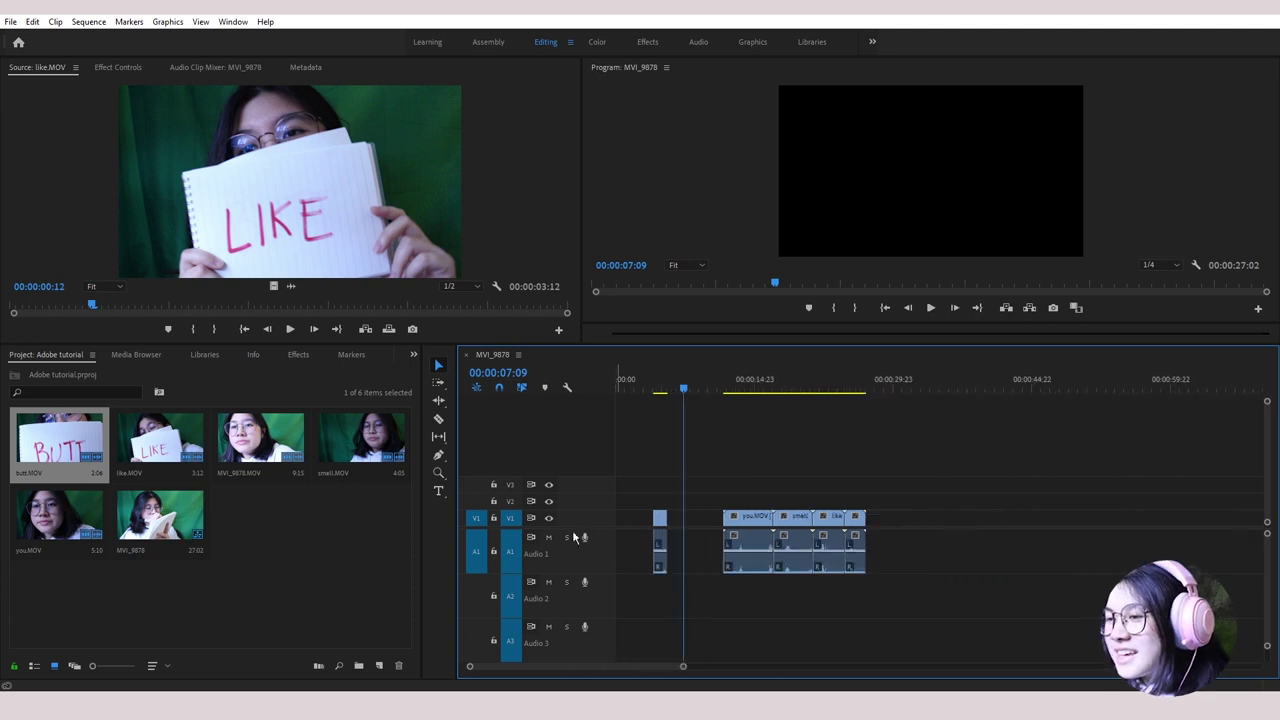
Step: Select the later clips with Track Select Forward and slide them left to close the gap
click(437, 386)
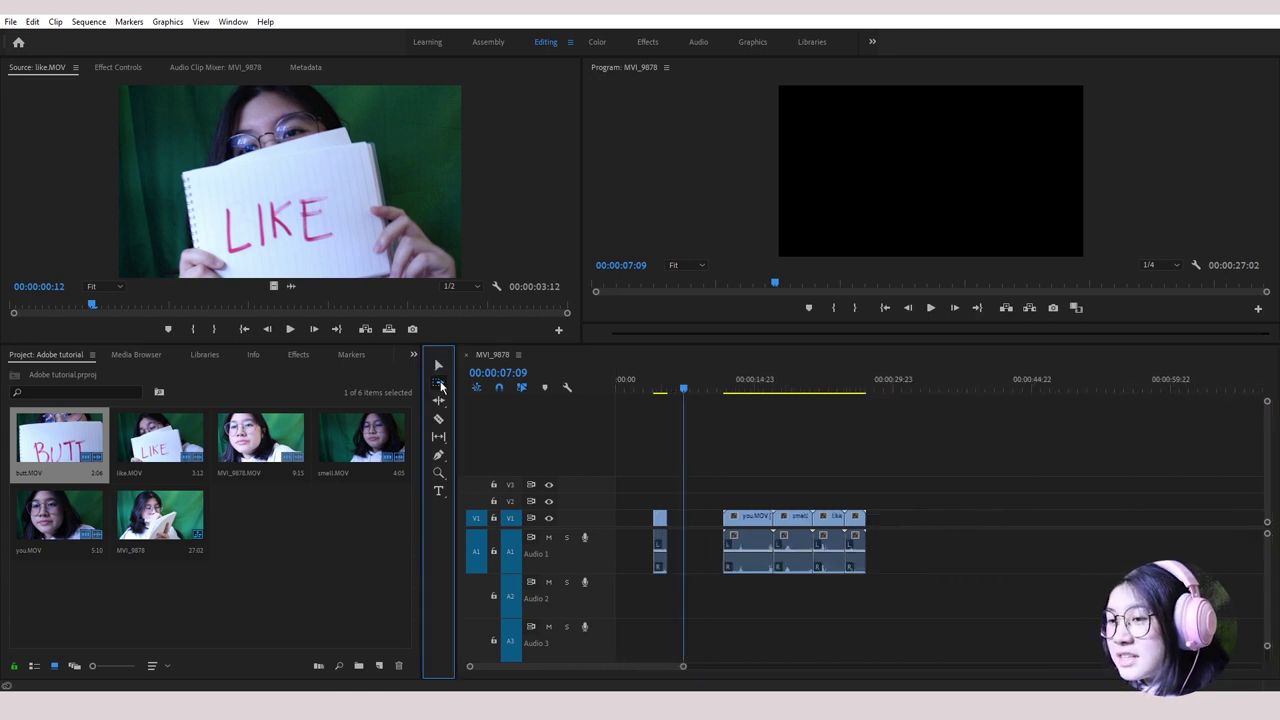
click(745, 517)
key(v)
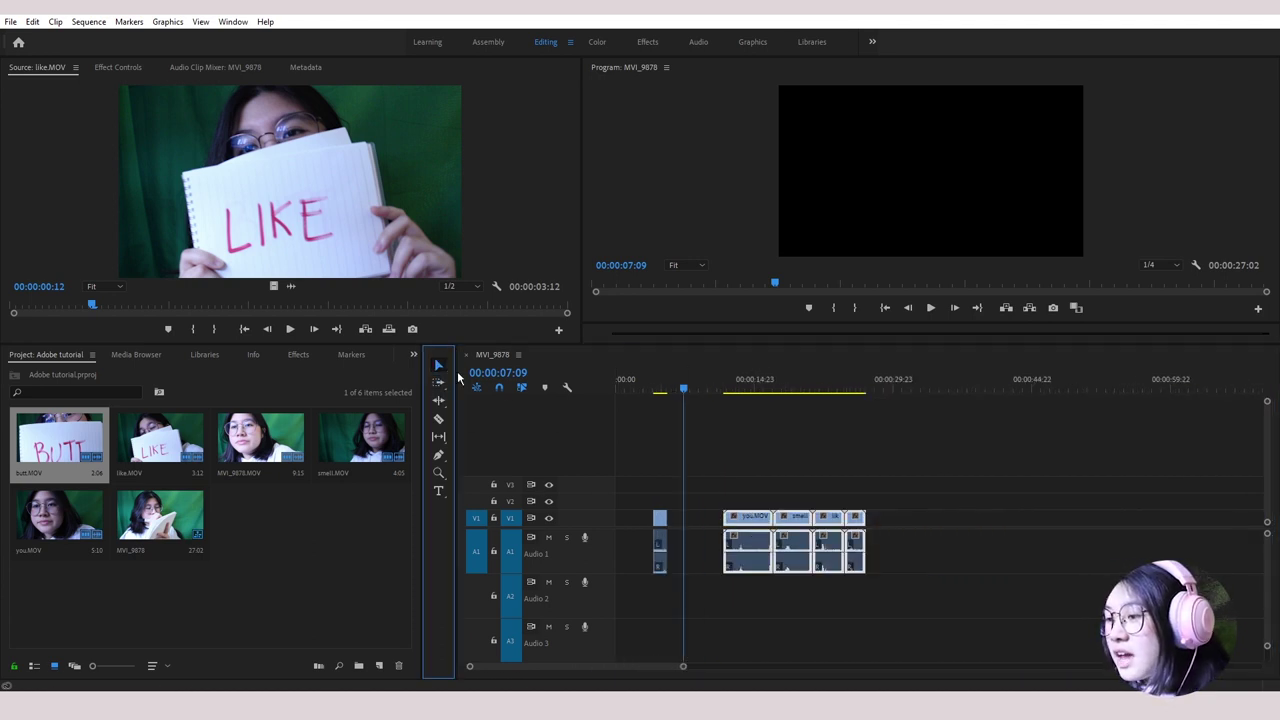
drag(790, 518, 740, 528)
mouse_move(683, 380)
mouse_down()
mouse_move(657, 380)
mouse_move(673, 382)
mouse_up()
Step: Move all remaining clips to 00:00 so the sequence totals 00:00:16:20
drag(916, 600, 656, 452)
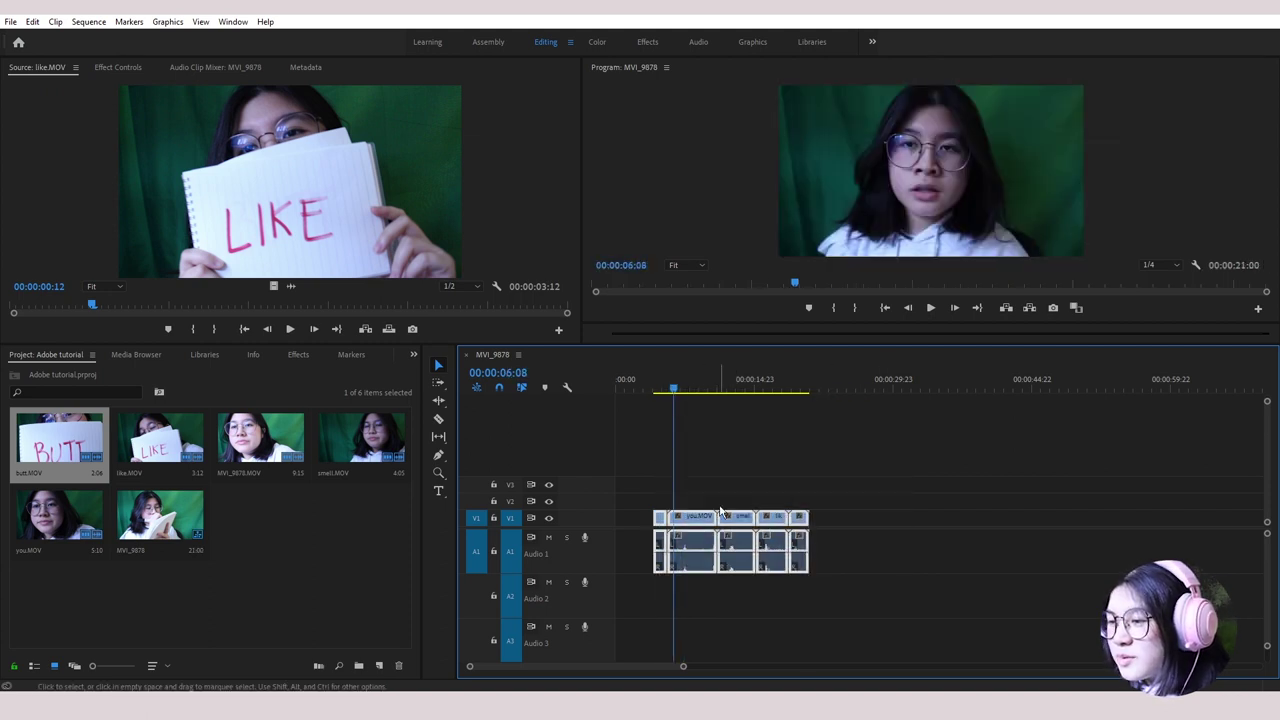
drag(670, 517, 632, 517)
key(Home)
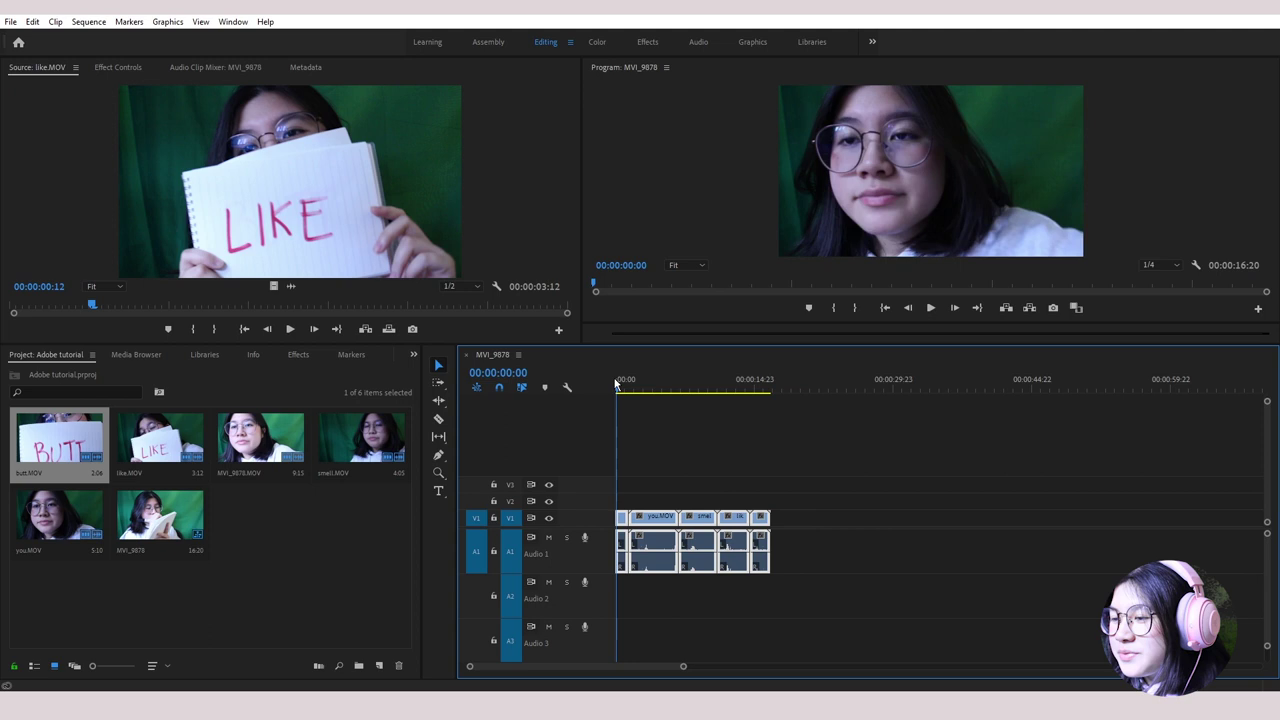
click(913, 492)
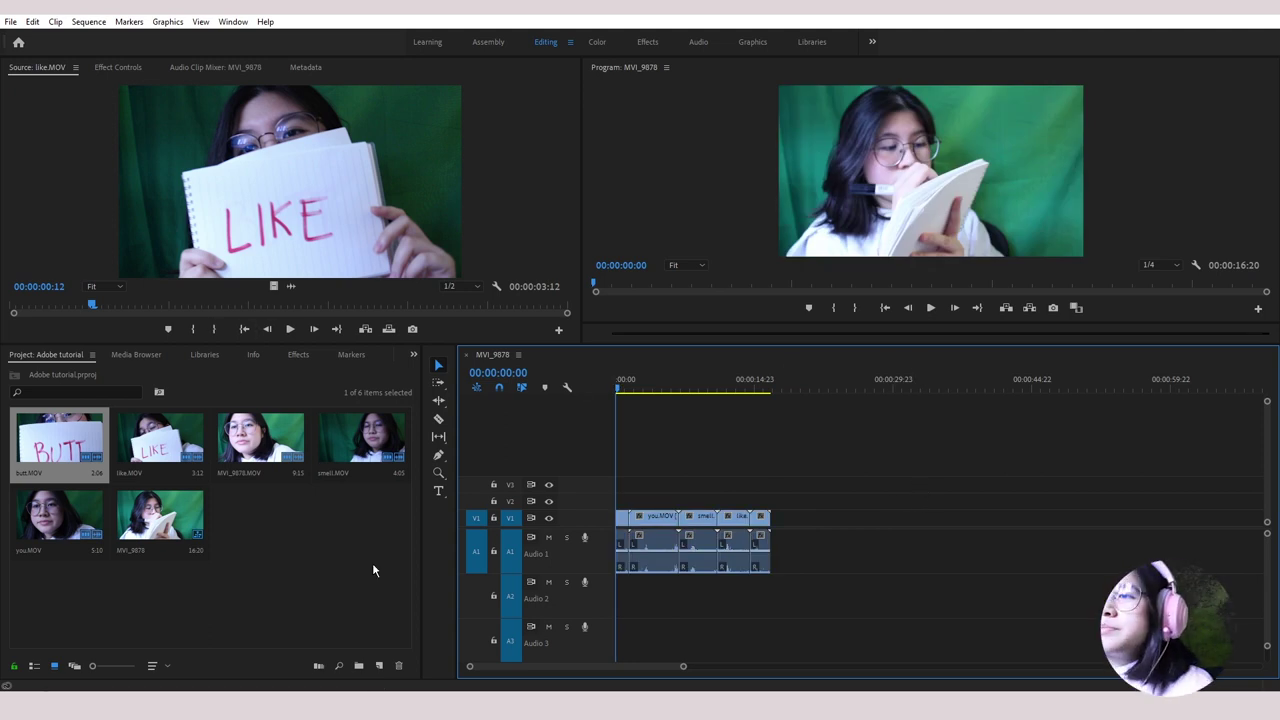
Step: Select the short MVI_9878 clip and show its settings in Effect Controls
click(657, 518)
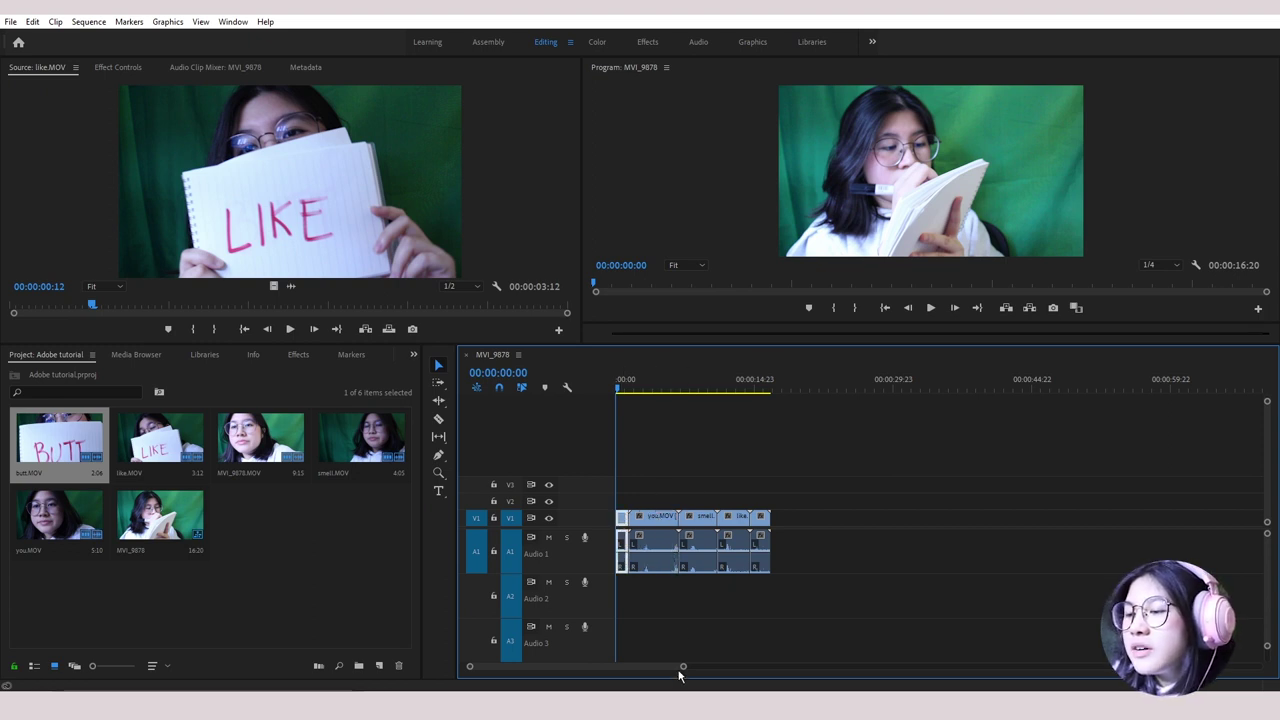
drag(683, 666, 551, 665)
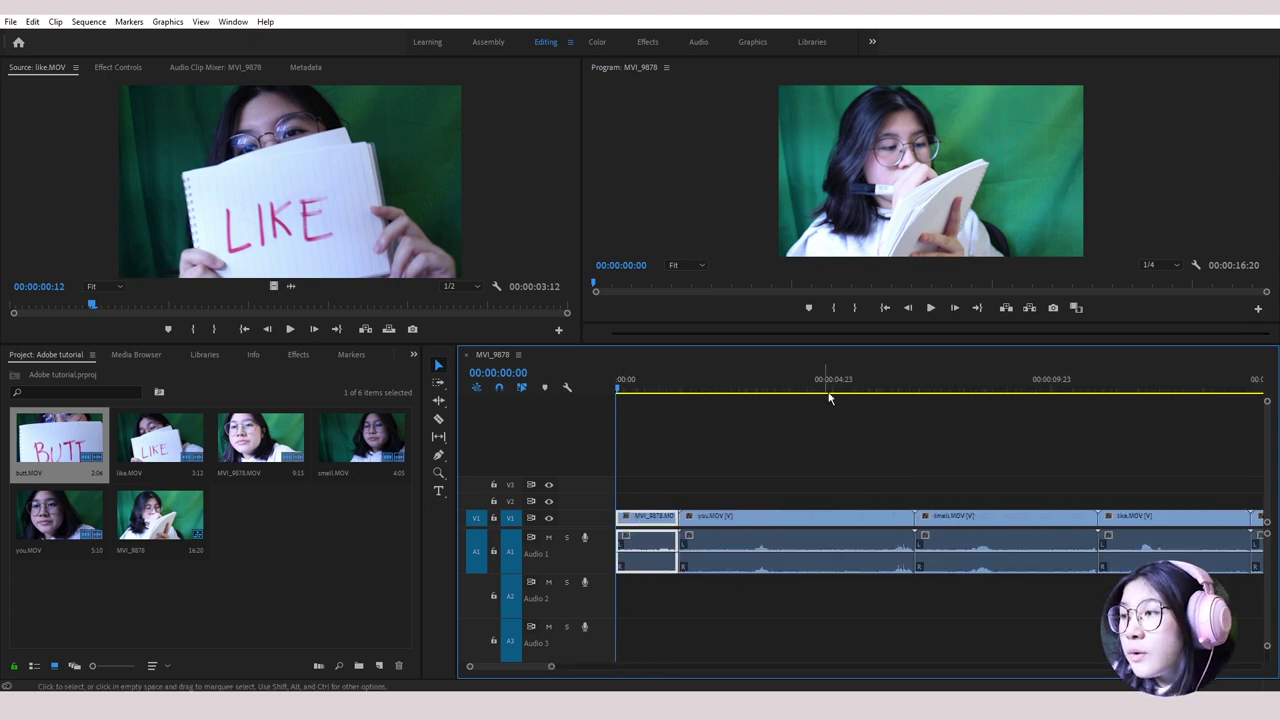
click(121, 66)
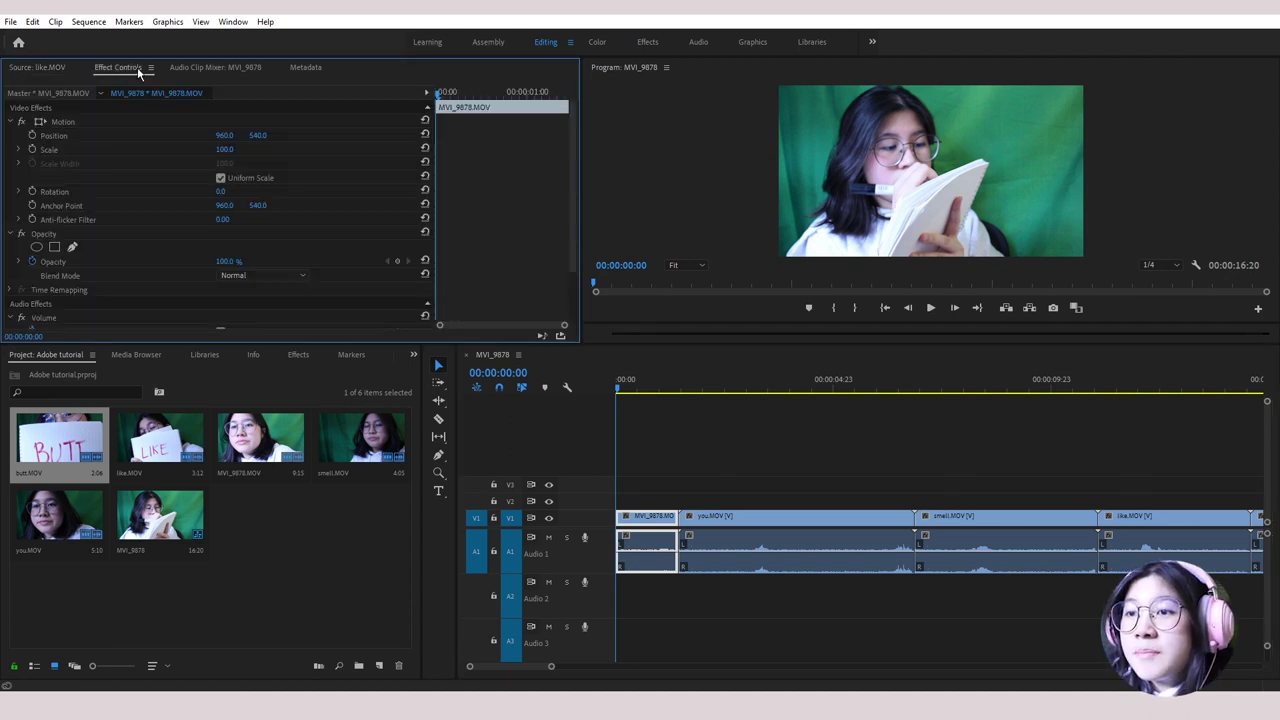
Step: Reset the layout to the Editing workspace from the Window menu
click(231, 22)
mouse_move(241, 40)
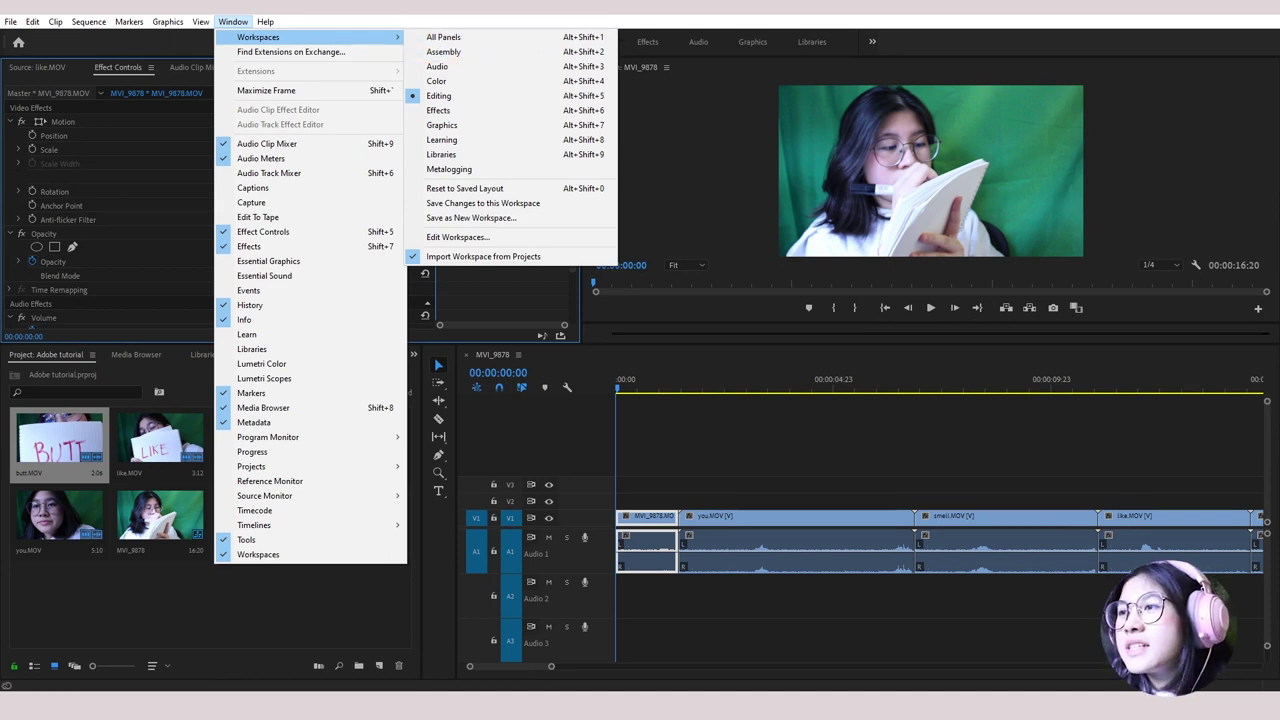
click(480, 26)
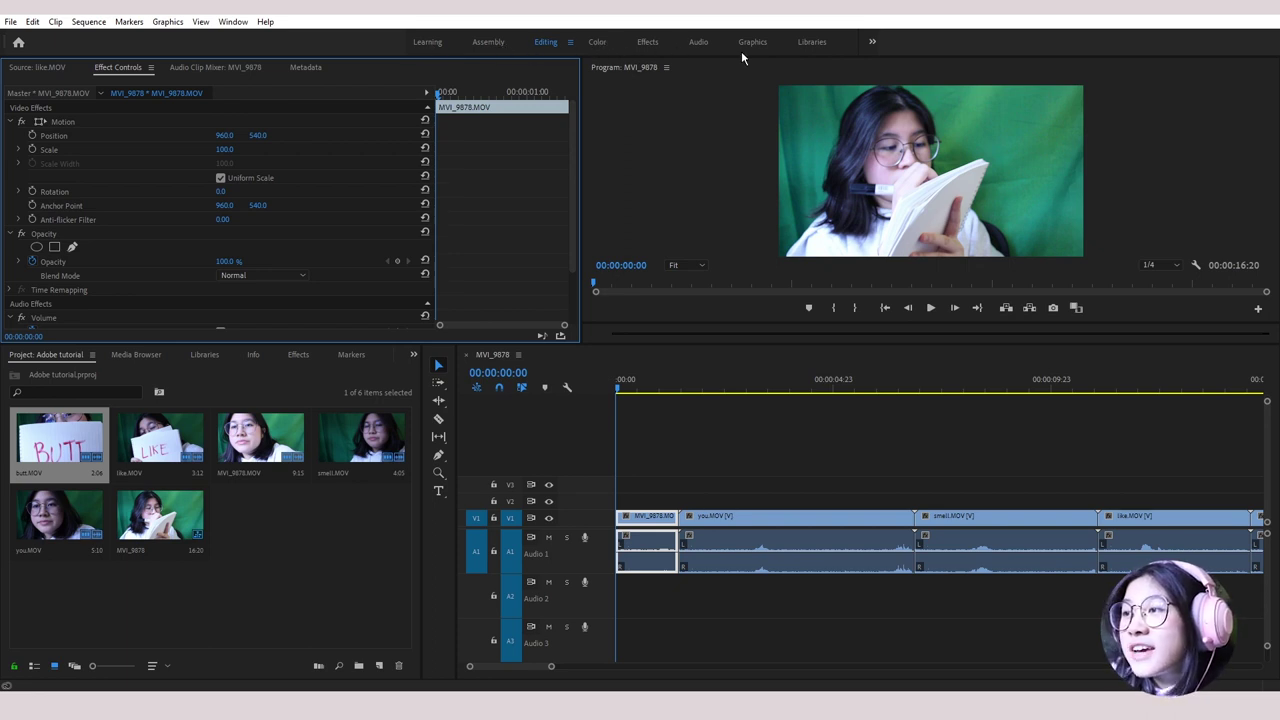
click(233, 21)
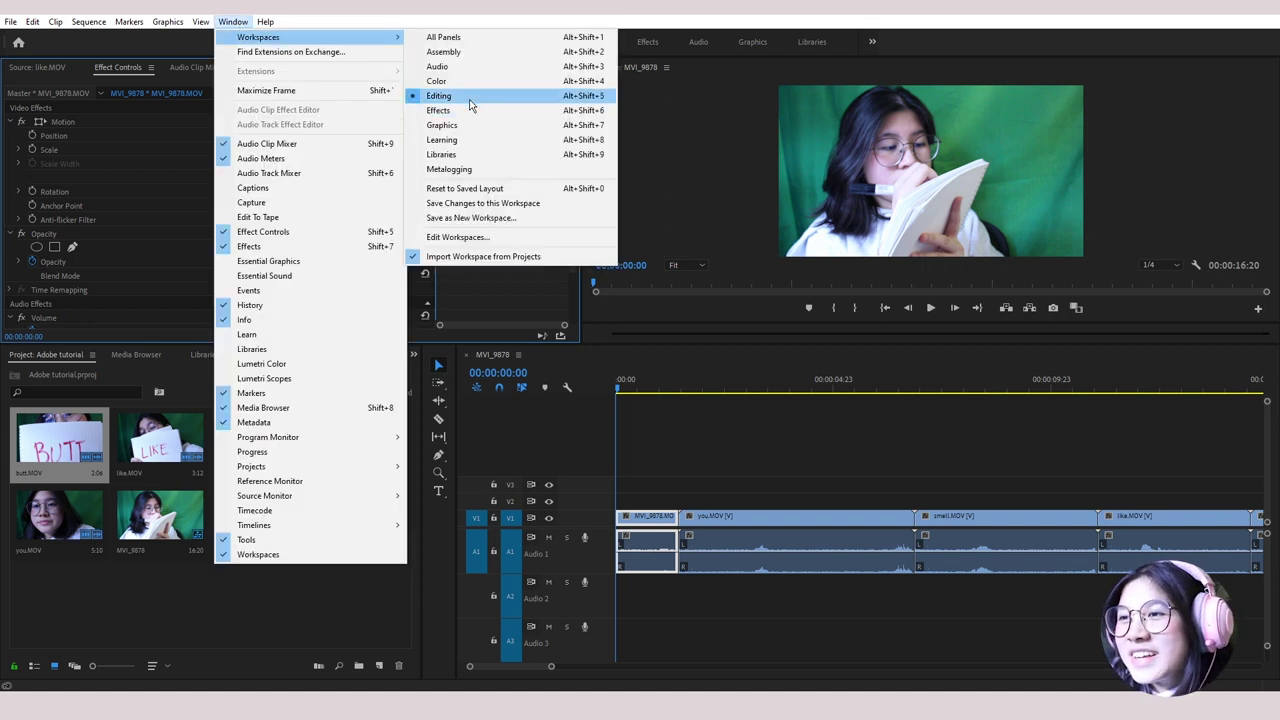
click(470, 98)
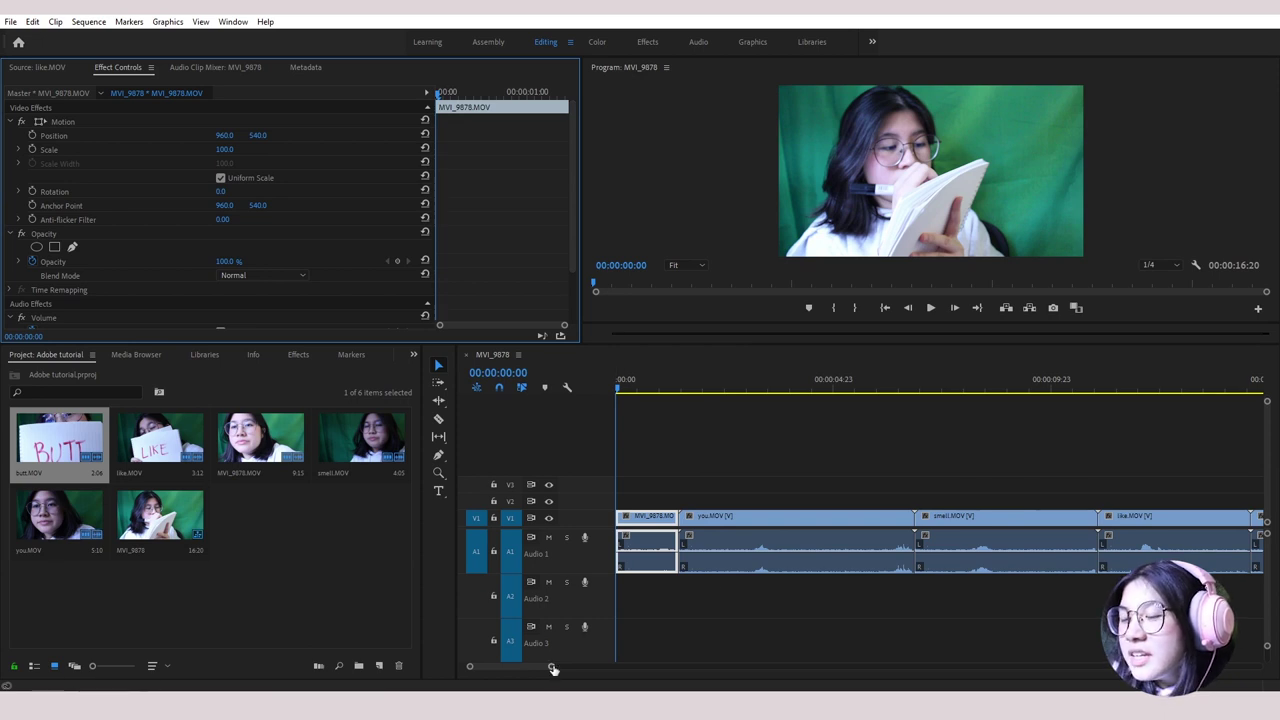
Step: Zoom the timeline in and select the MVI_9878 clip in Effect Controls
drag(553, 668, 508, 667)
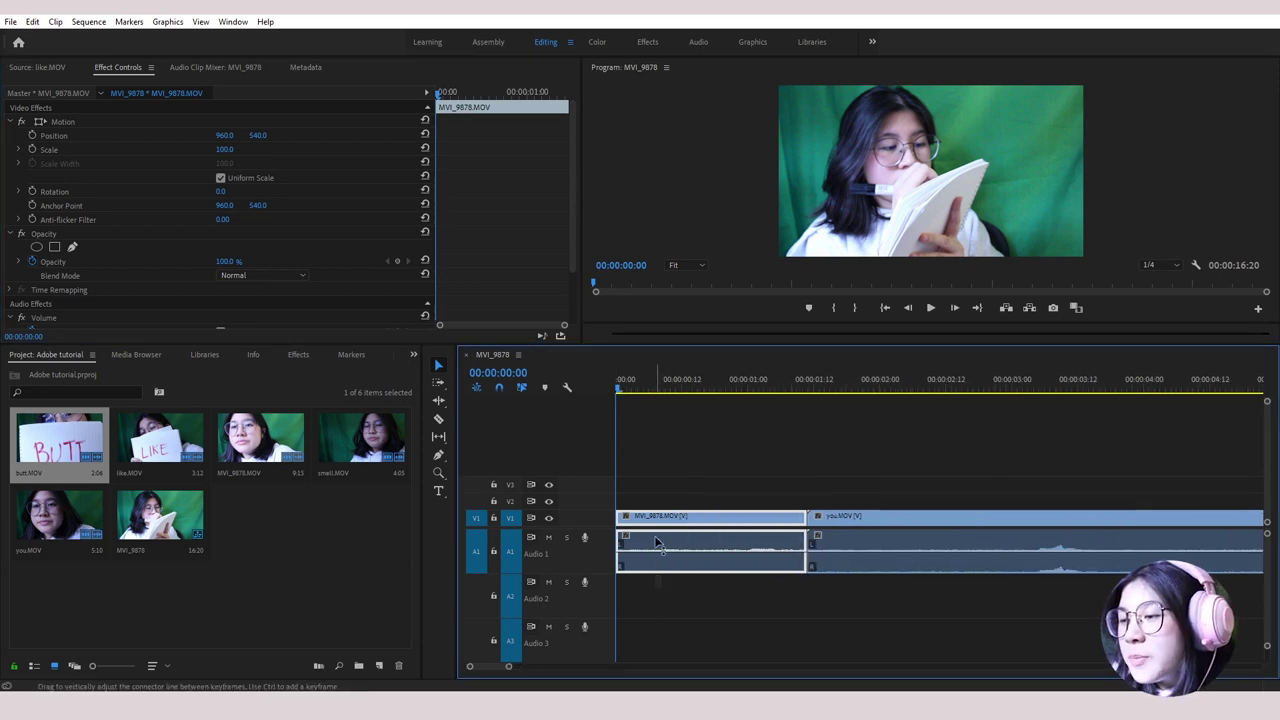
drag(656, 541, 663, 560)
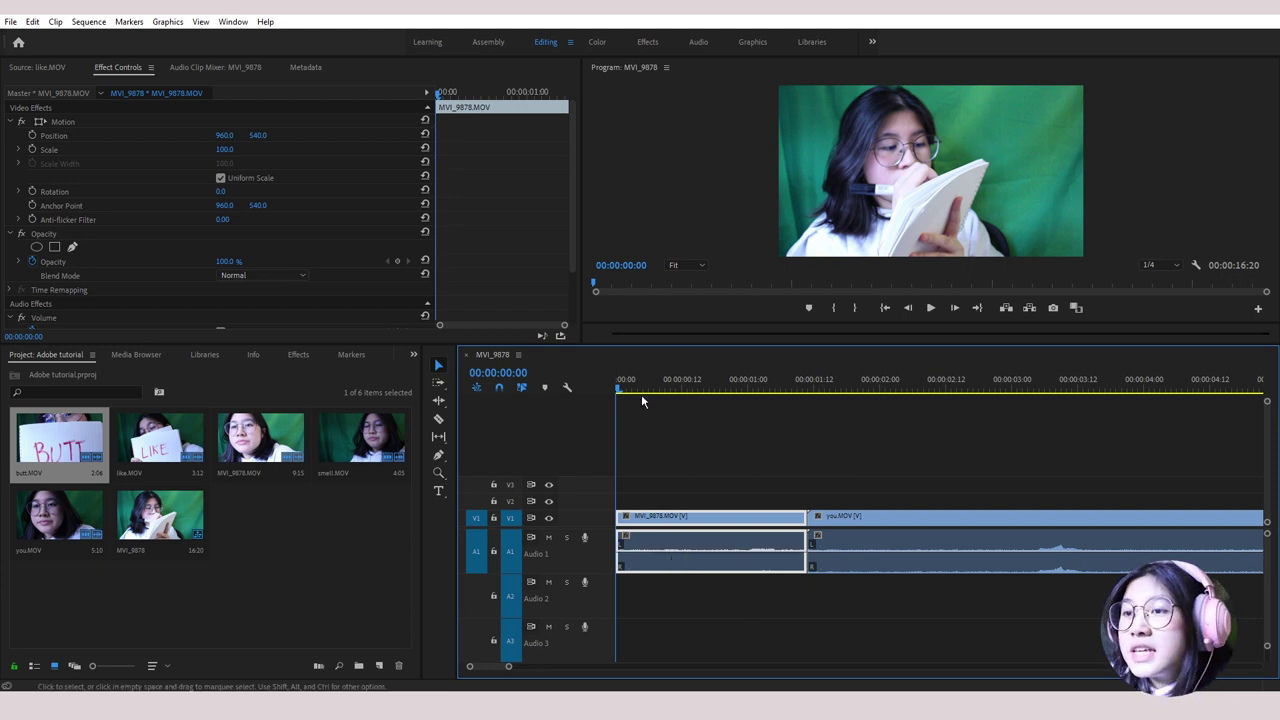
click(37, 67)
click(118, 67)
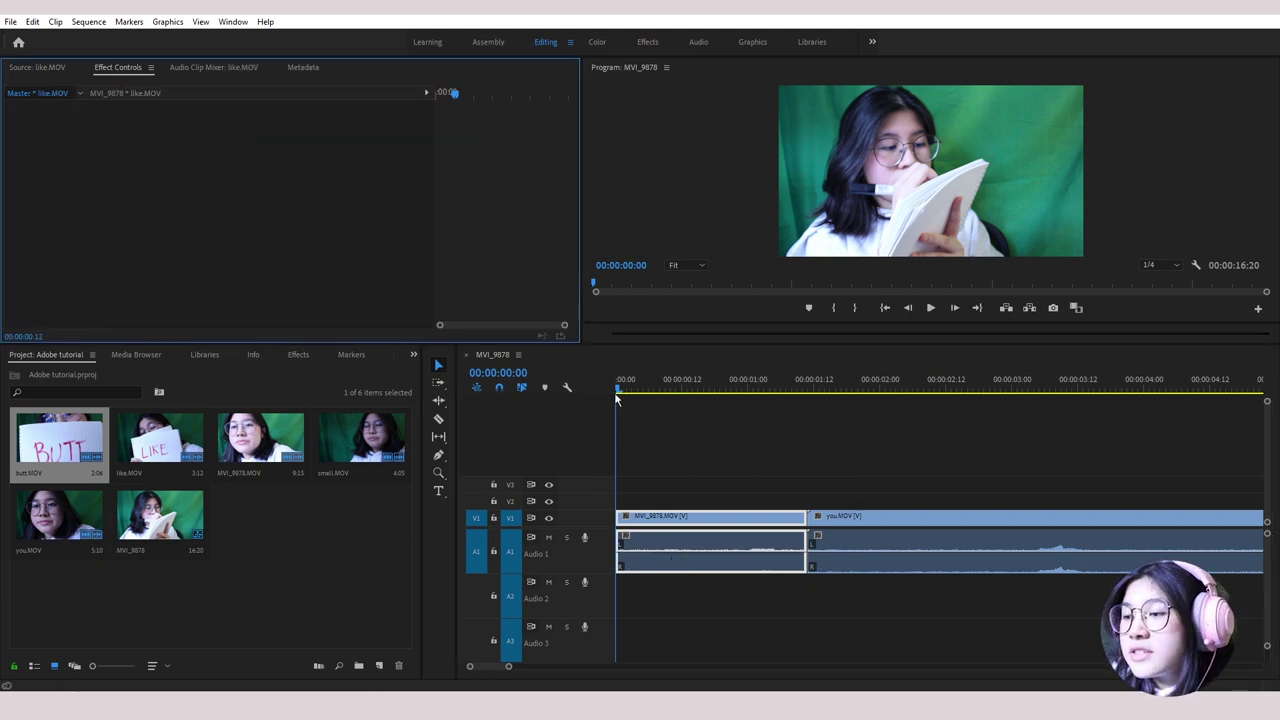
click(705, 520)
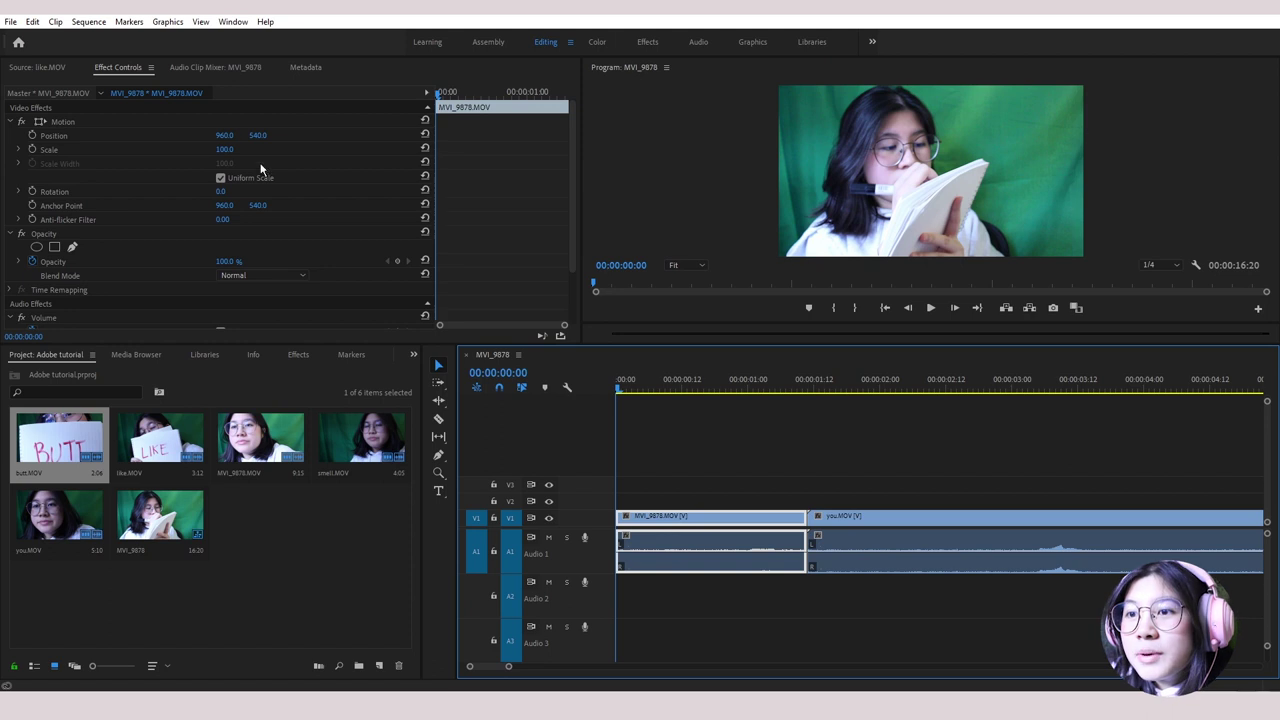
Step: Try different position and scale values, ending at position 960, 540 and scale 100
drag(225, 135, 324, 145)
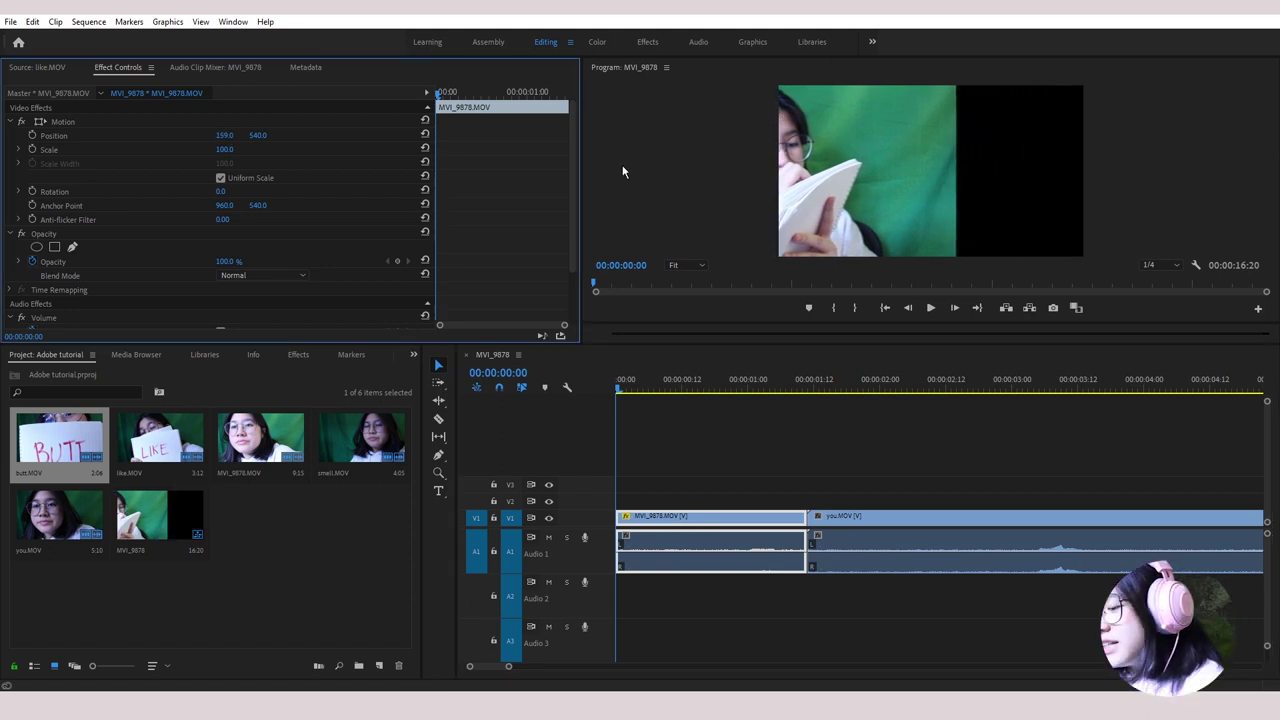
click(425, 135)
drag(258, 135, 909, 135)
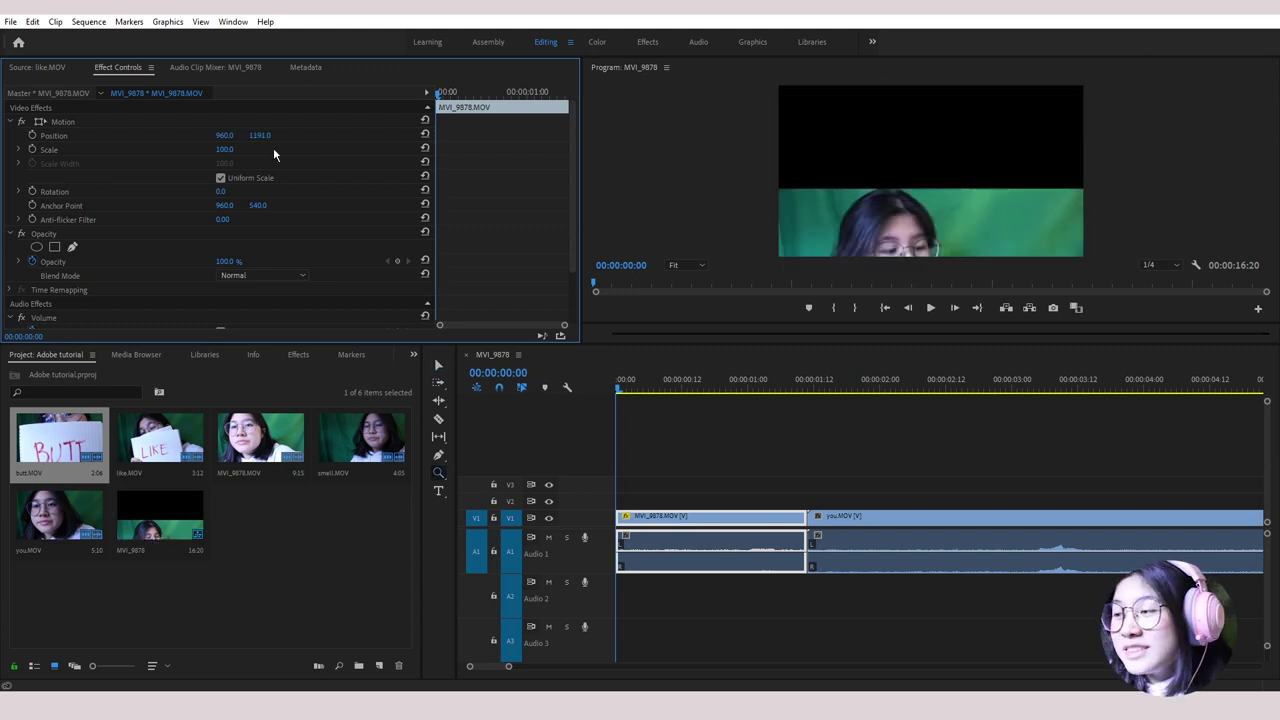
key(ctrl+z)
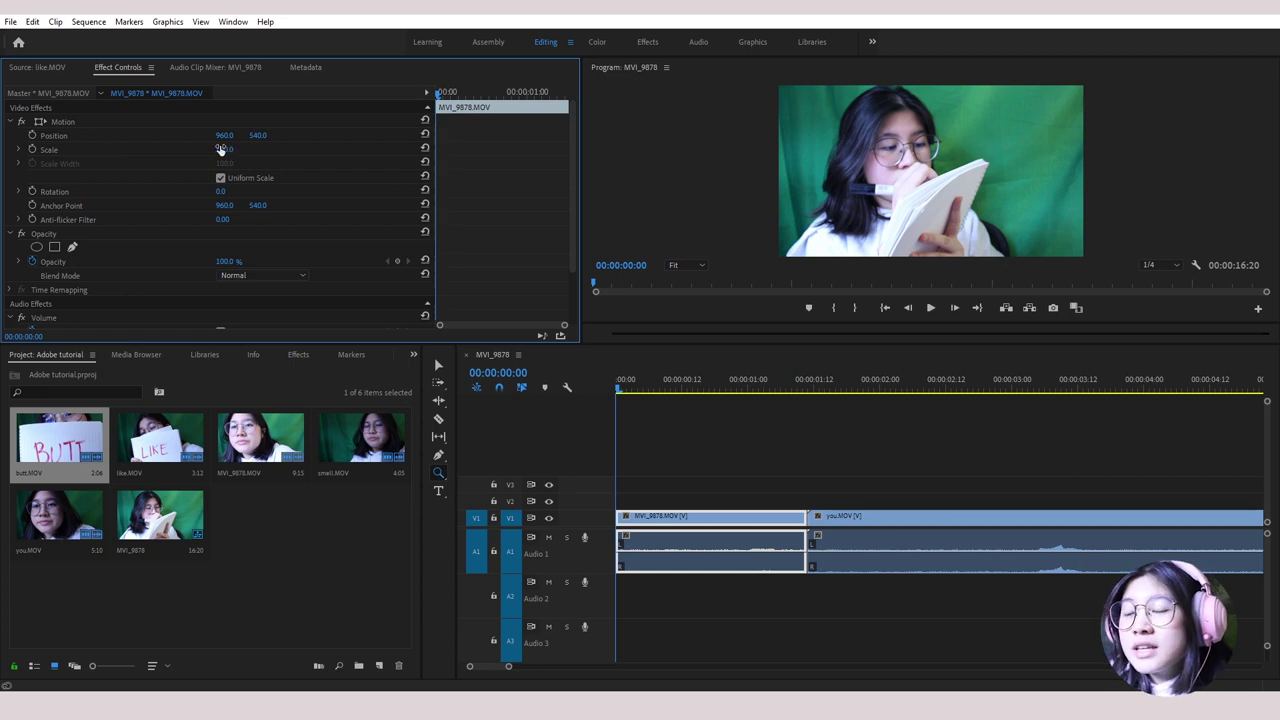
drag(224, 149, 342, 178)
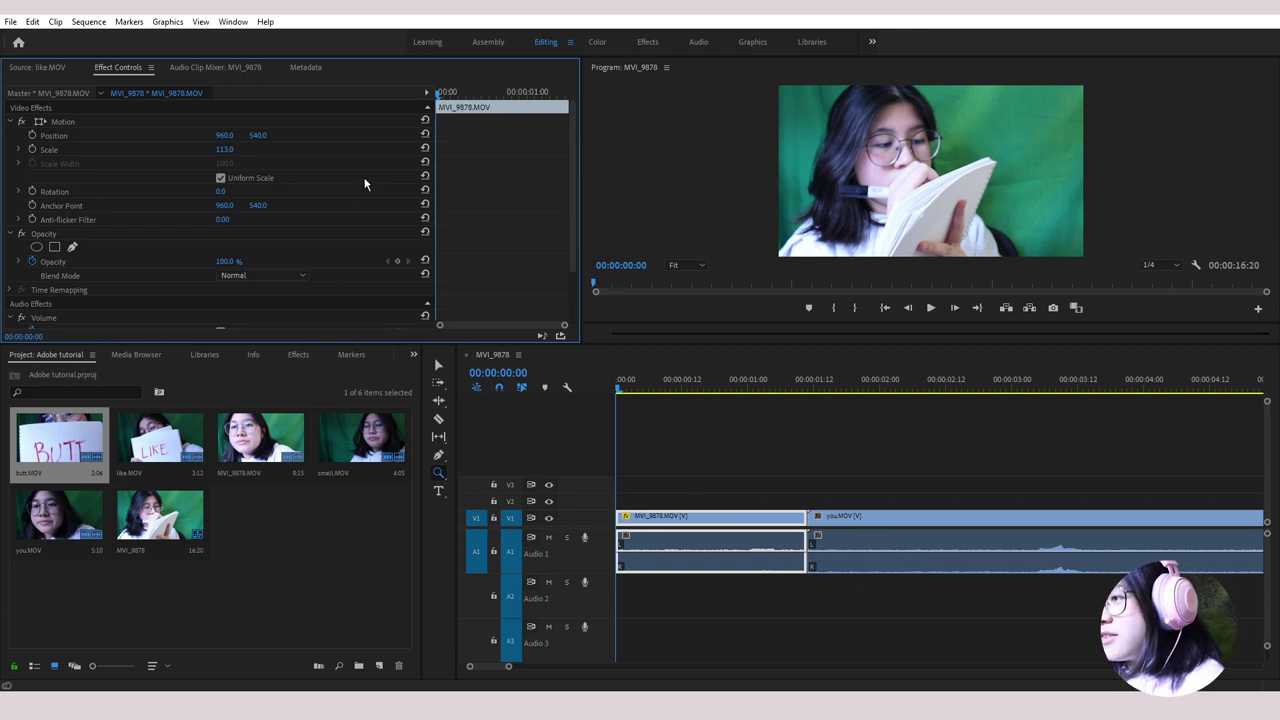
drag(250, 152, 237, 152)
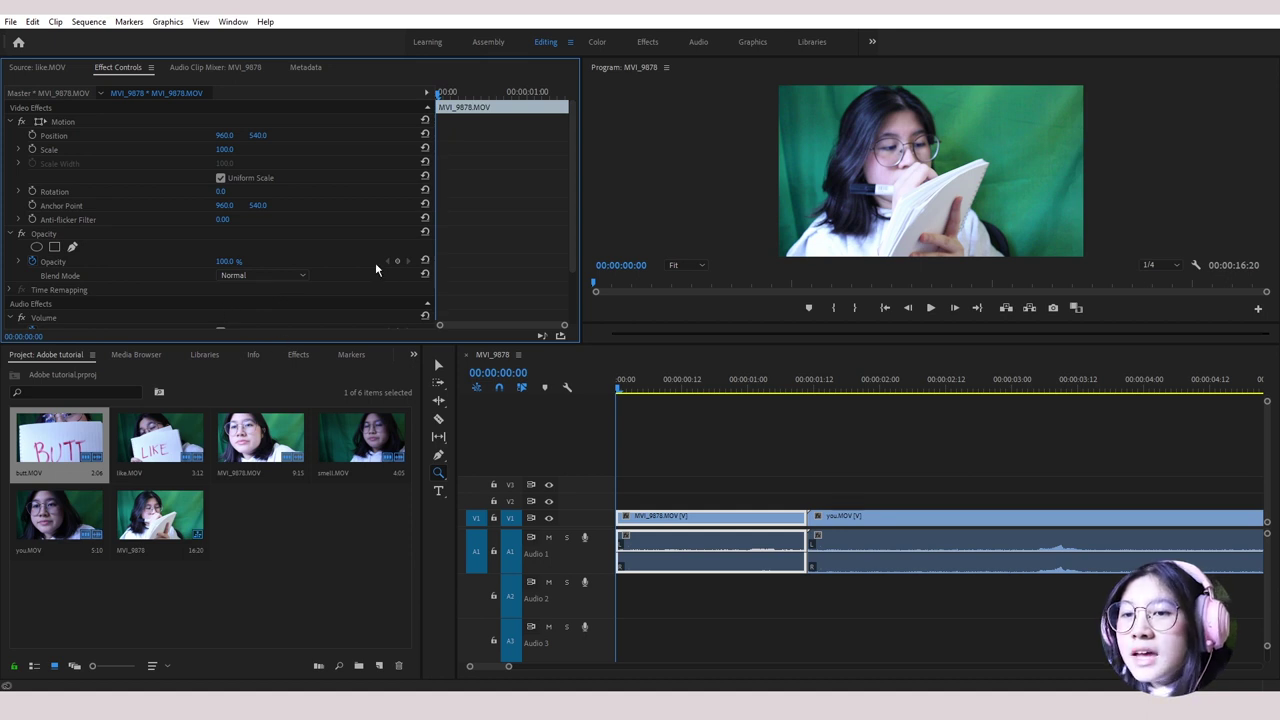
scroll(375, 262, down, 2)
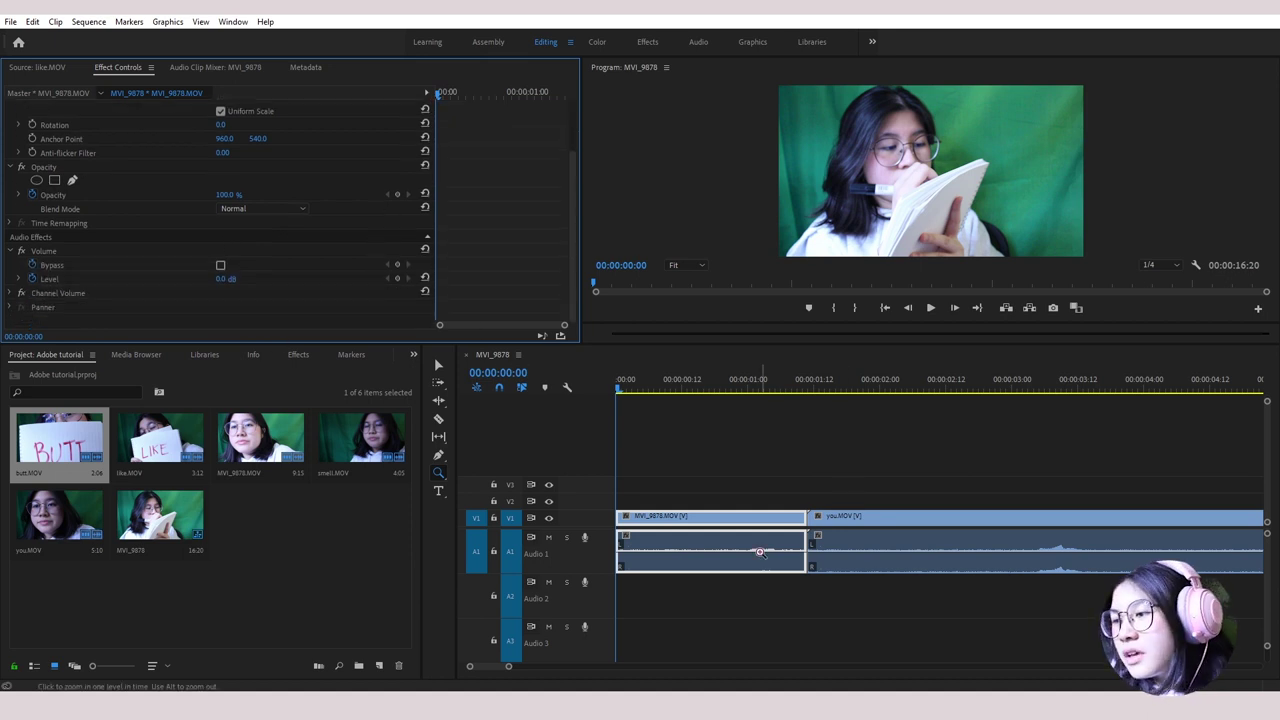
Step: Scrub the MVI_9878 Volume Level up and down, then enter 0 dB
click(437, 366)
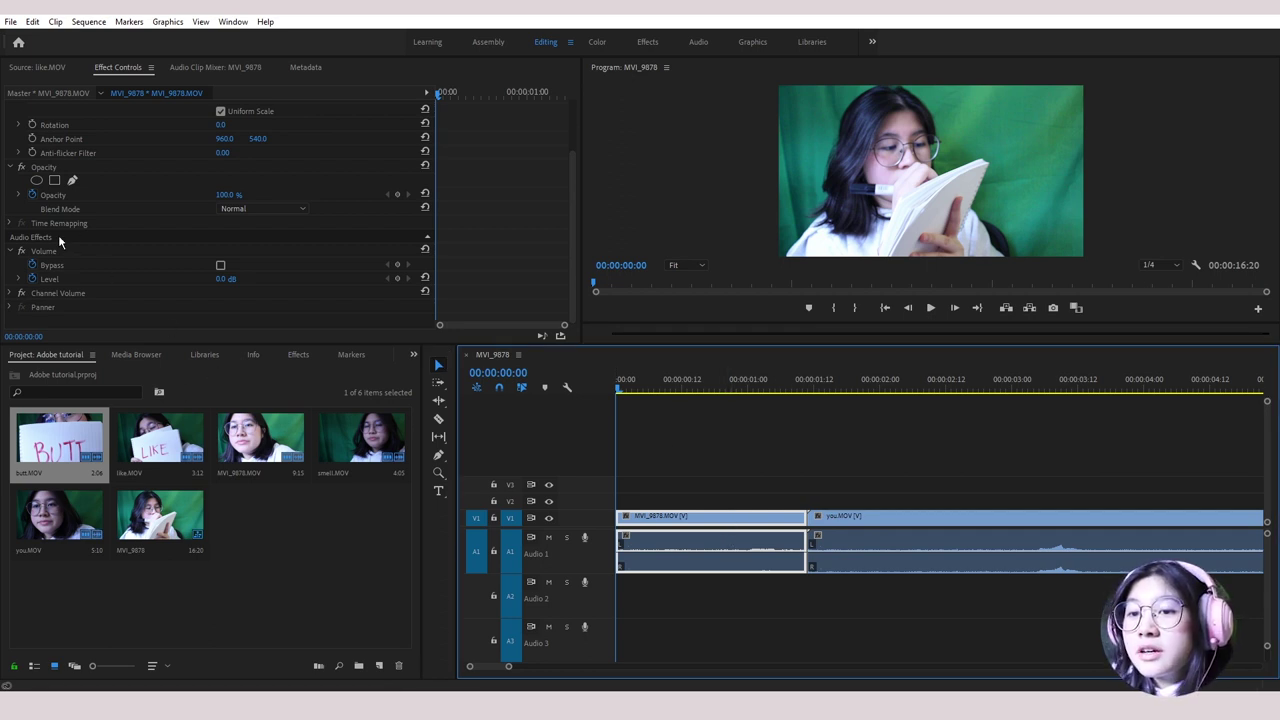
click(224, 282)
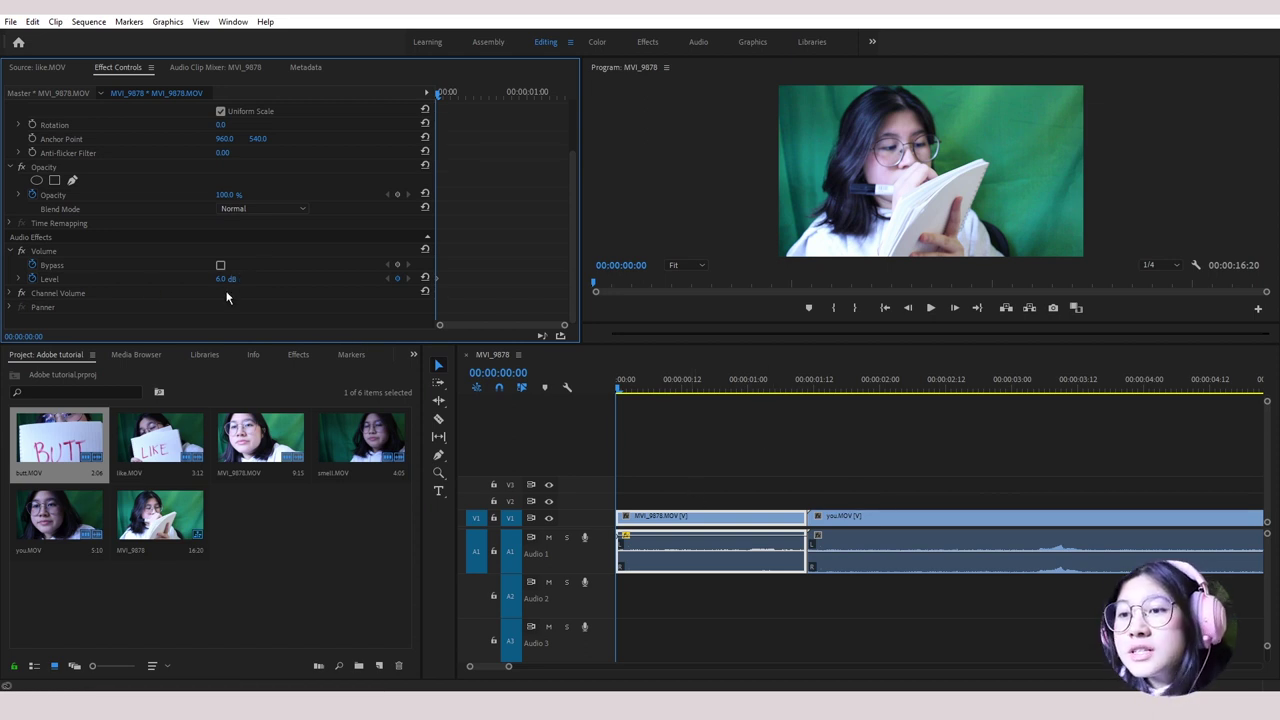
drag(224, 279, 120, 280)
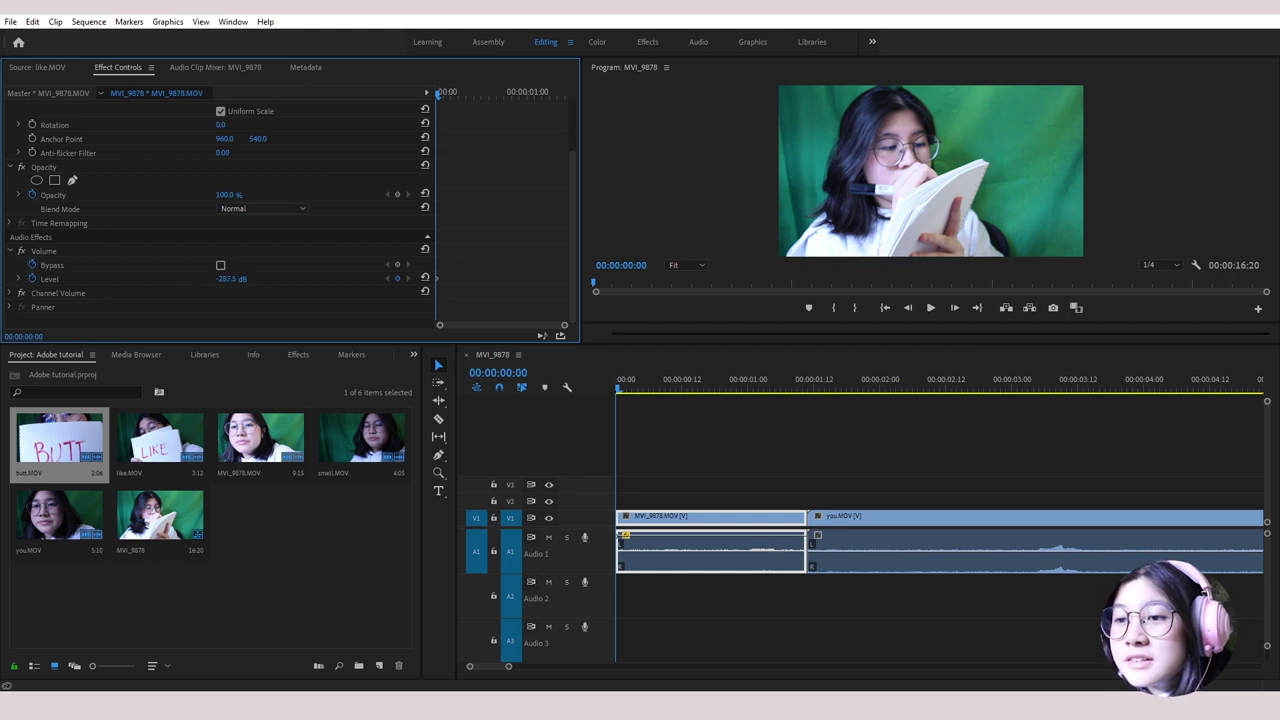
drag(224, 279, 280, 279)
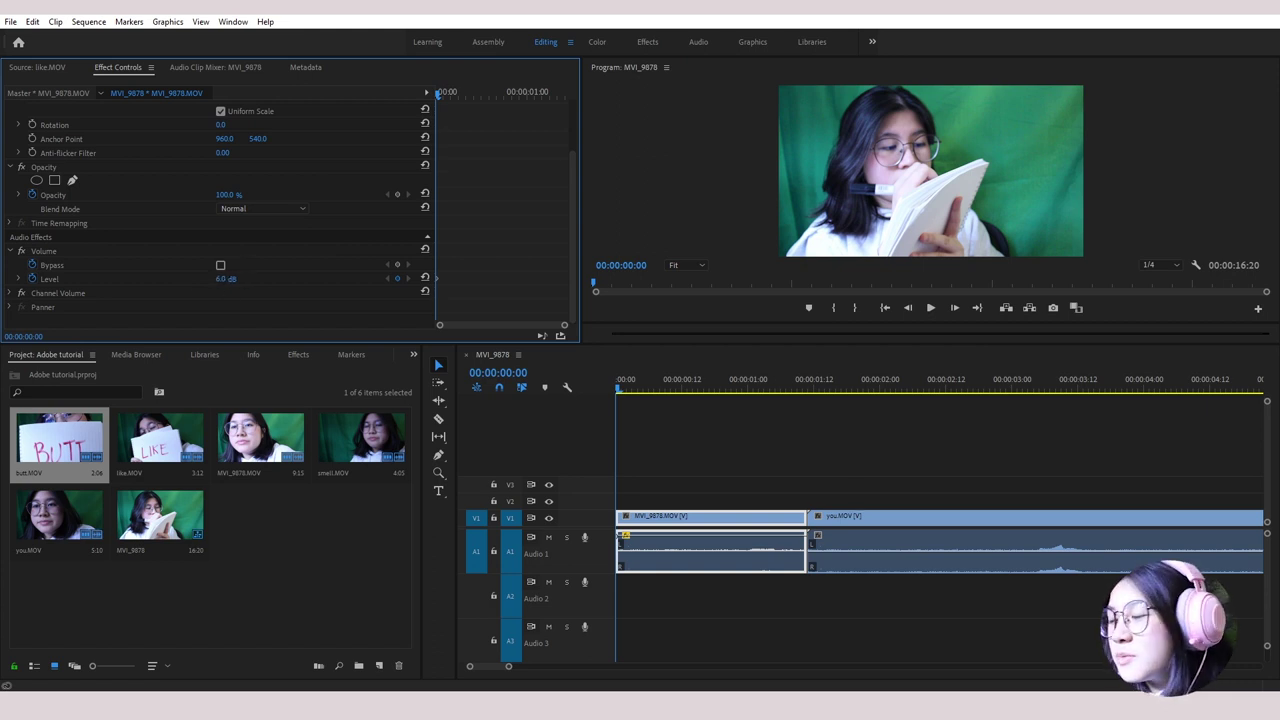
mouse_move(229, 279)
mouse_down()
mouse_move(260, 279)
mouse_move(234, 289)
mouse_up()
click(236, 280)
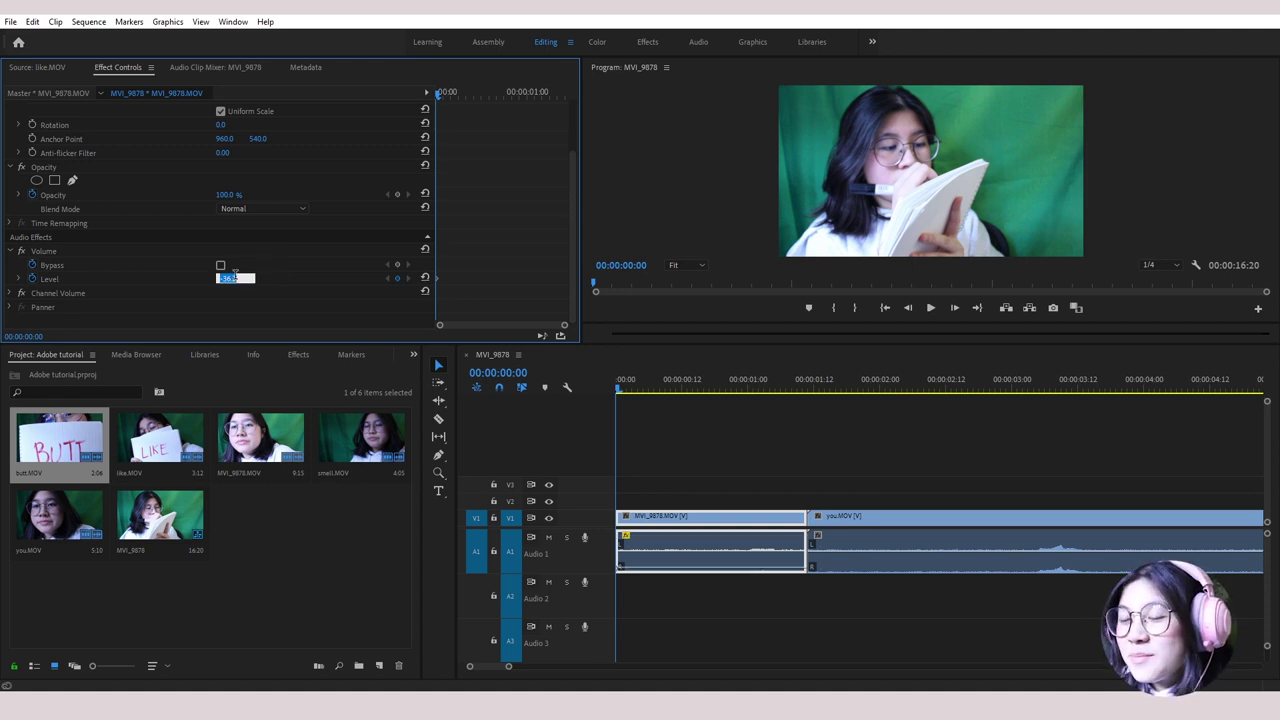
text(0)
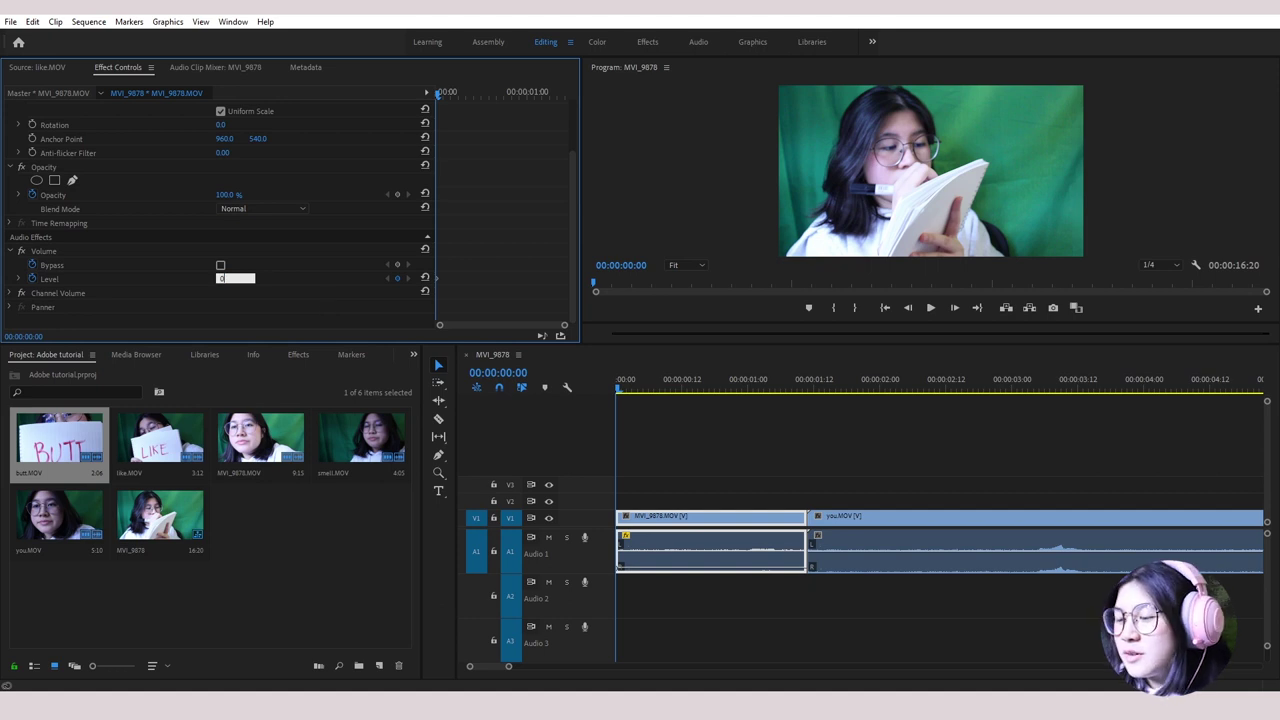
key(Return)
Step: Set the Volume Level to 6.0 dB and play the sequence start to hear it
click(234, 278)
text(6)
key(Return)
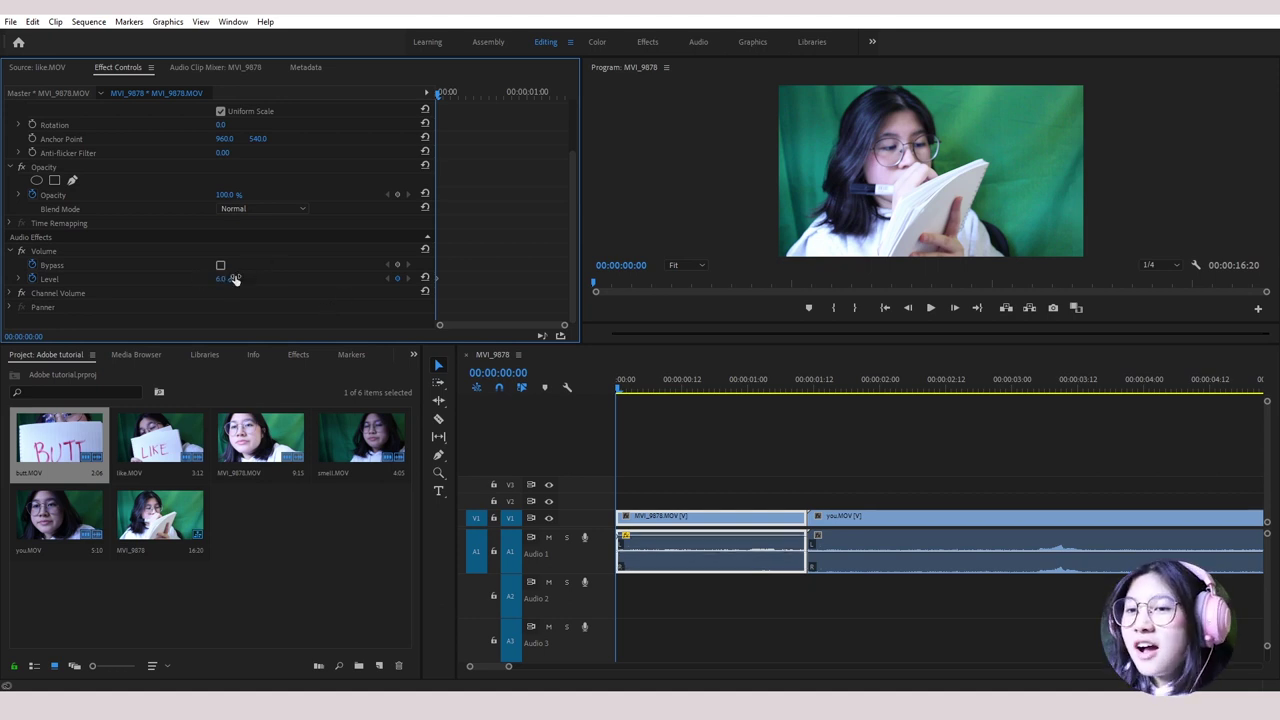
click(930, 308)
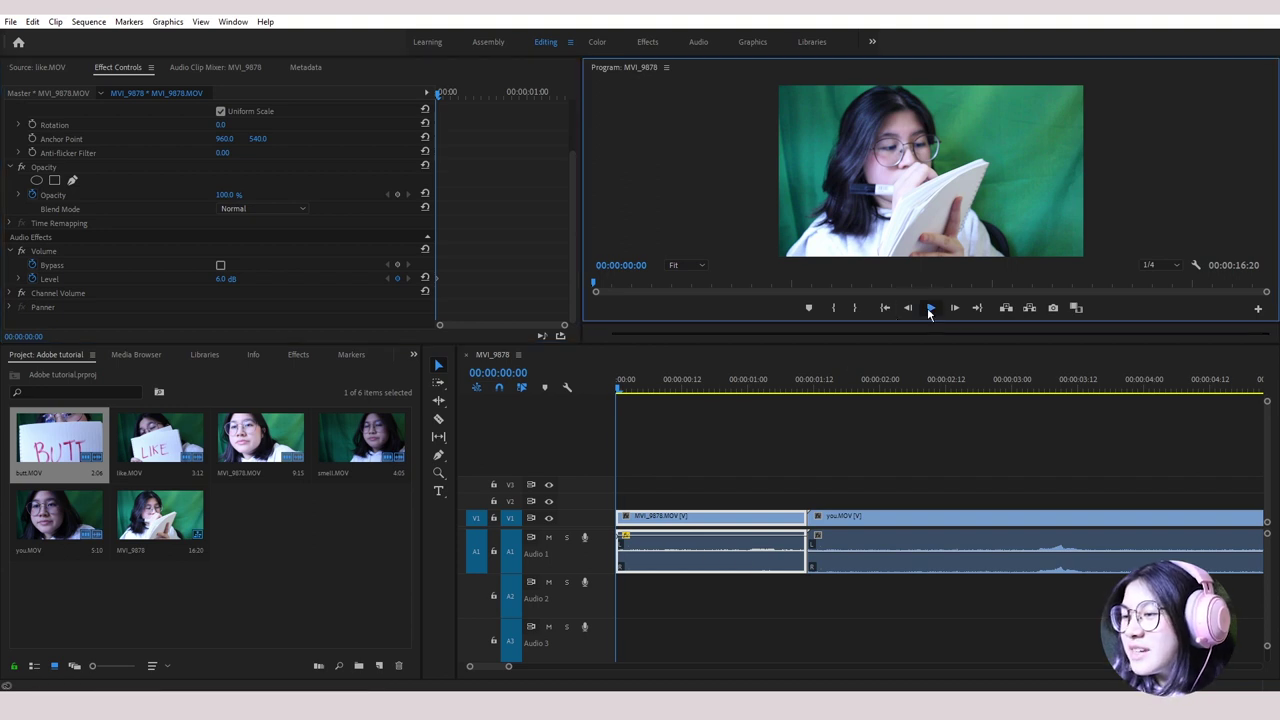
click(930, 308)
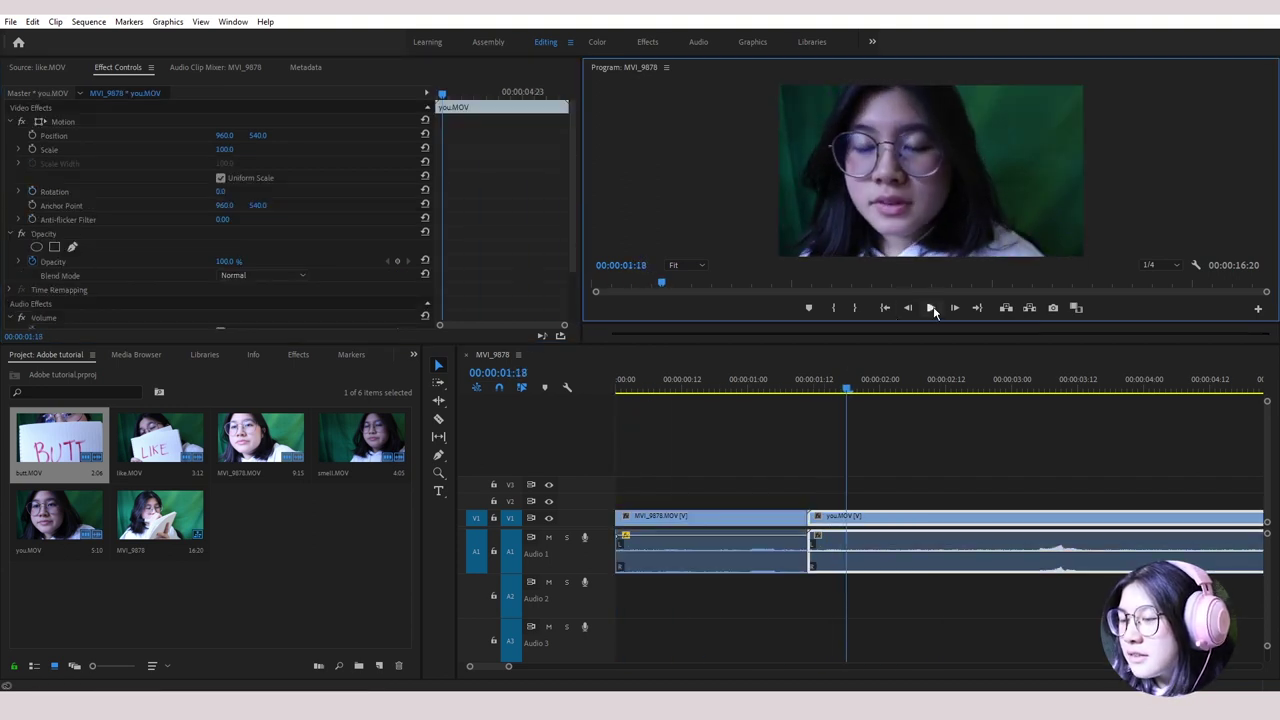
Step: Zoom the timeline in and drag the A1 volume line down and slightly back up
drag(509, 670, 505, 670)
click(702, 399)
drag(702, 399, 633, 399)
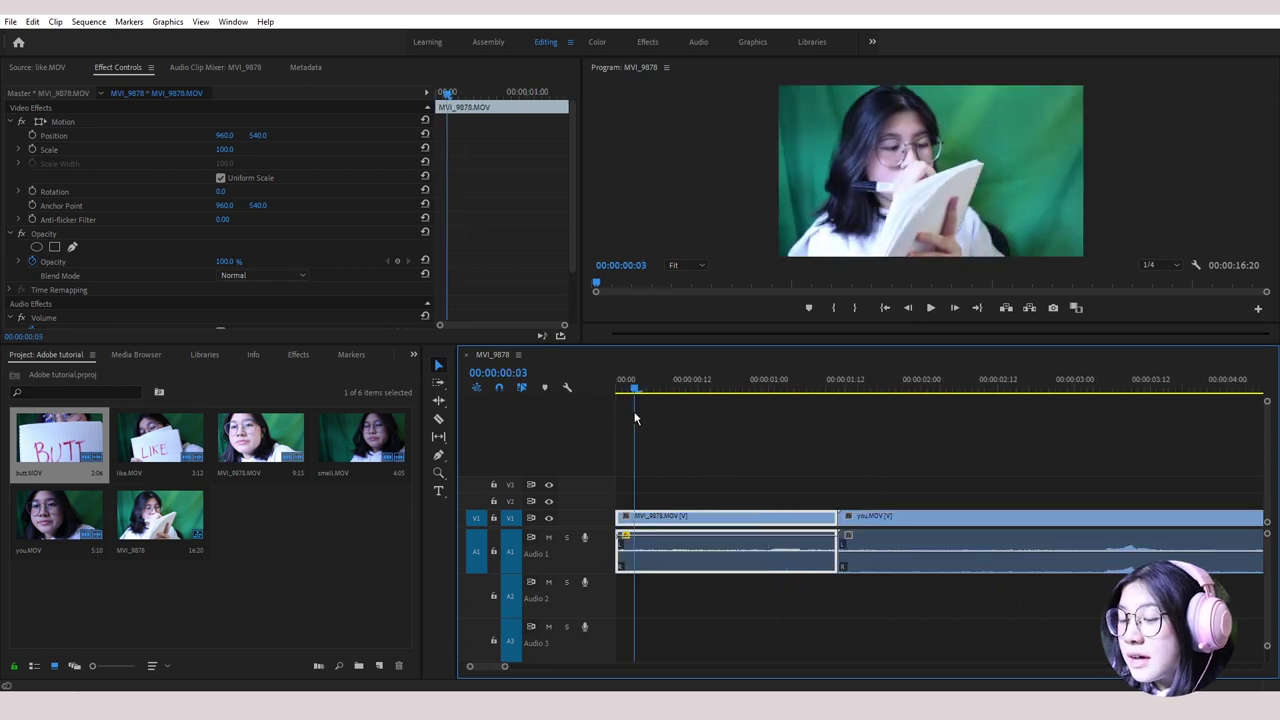
drag(507, 668, 485, 668)
drag(676, 543, 677, 553)
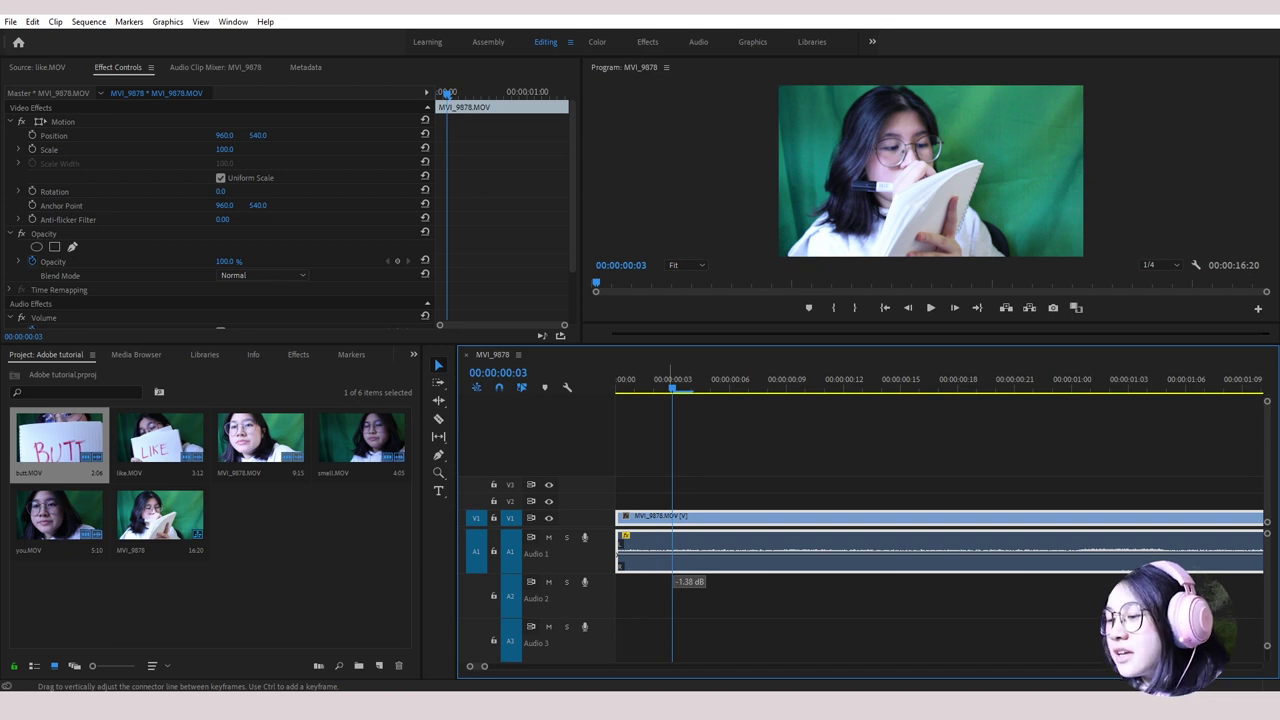
drag(677, 553, 677, 551)
scroll(305, 252, down, 2)
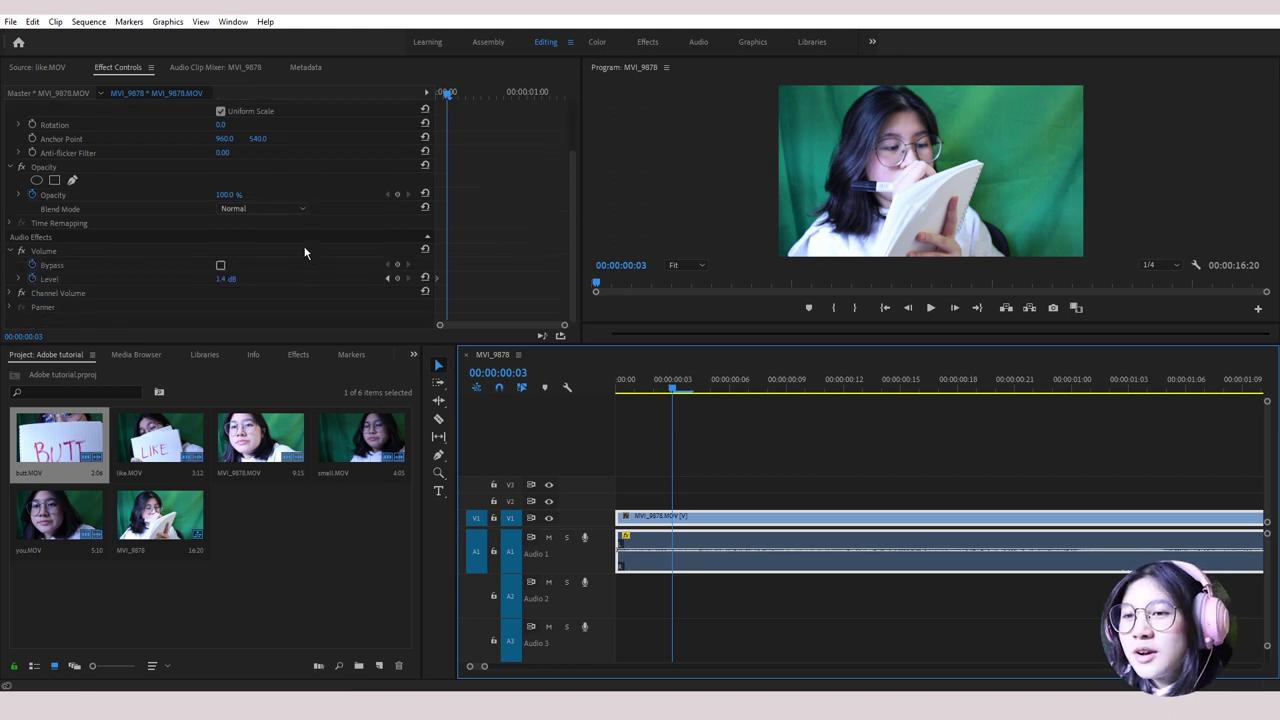
Step: Re-enter the MVI_9878 Volume Level as 6.0 dB in Effect Controls
click(223, 279)
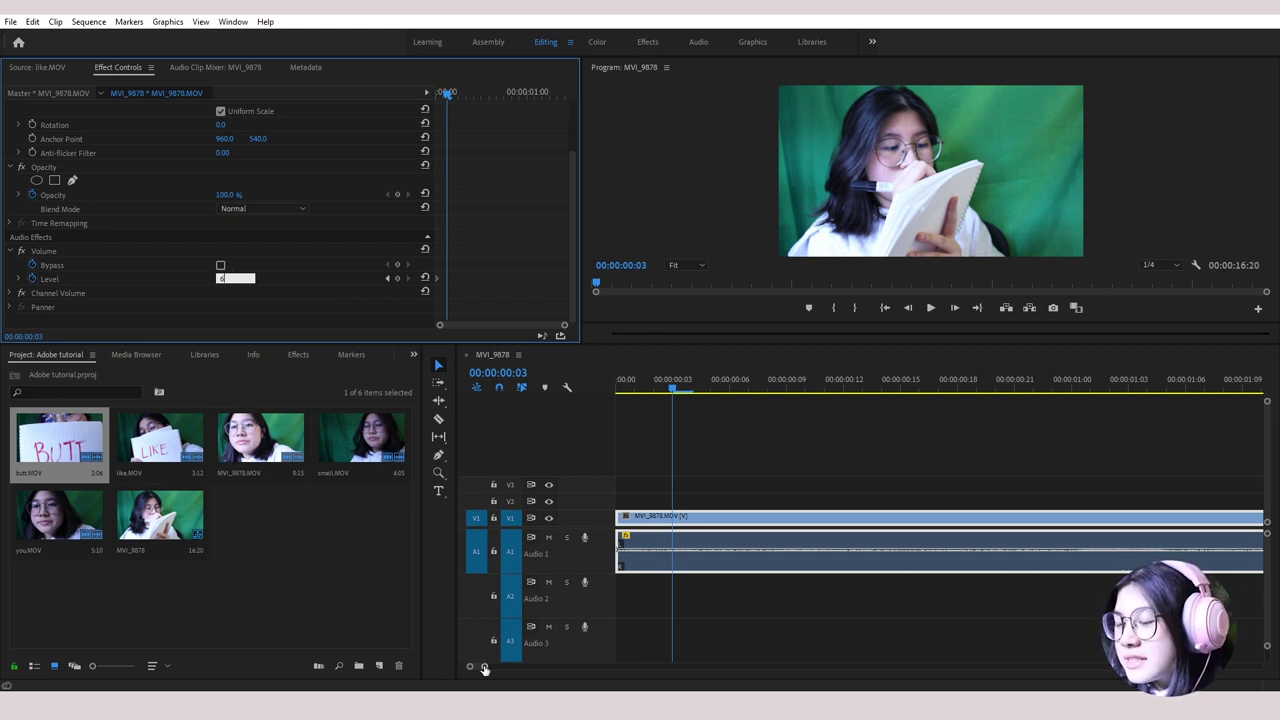
mouse_move(484, 668)
mouse_down()
mouse_move(560, 666)
mouse_move(484, 668)
mouse_up()
click(612, 394)
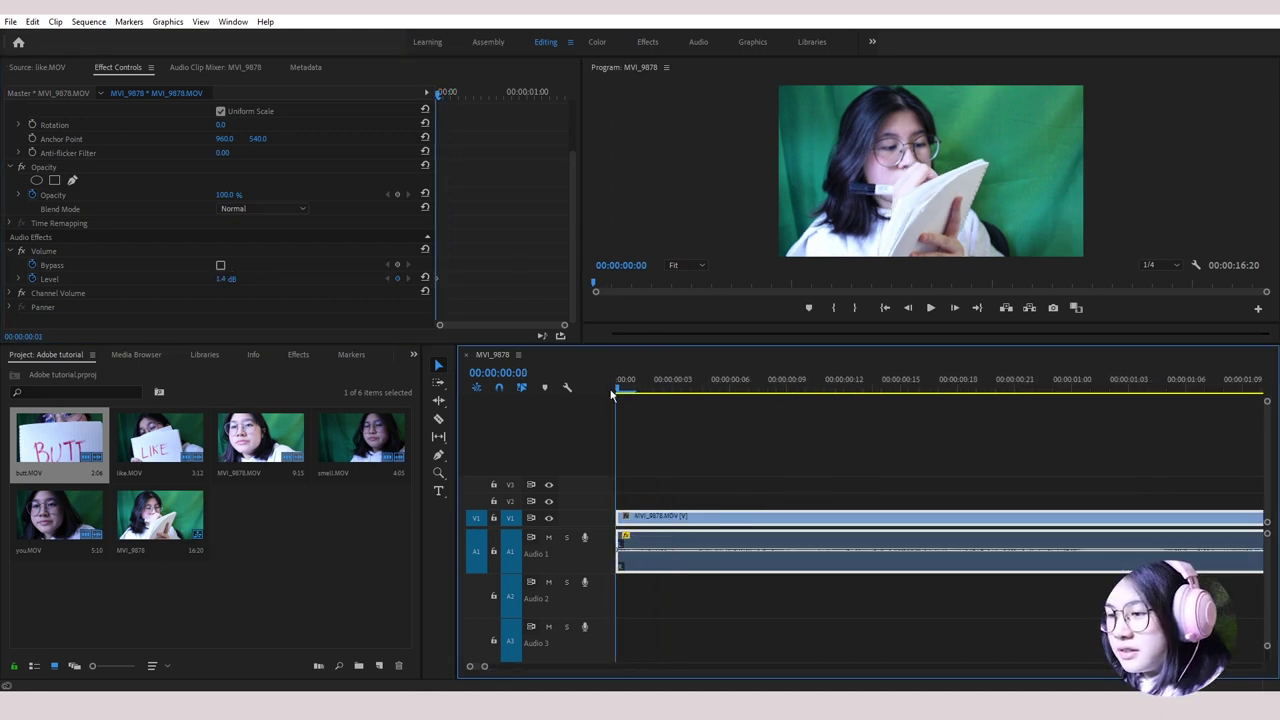
click(224, 279)
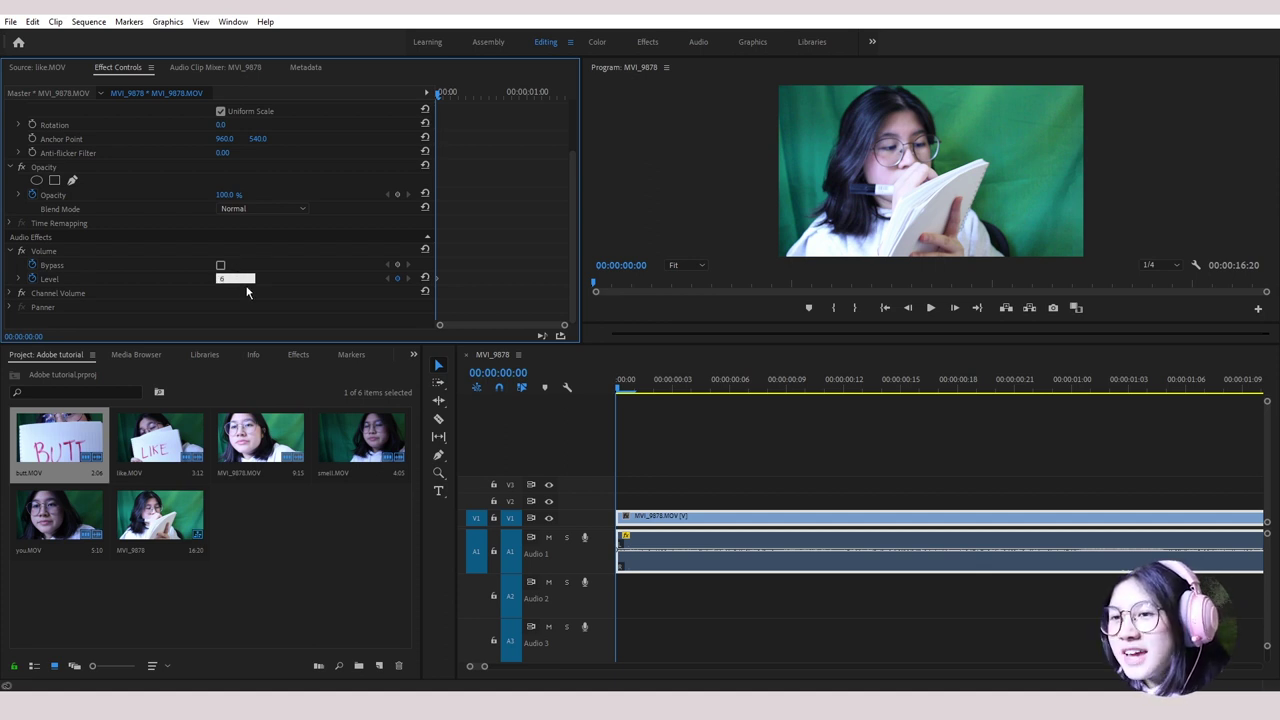
key(Return)
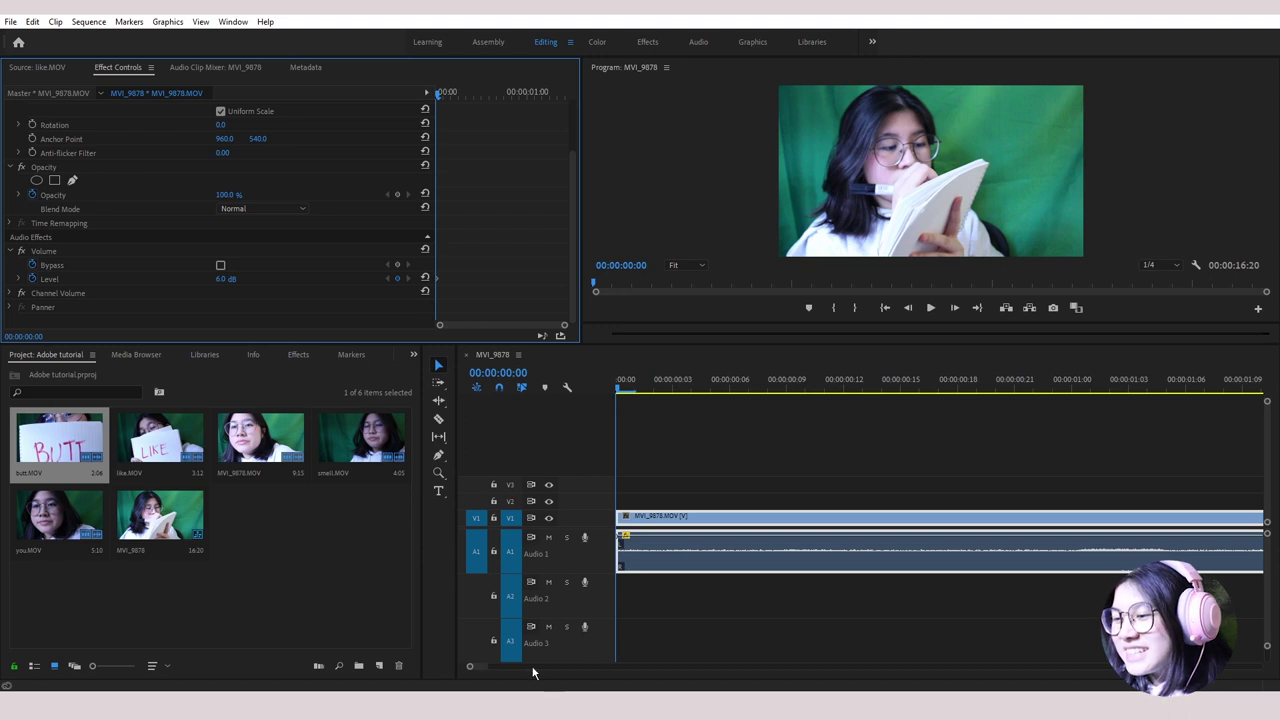
Step: Shorten the you, smell, like and butt clips and close the gaps, then select the second clip
scroll(563, 671, down, 5)
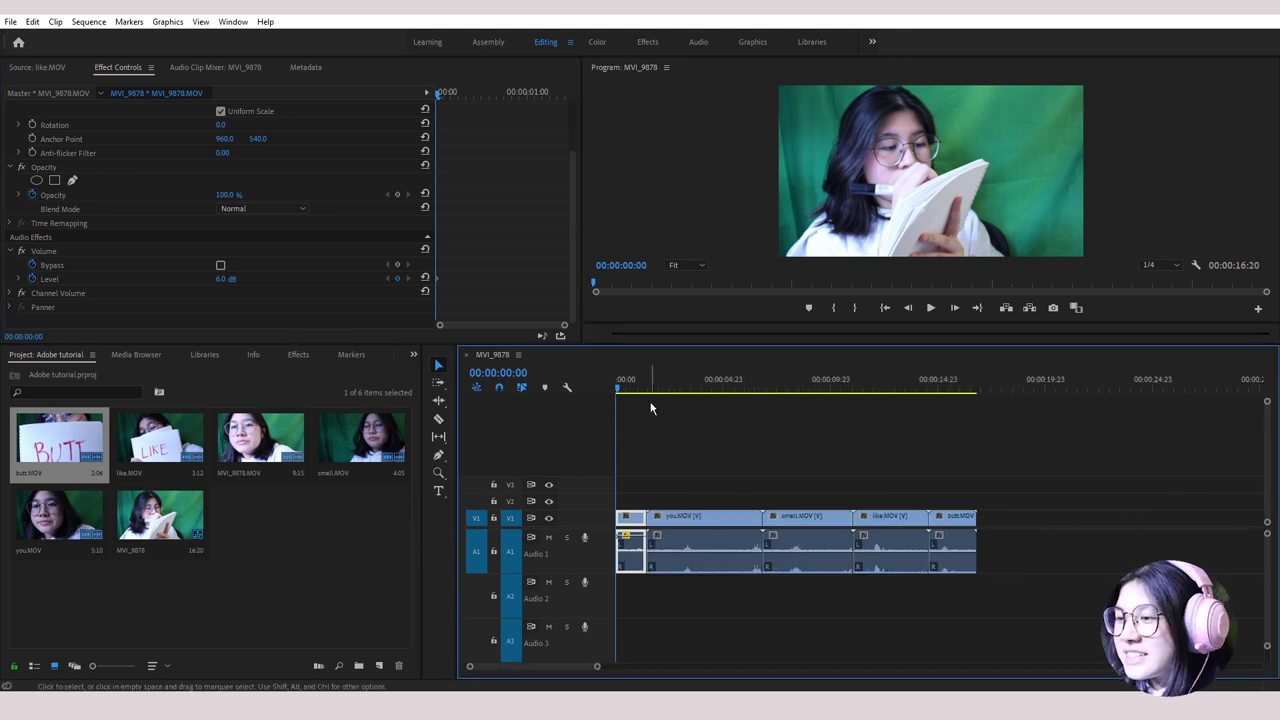
drag(650, 408, 677, 437)
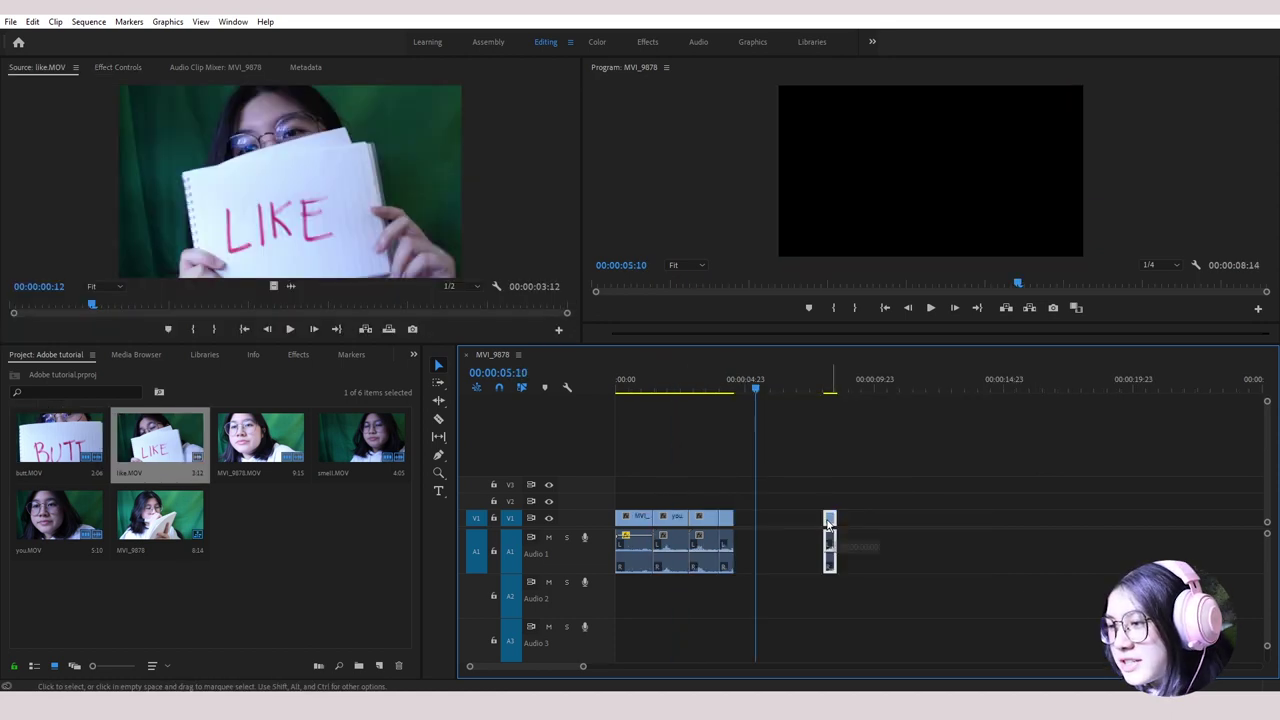
drag(829, 522, 752, 522)
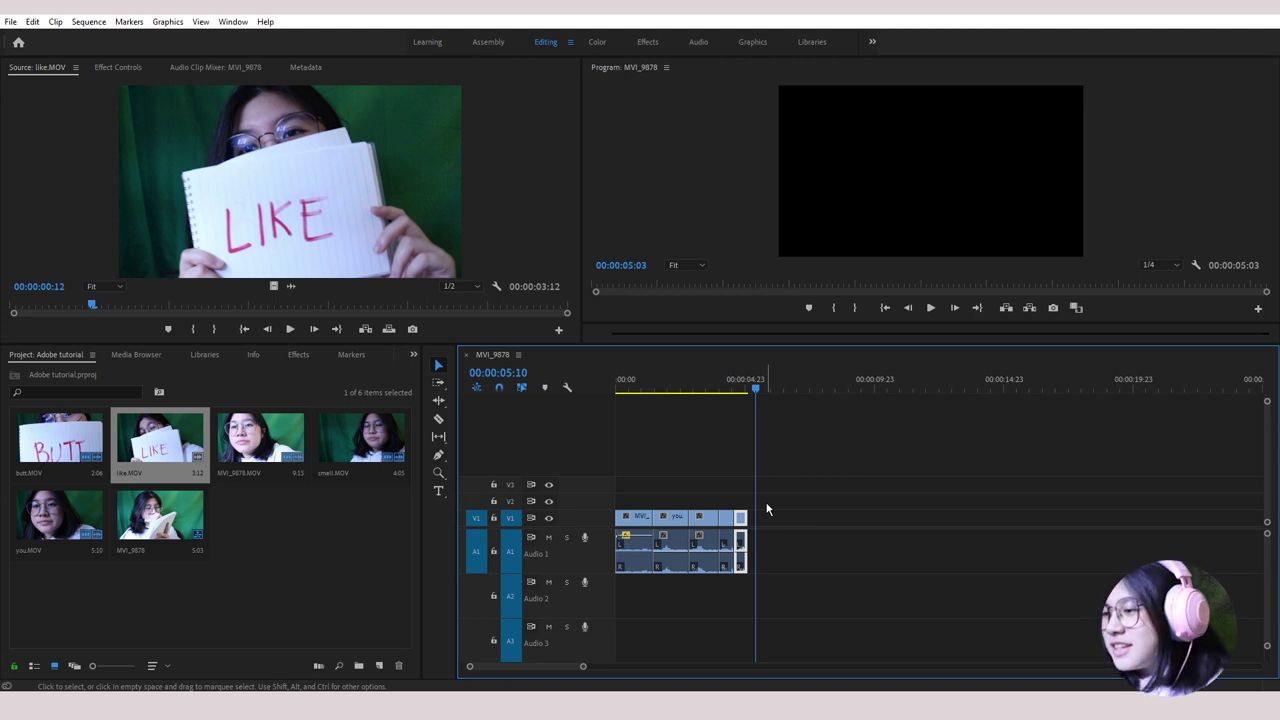
drag(582, 666, 629, 667)
drag(691, 380, 625, 385)
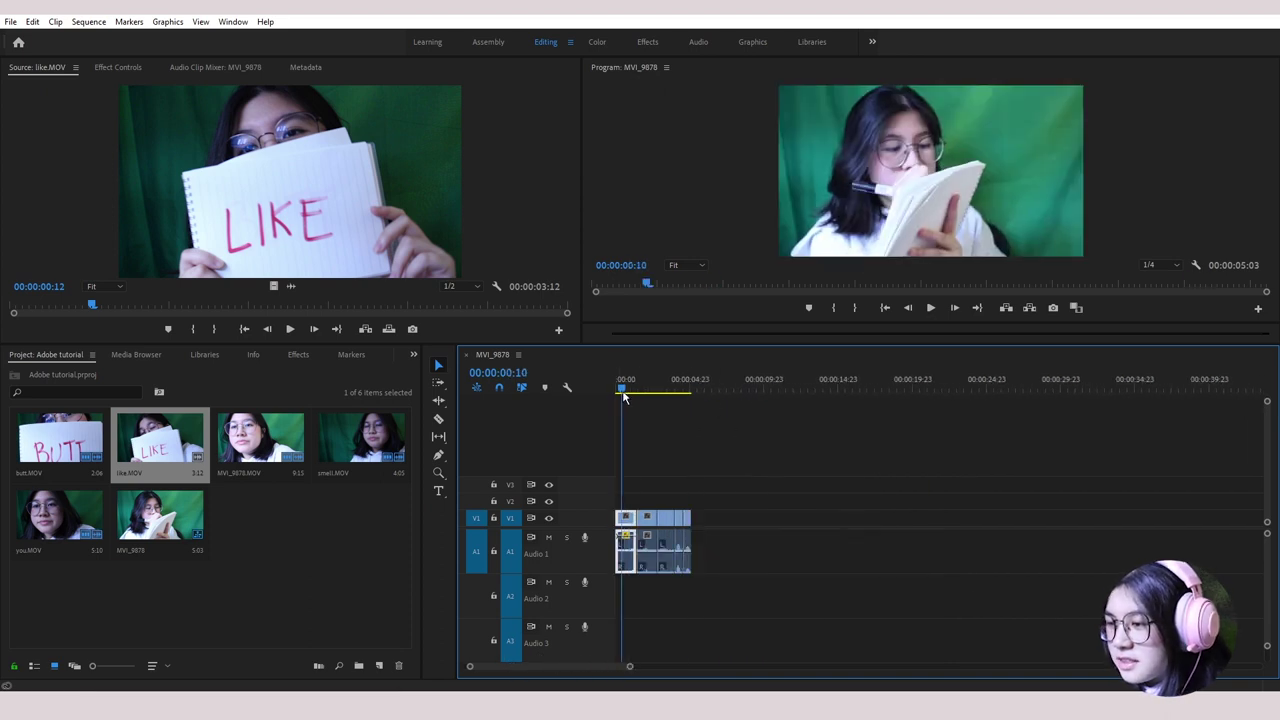
click(646, 545)
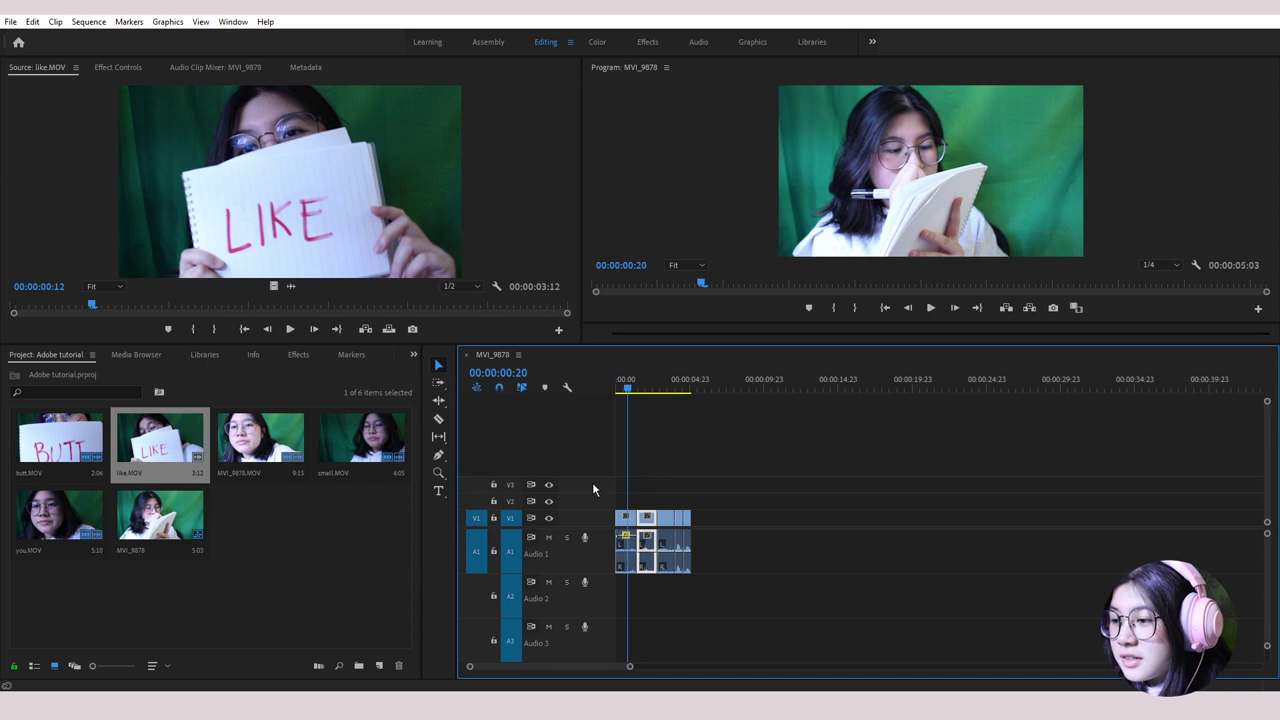
Step: Set the you clip's Volume Level to 6.0 dB
click(118, 67)
click(232, 278)
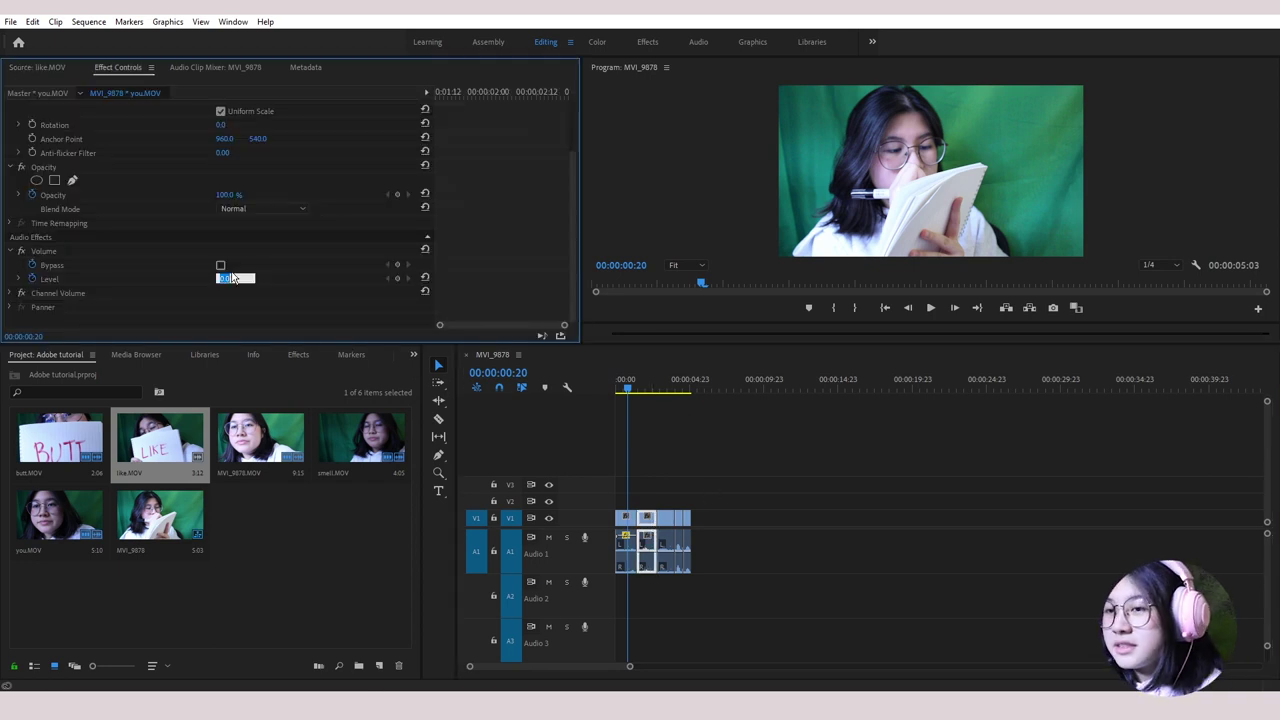
text(6)
key(Return)
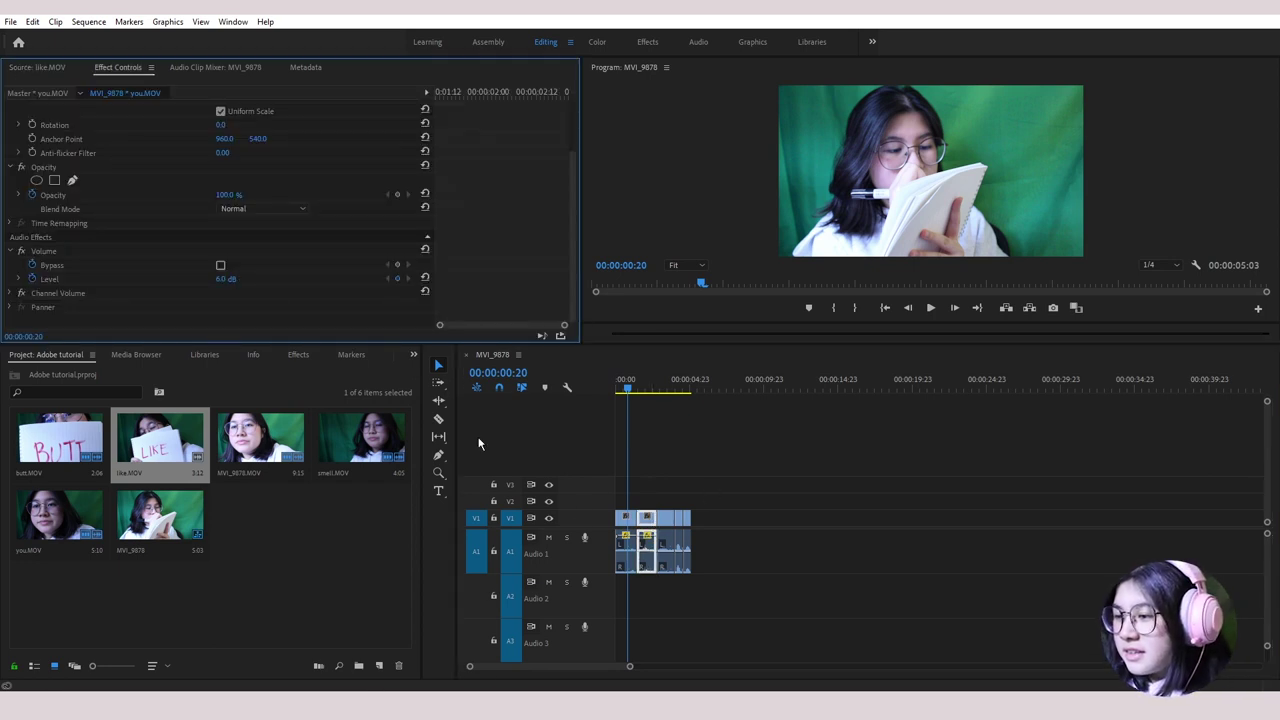
Step: Set the like.MOV and butt.MOV Volume Levels to 6 dB each
click(478, 443)
click(681, 520)
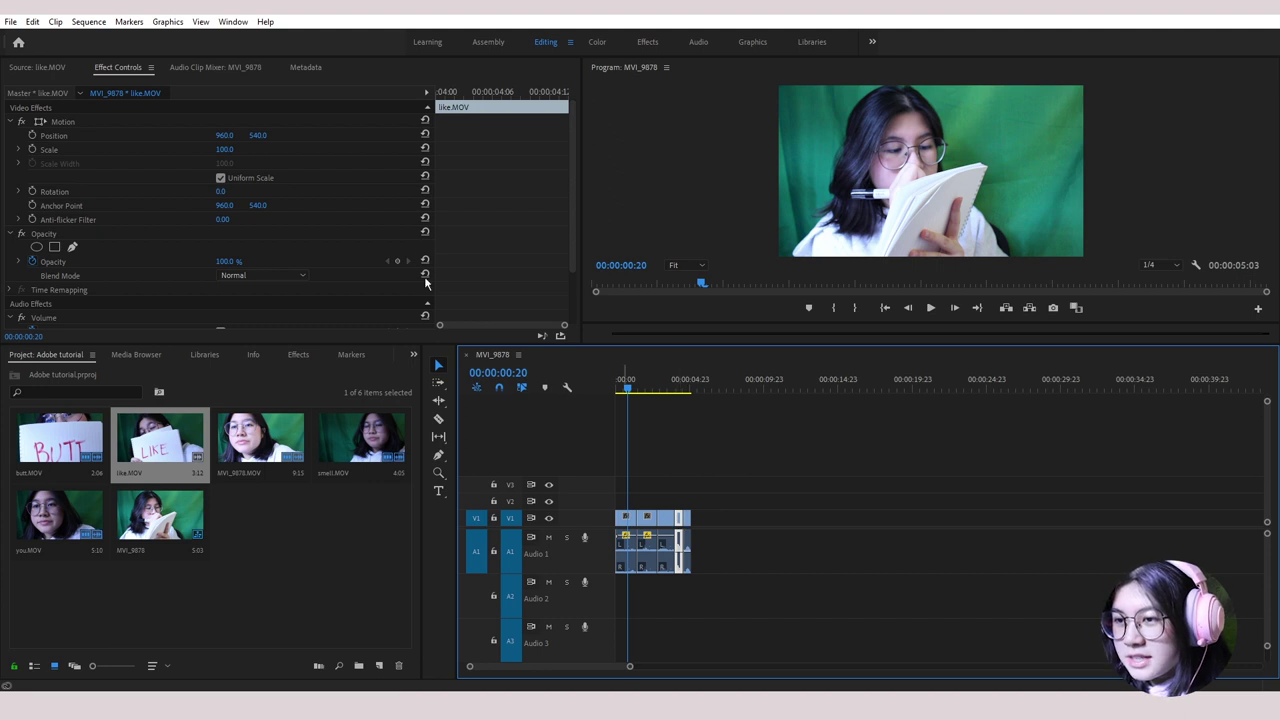
scroll(364, 268, down, 3)
click(226, 277)
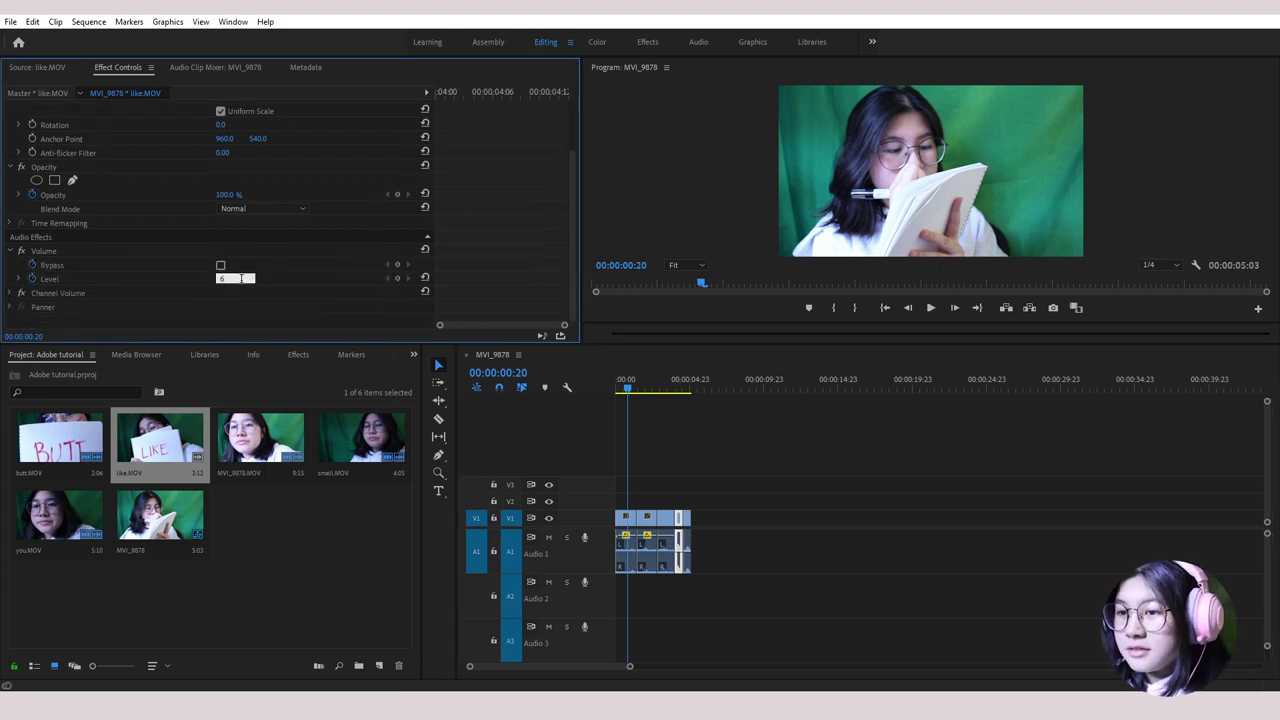
text(6)
key(Return)
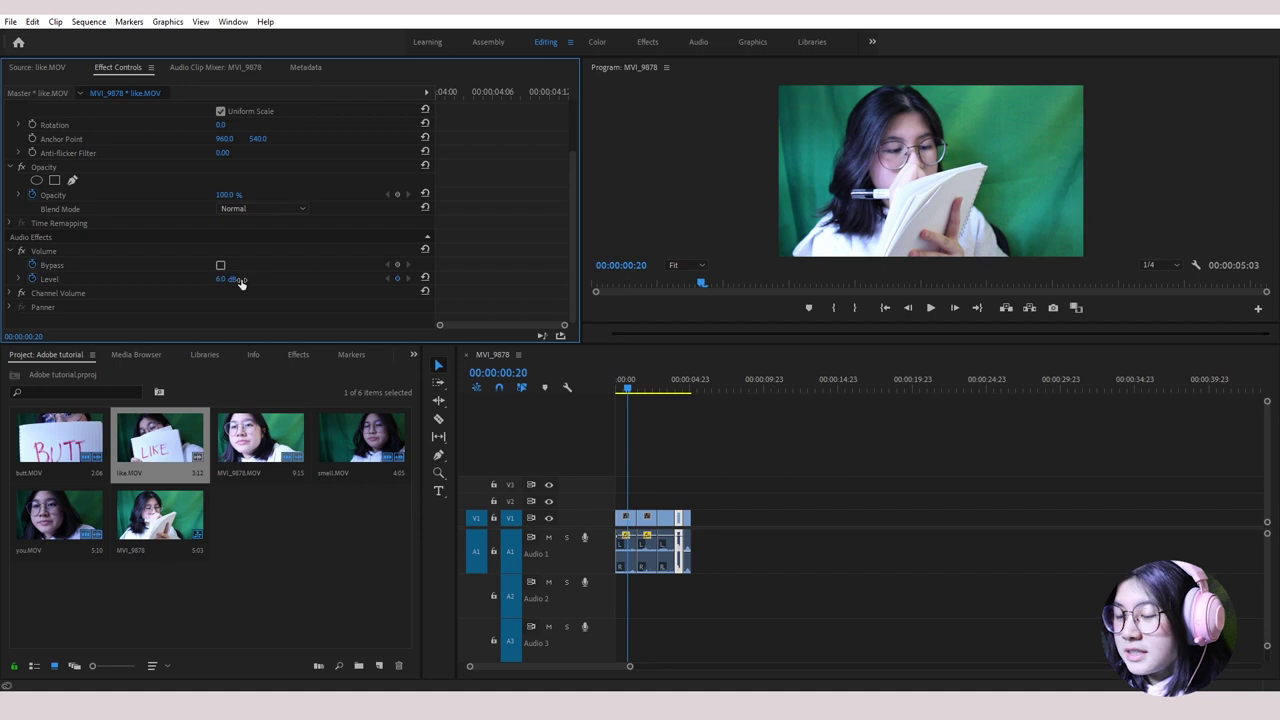
click(687, 520)
scroll(277, 281, down, 3)
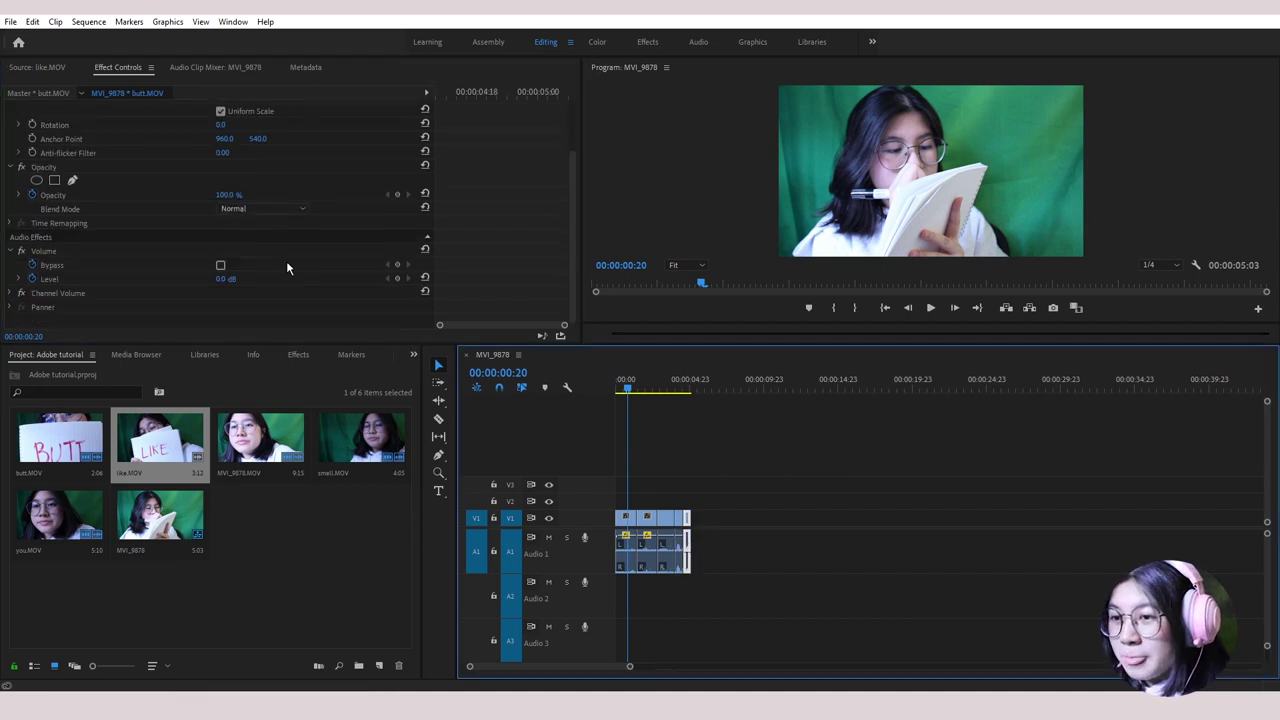
click(223, 279)
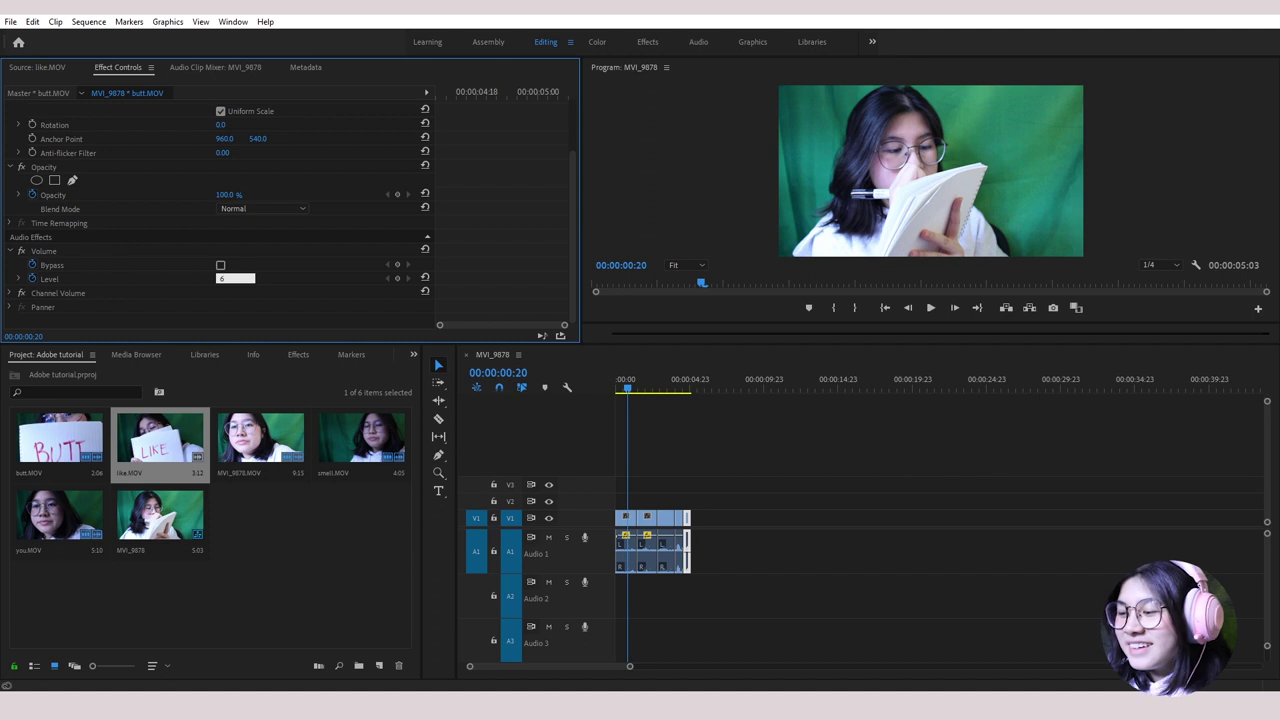
key(Return)
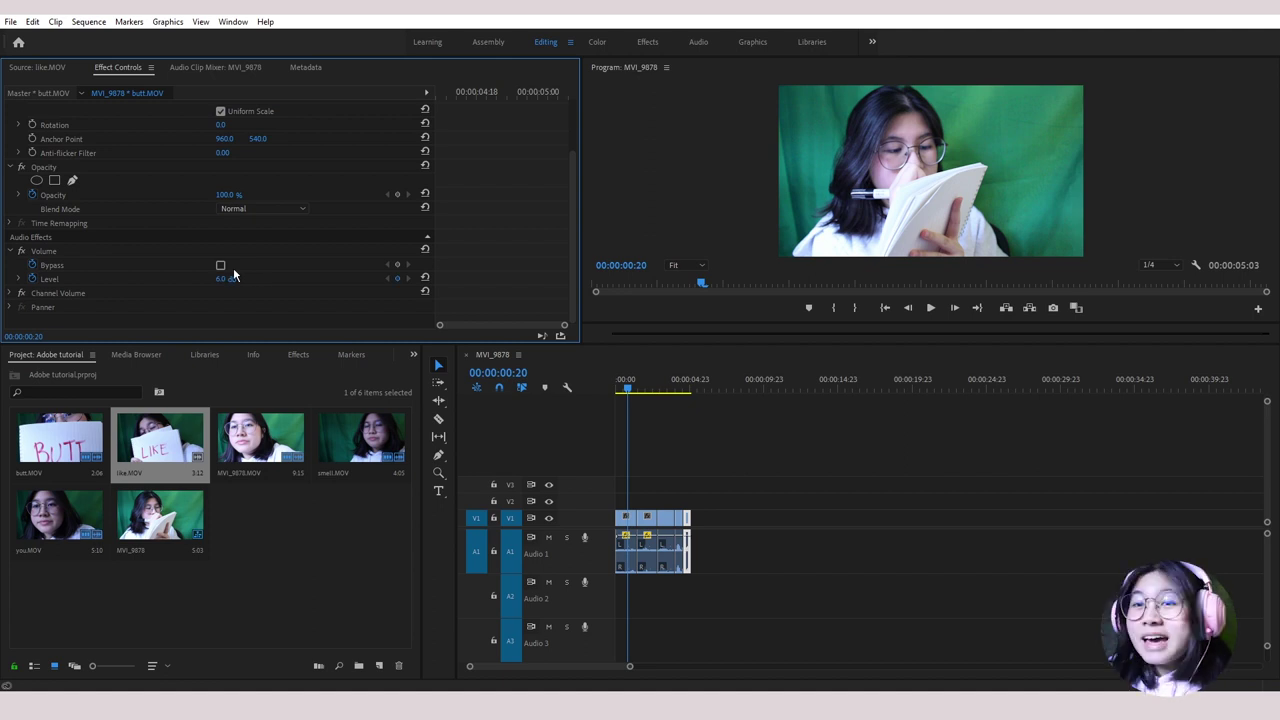
Step: Play the sequence from the start and scrub through the opening clips to check the audio
click(610, 387)
click(932, 309)
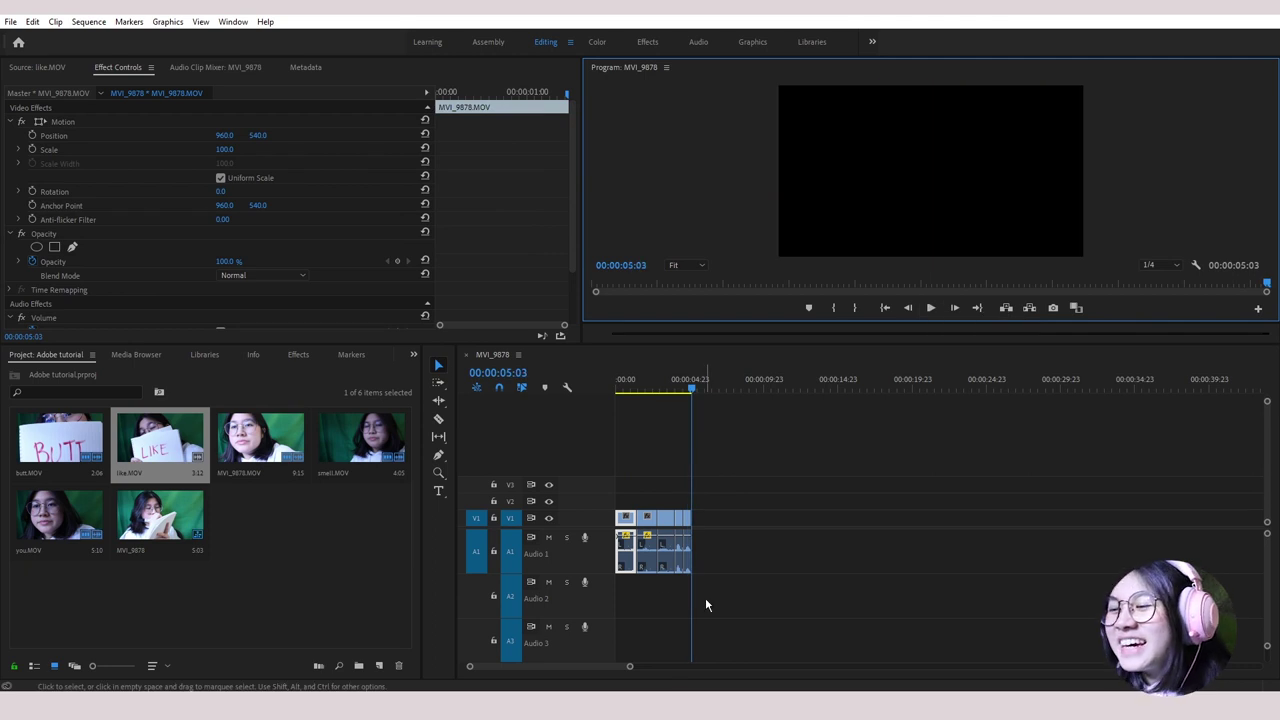
drag(630, 666, 536, 665)
click(871, 392)
drag(871, 397, 648, 455)
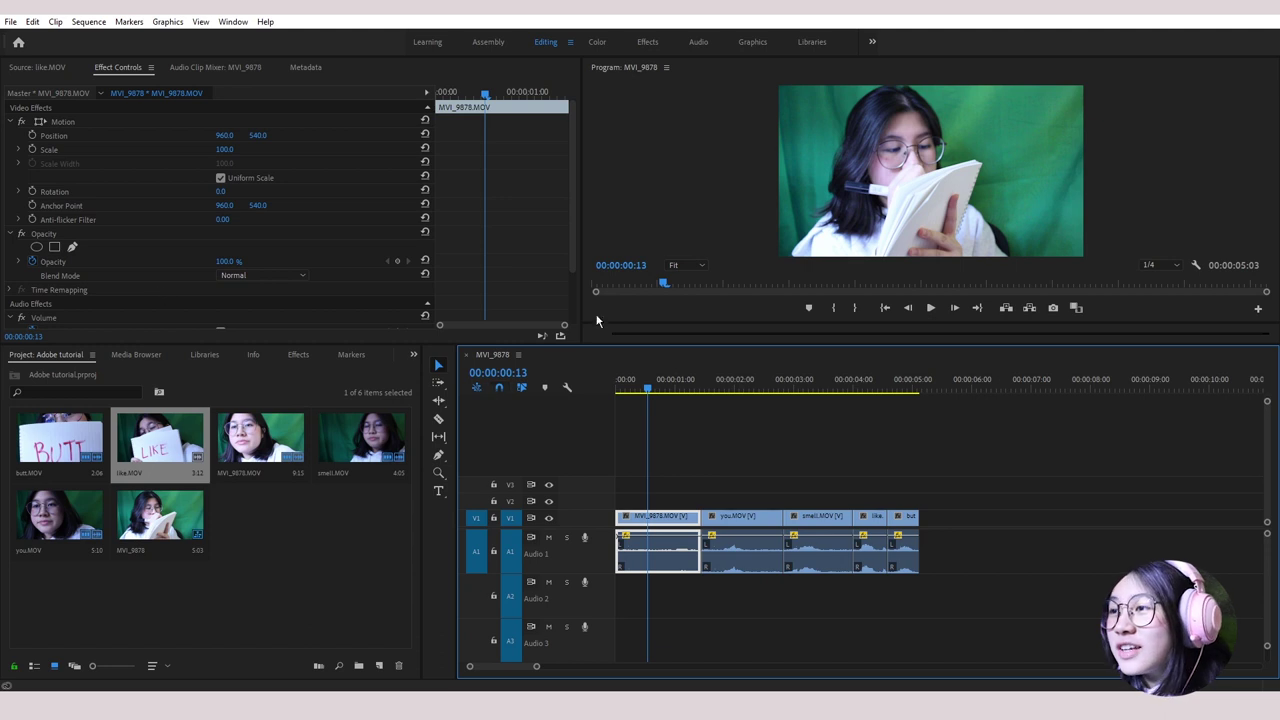
Step: Switch to the Color workspace with the MVI_9878 clip selected
click(597, 42)
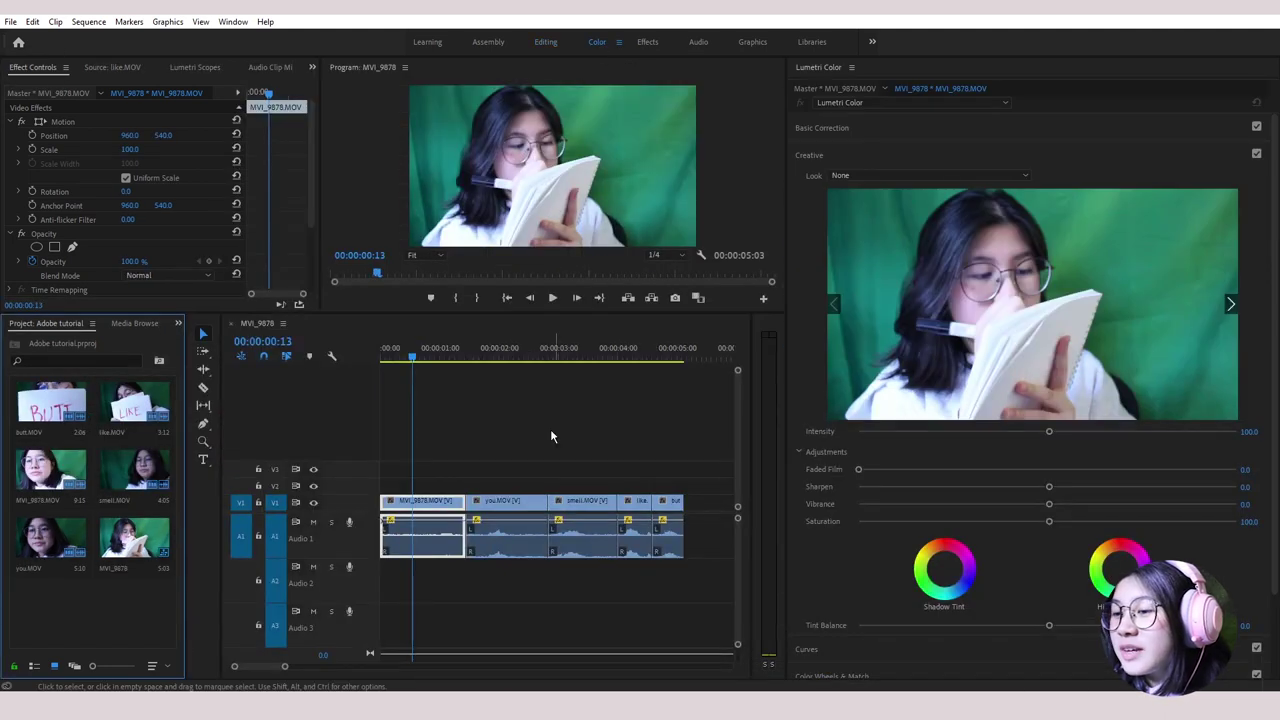
click(506, 459)
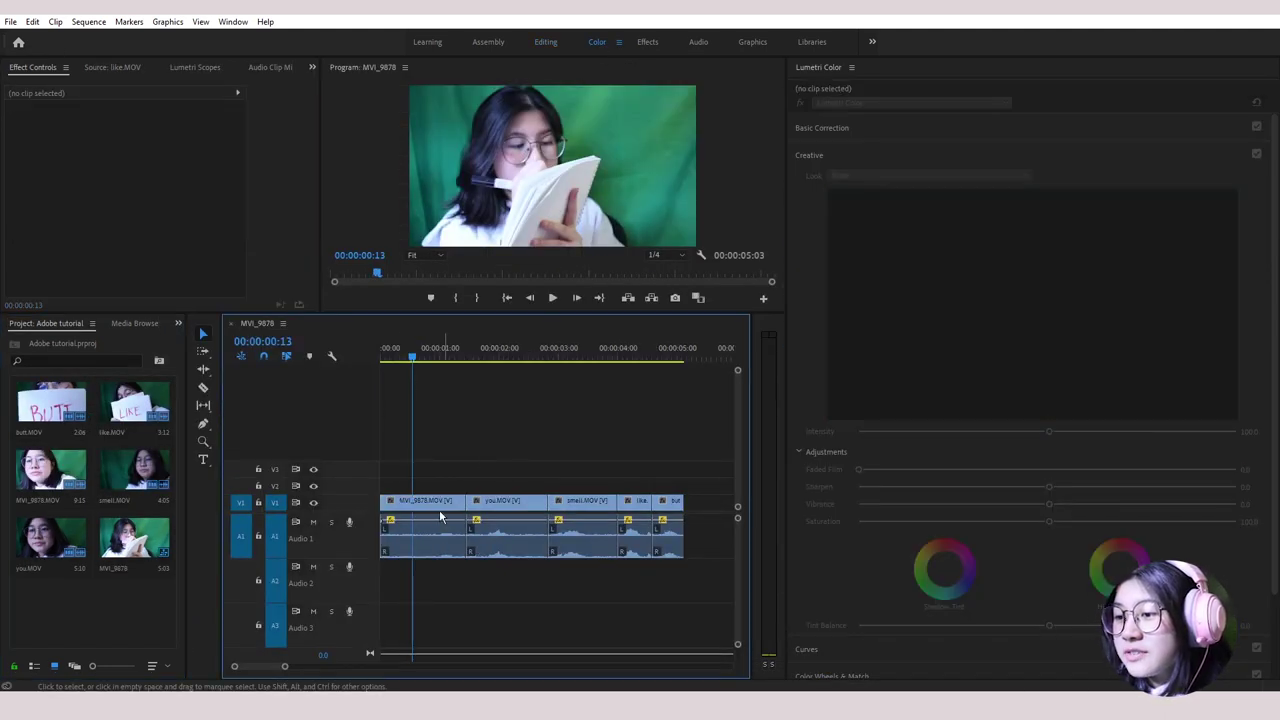
click(439, 505)
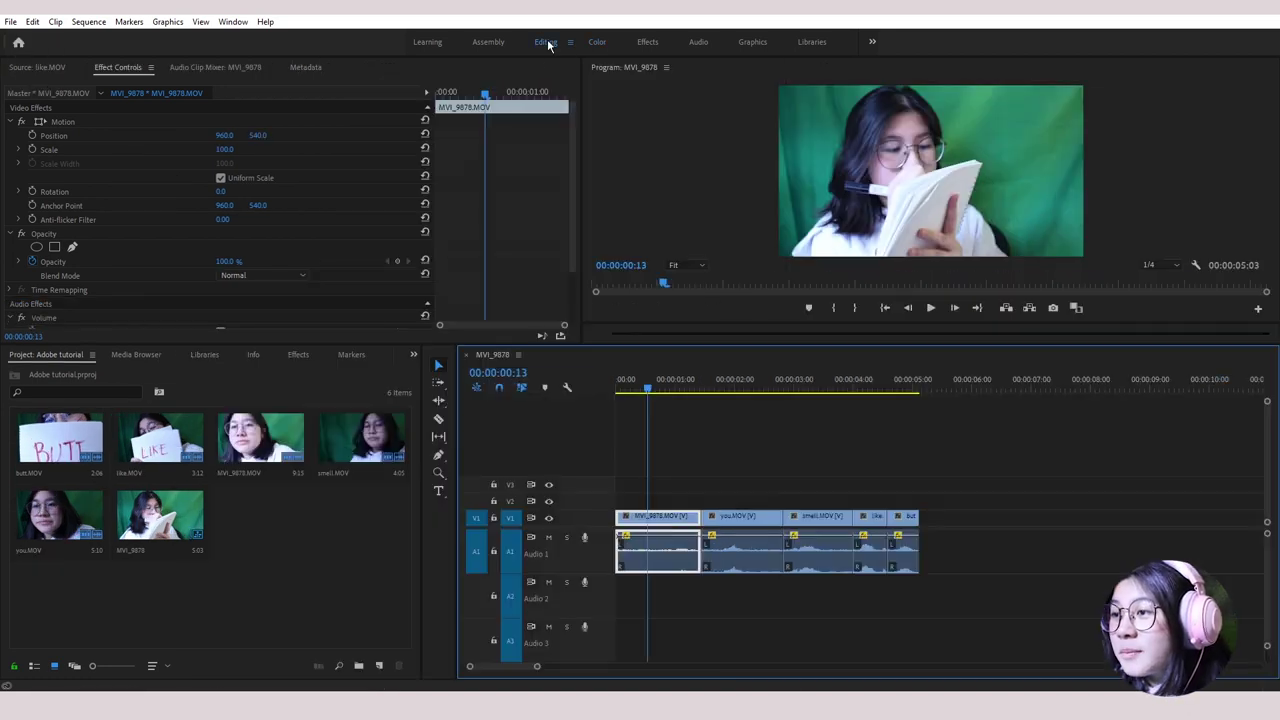
click(546, 42)
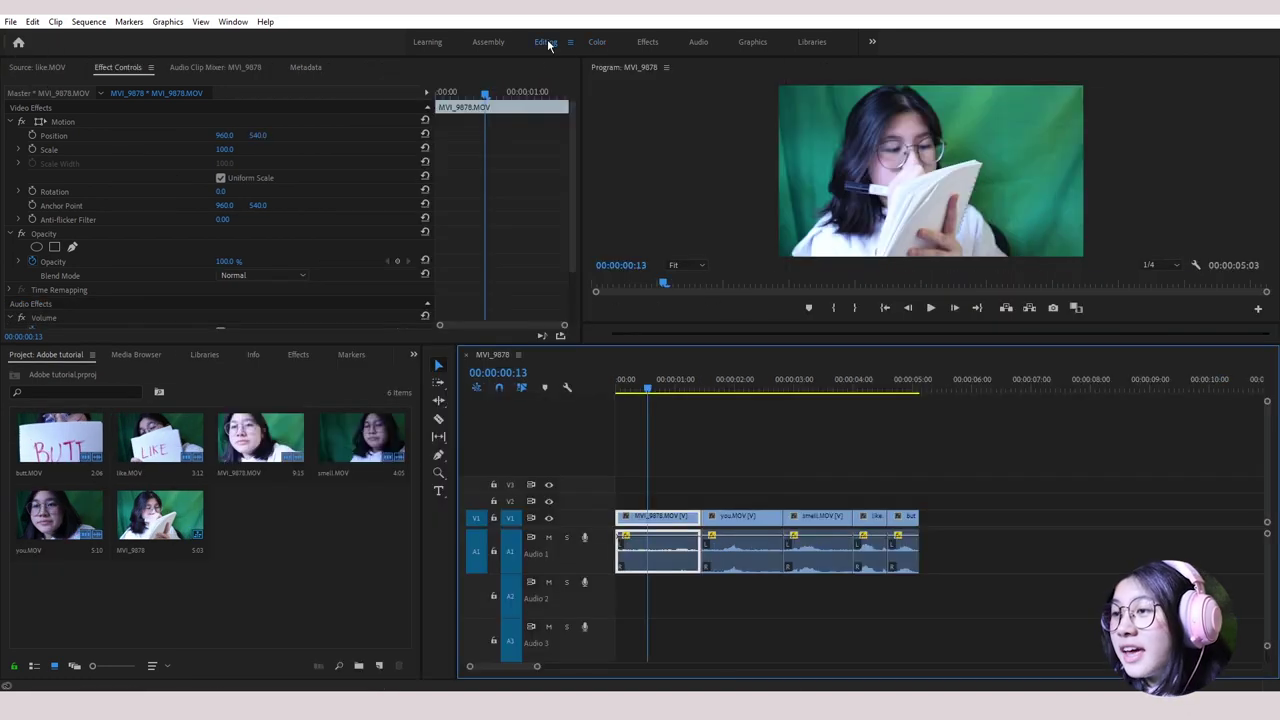
click(597, 42)
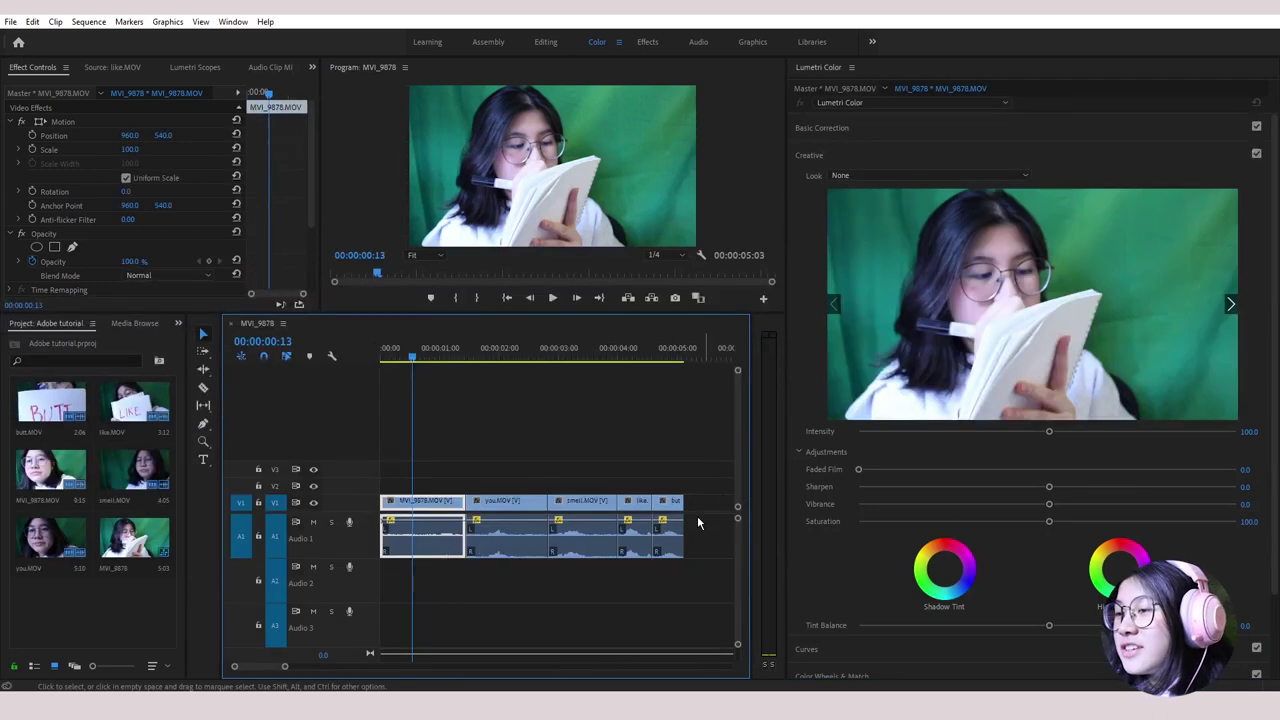
scroll(694, 523, right, 1)
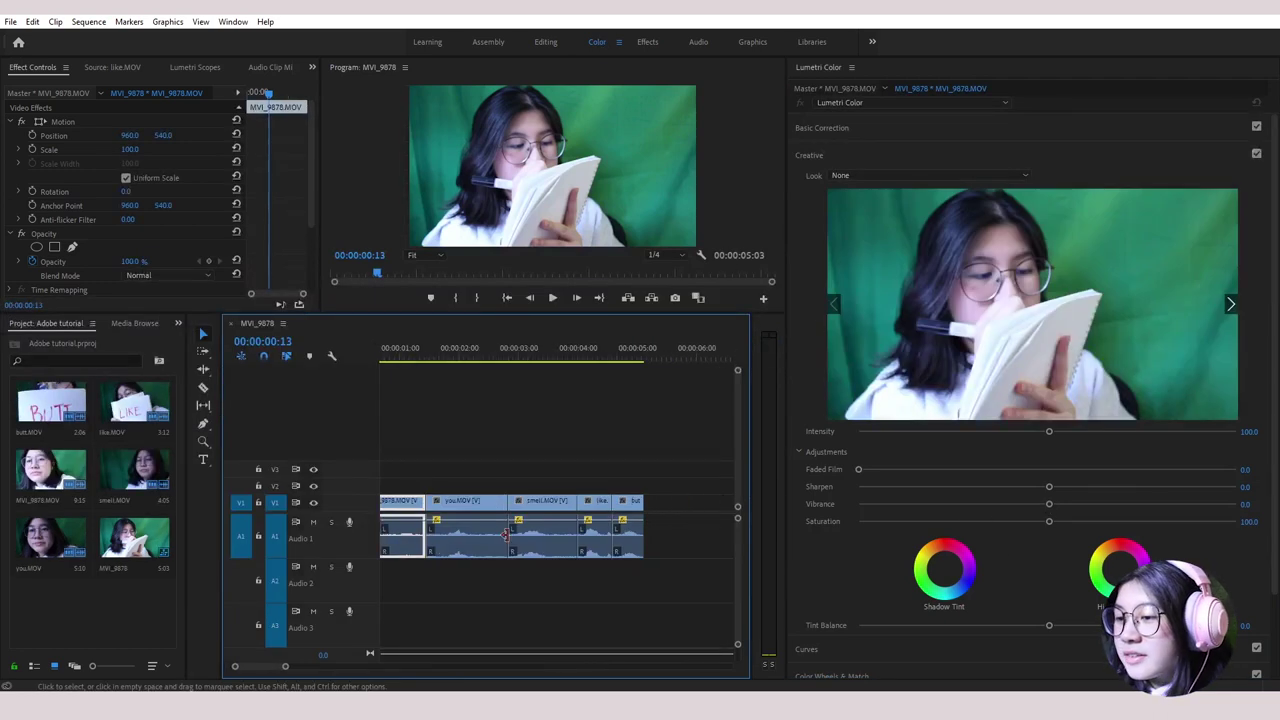
drag(285, 667, 334, 667)
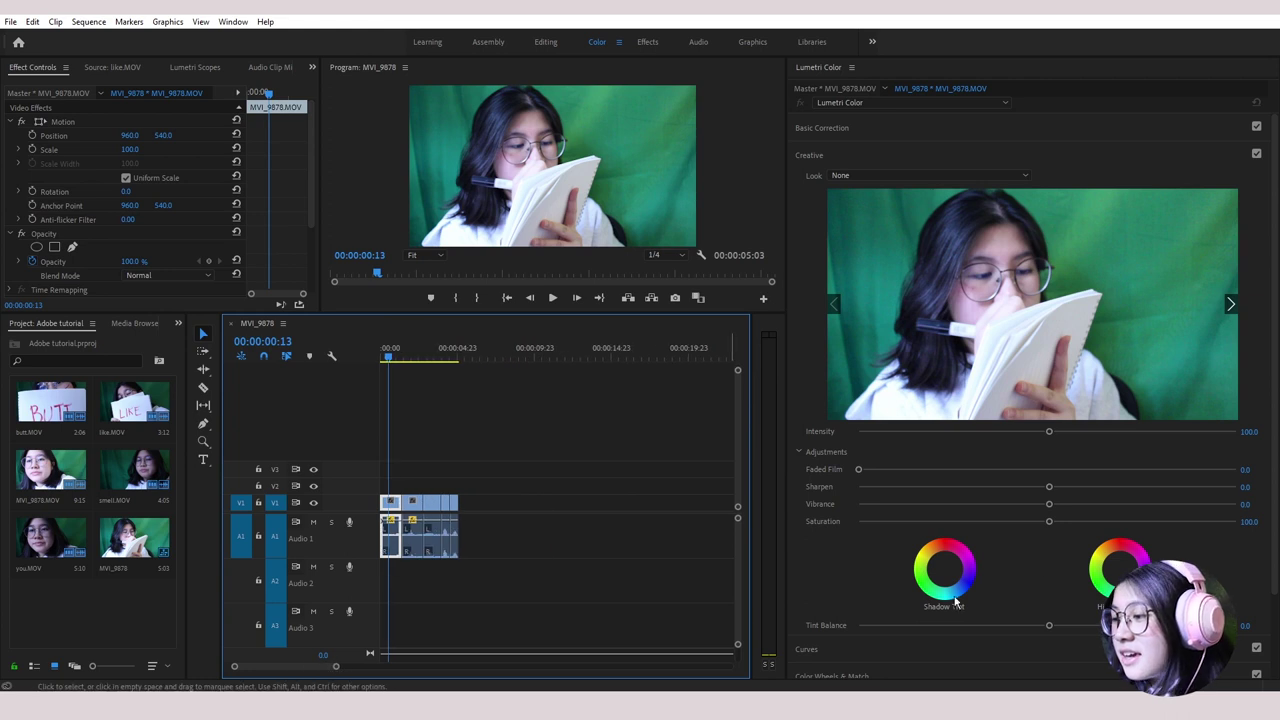
Step: Push Lumetri Vibrance to 92.2 and Saturation to 200, then preview playback
drag(1049, 505, 1221, 504)
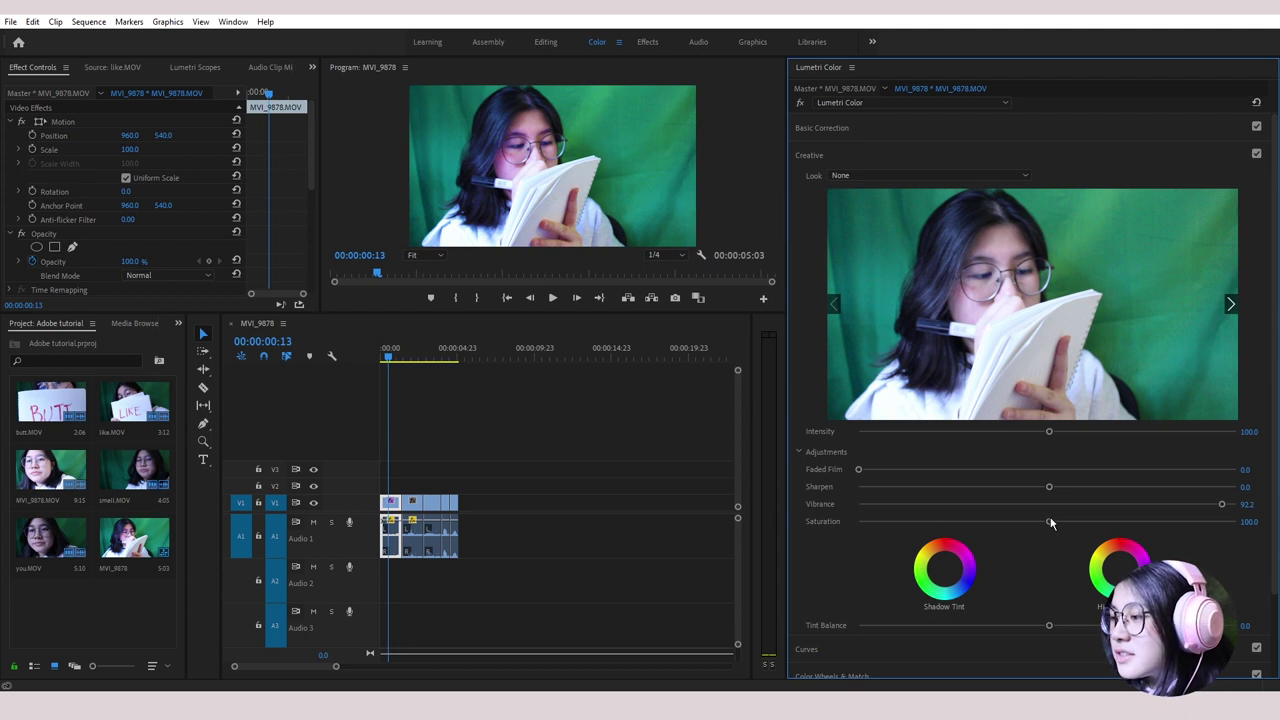
drag(1049, 521, 1277, 533)
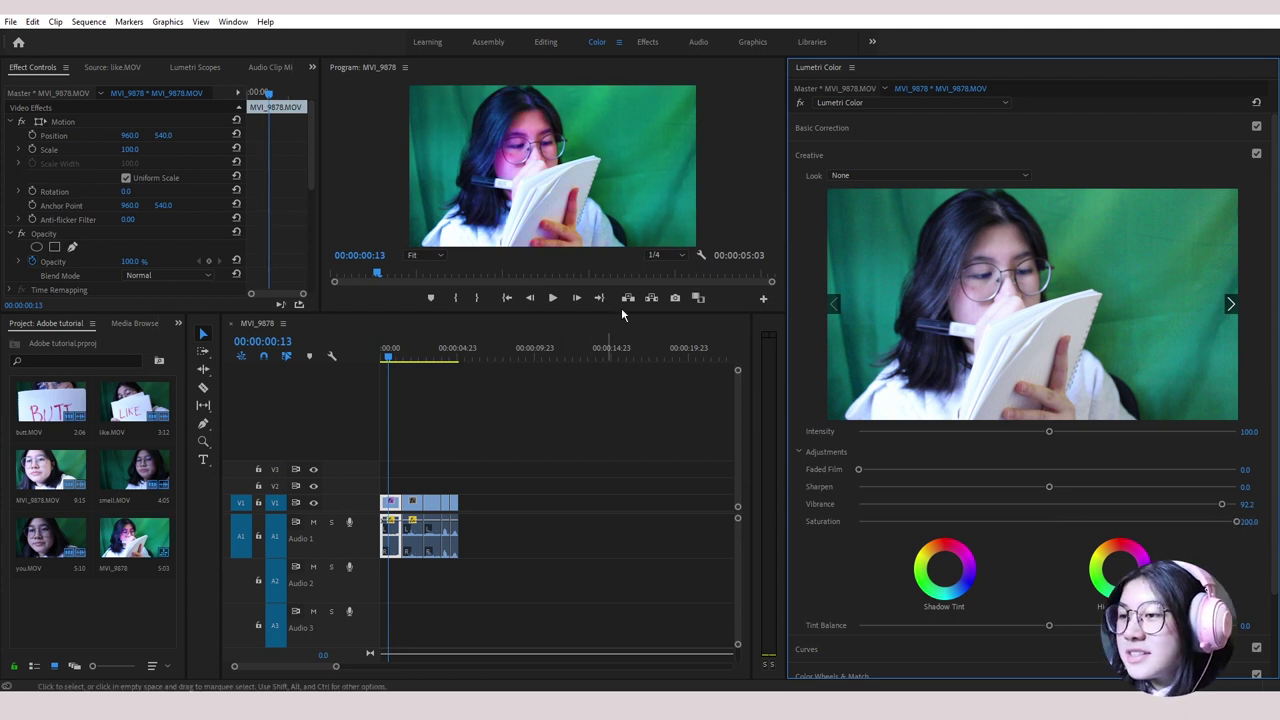
click(553, 298)
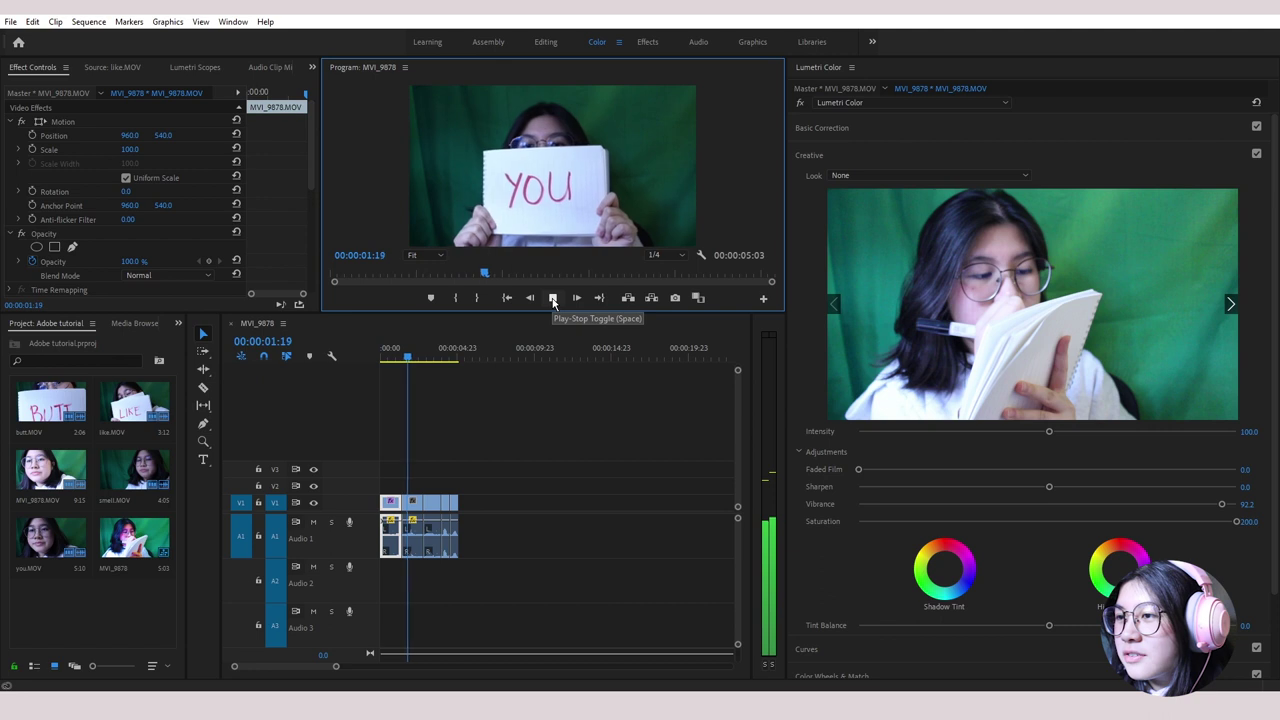
click(553, 298)
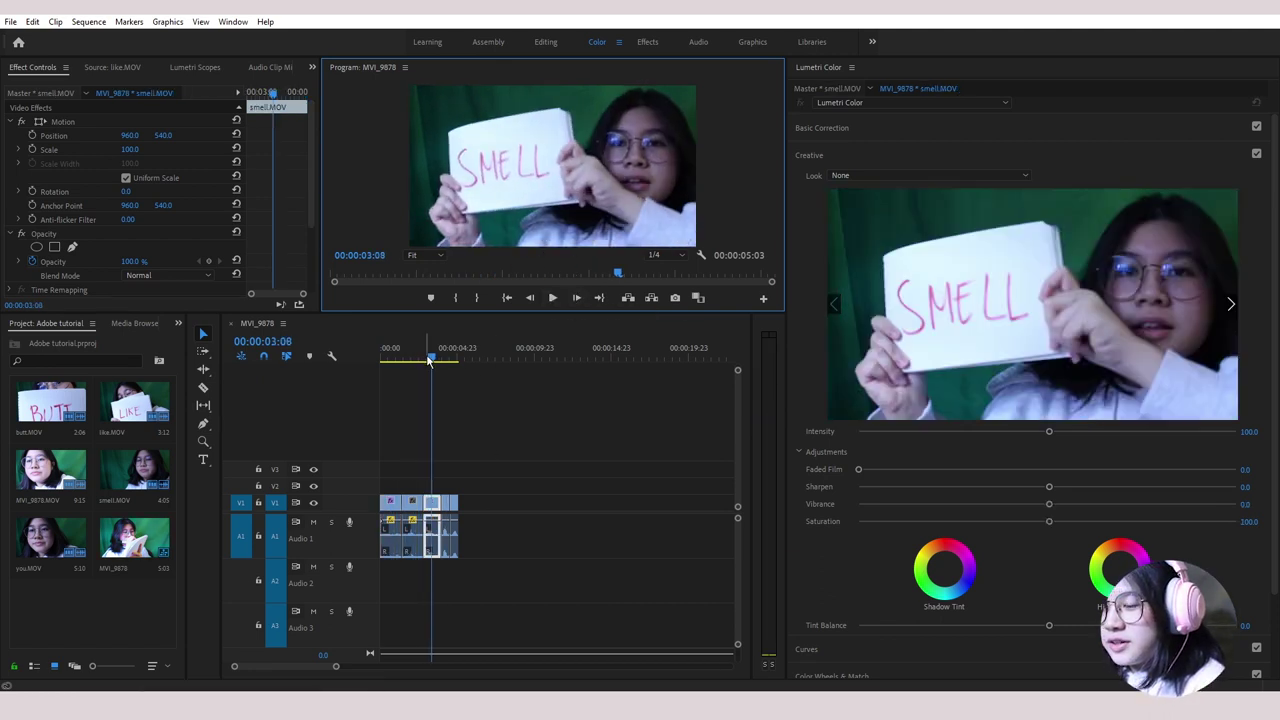
click(391, 357)
drag(395, 365, 397, 364)
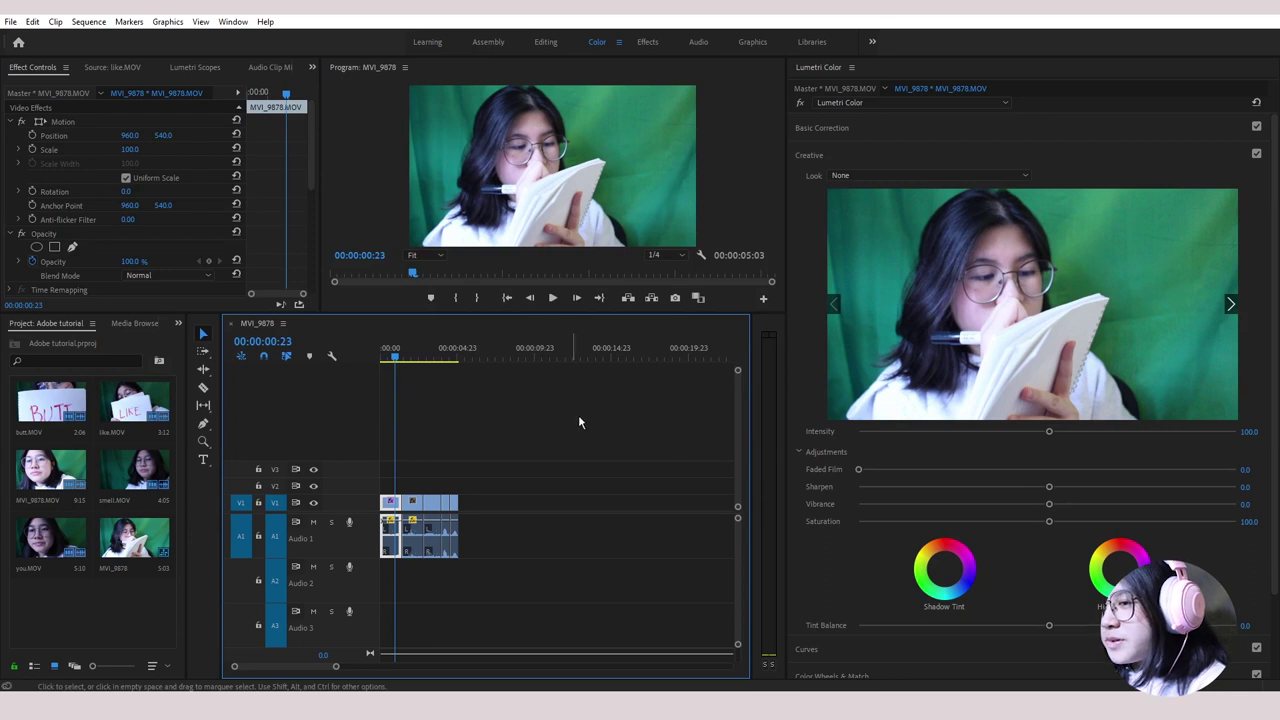
Step: Type 'Worst tutorial ever' onto the Program monitor frame and select the new title graphic
click(204, 464)
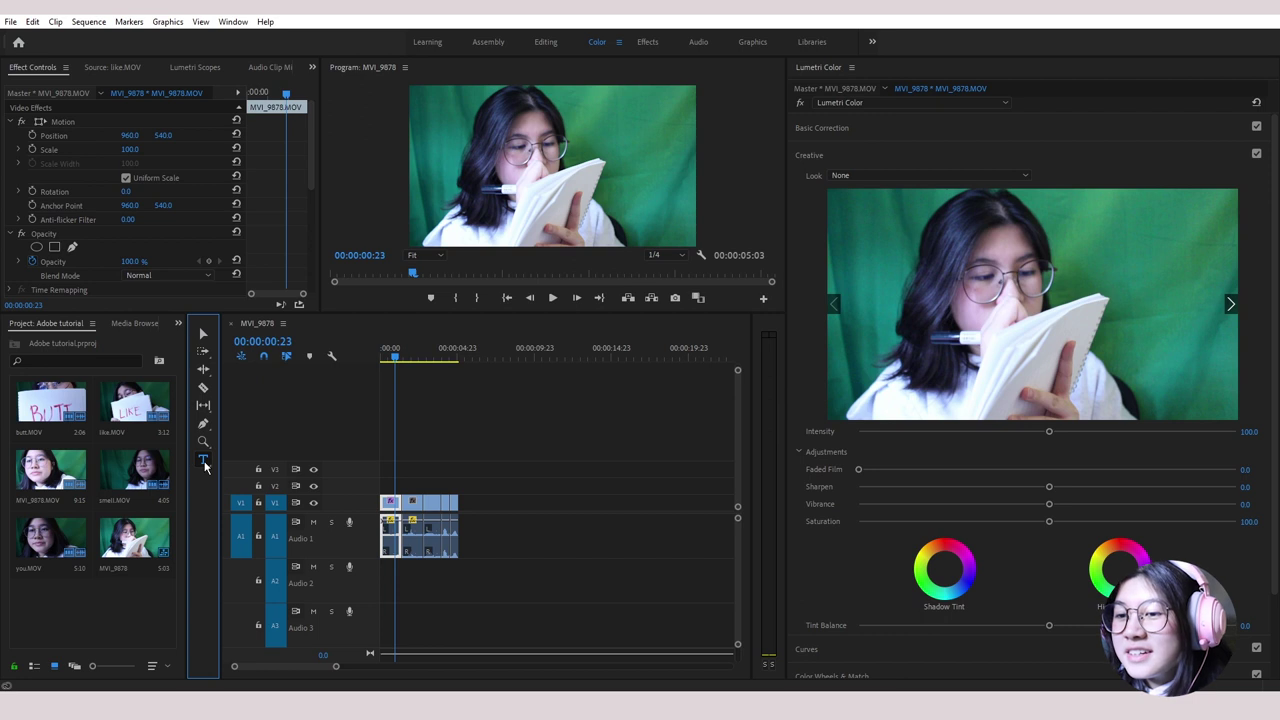
click(438, 108)
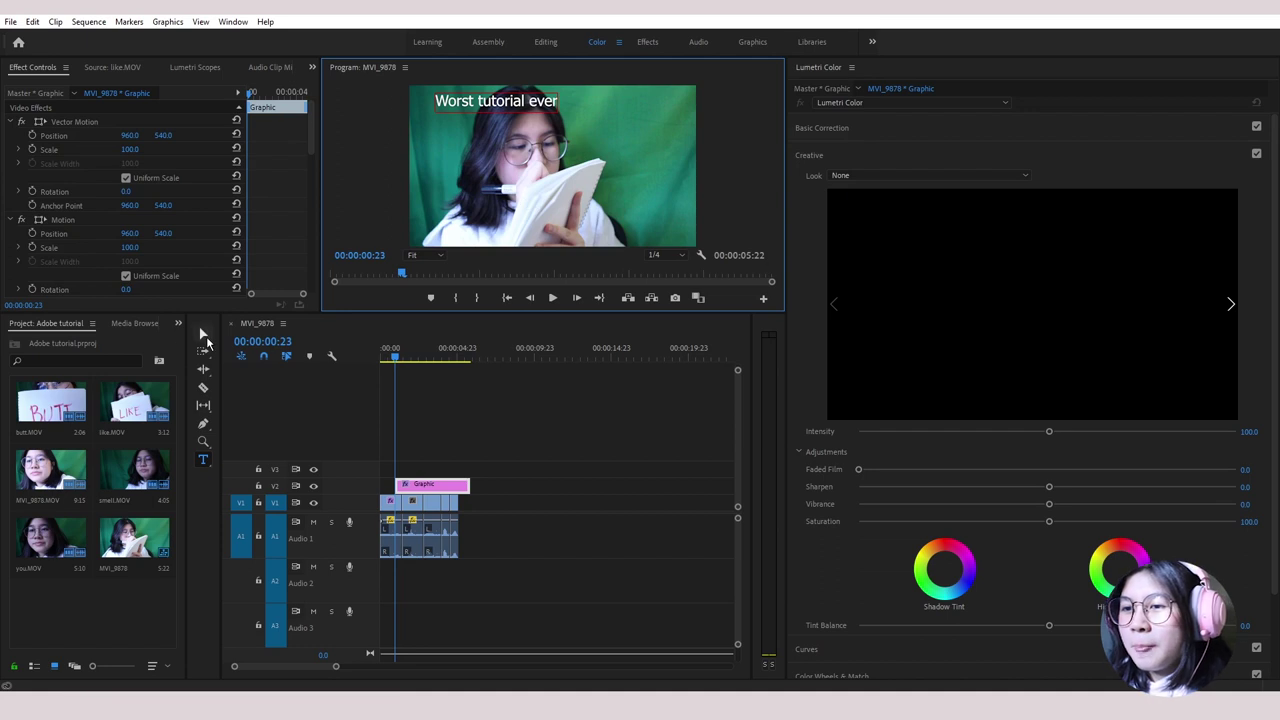
key(v)
click(419, 445)
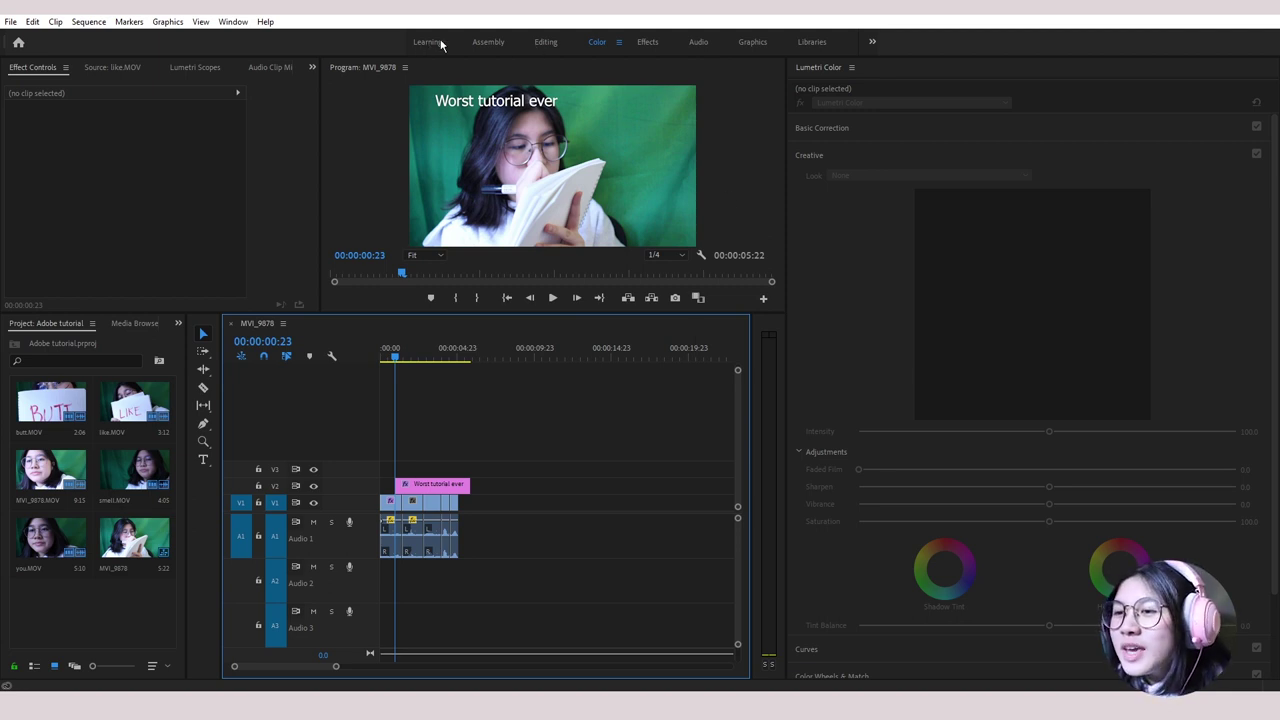
click(504, 101)
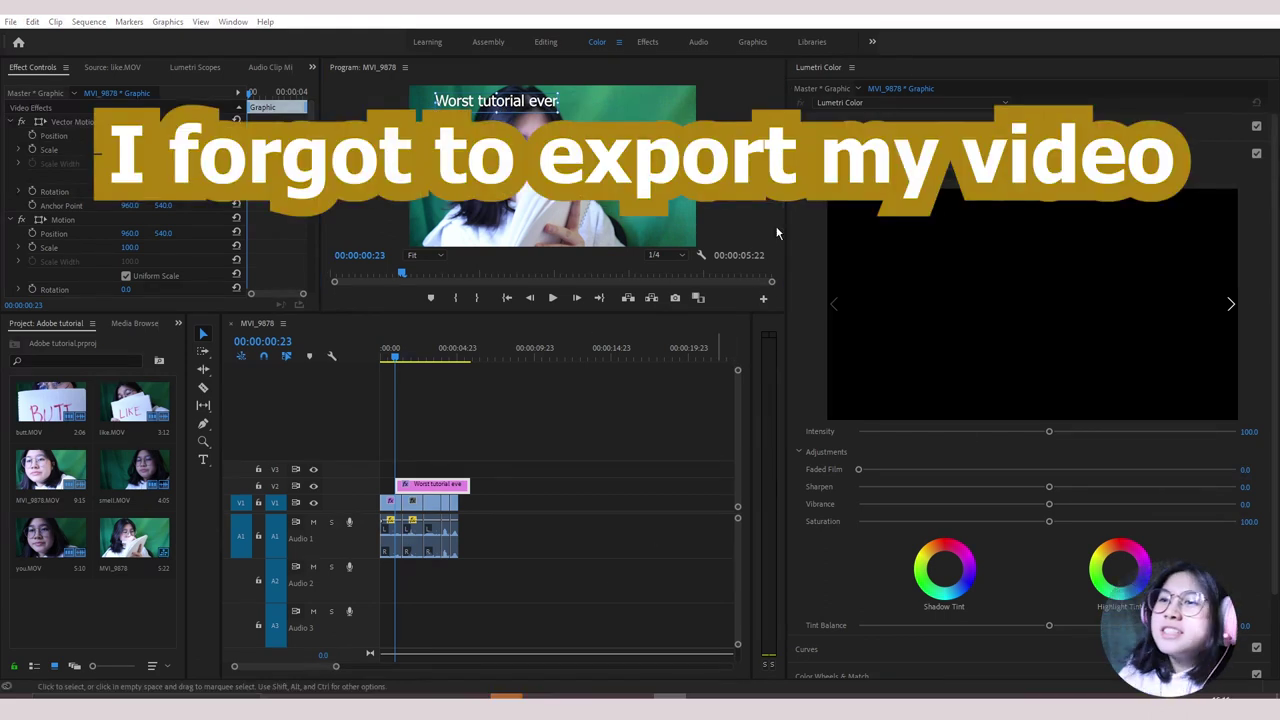
Step: In the Editing workspace, move the title up to V3 and try a trim, undoing it
click(546, 42)
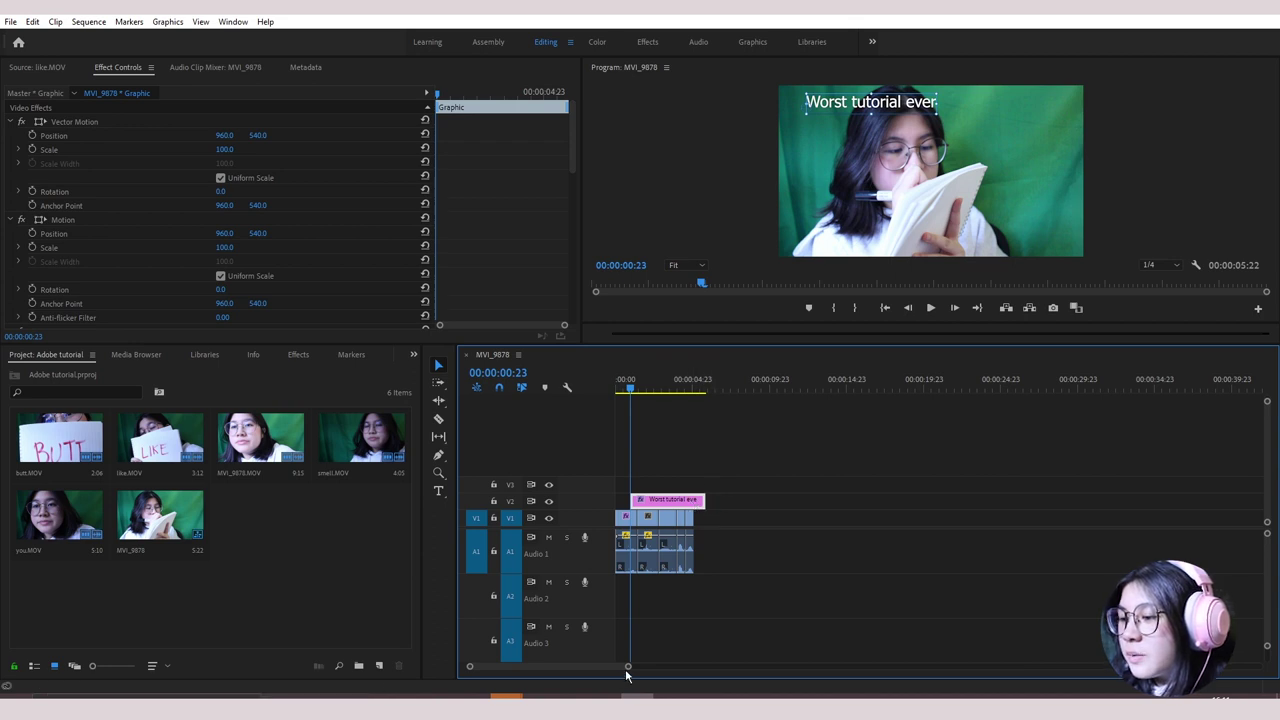
drag(627, 666, 600, 662)
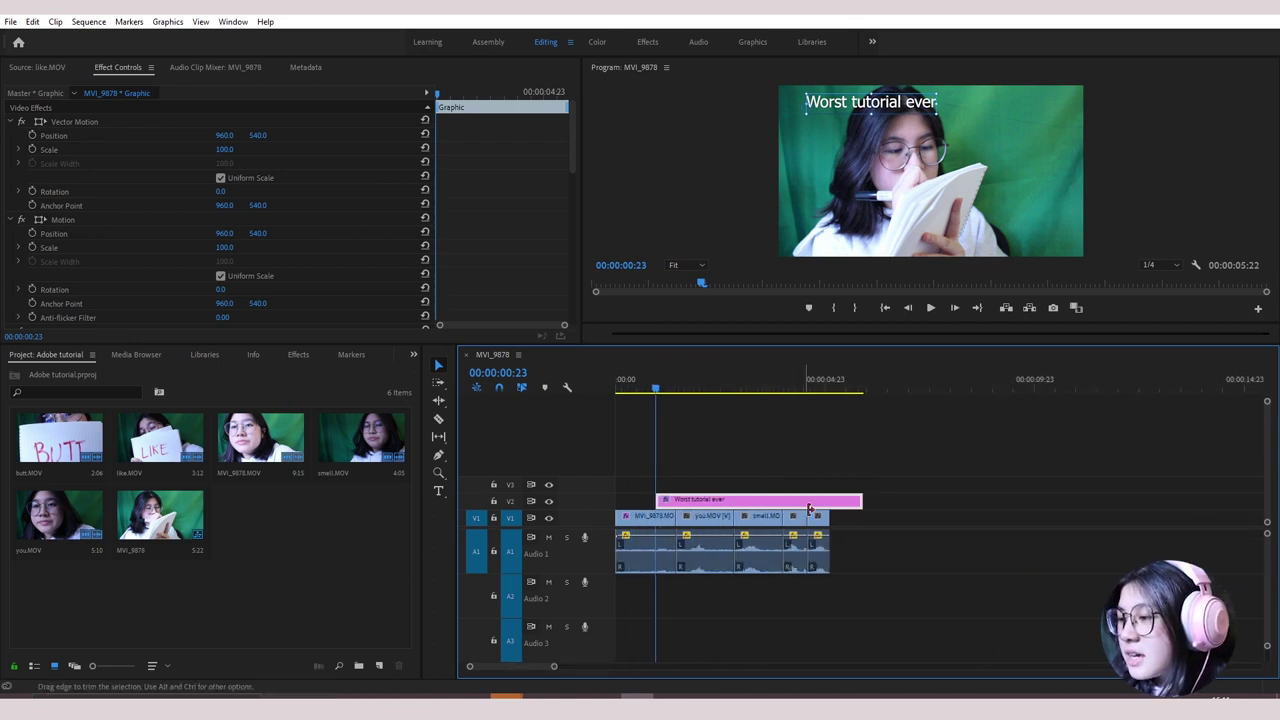
drag(821, 499, 826, 489)
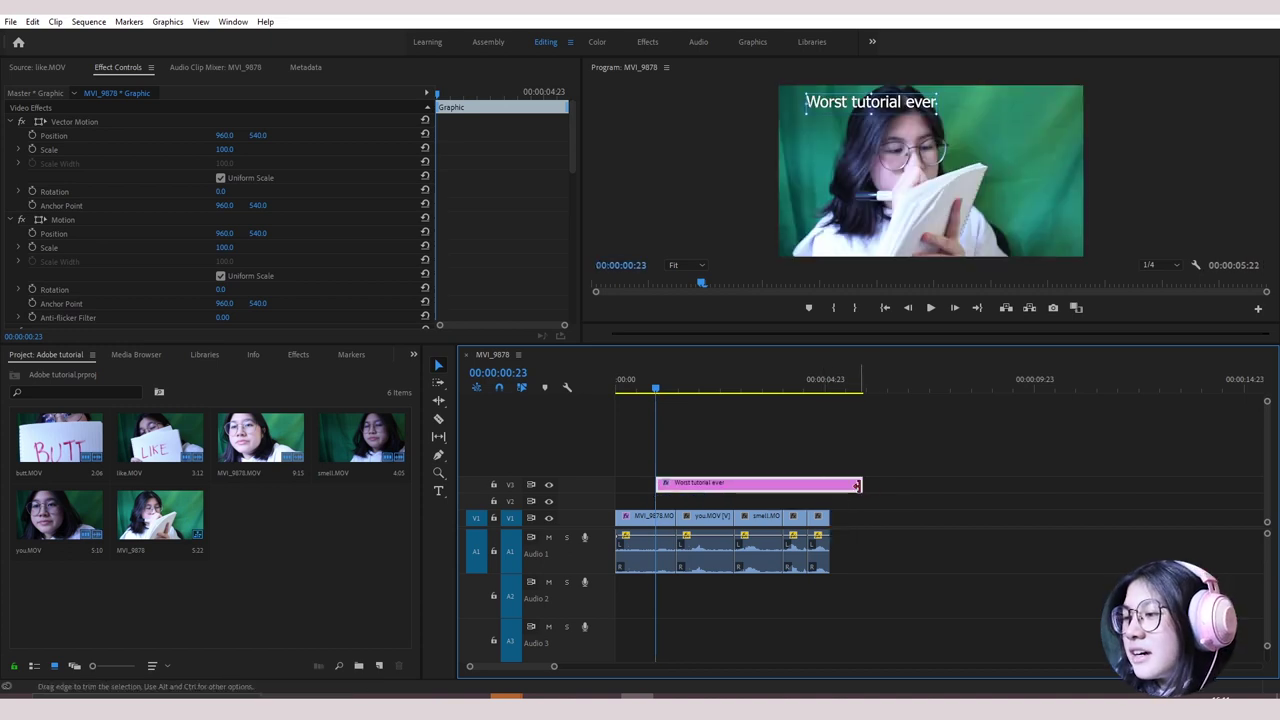
drag(860, 485, 675, 480)
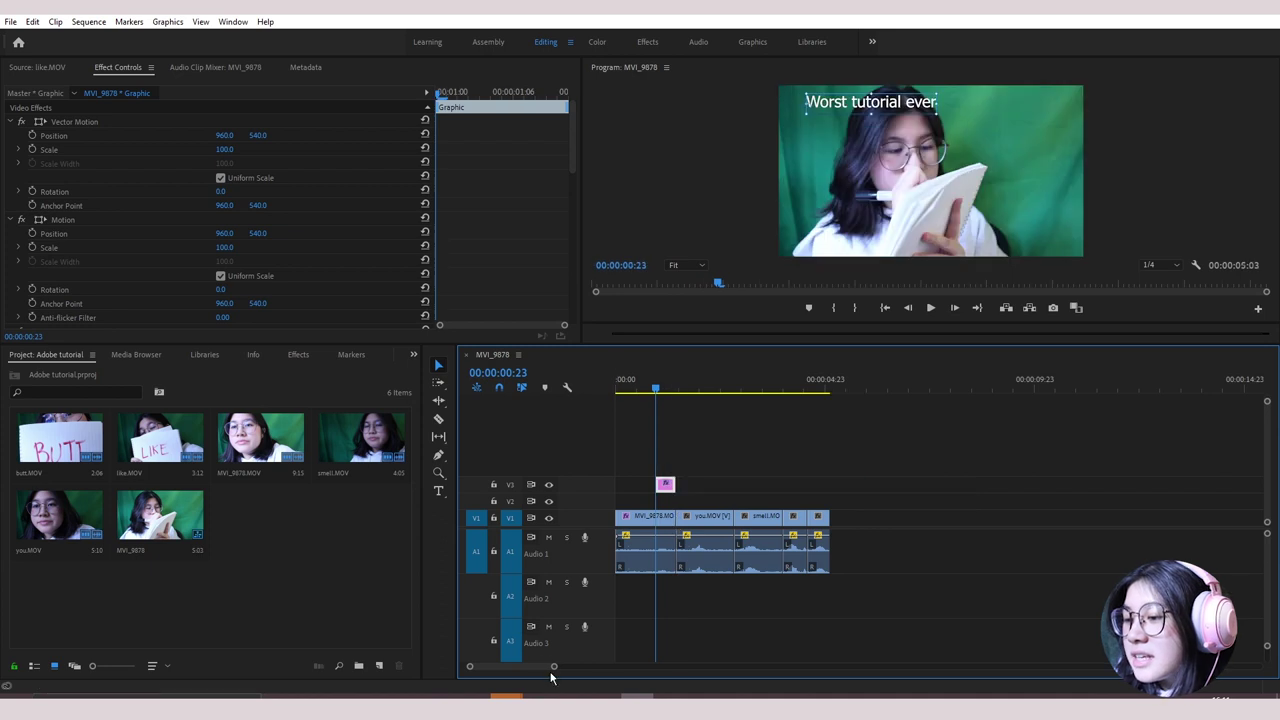
drag(553, 666, 527, 662)
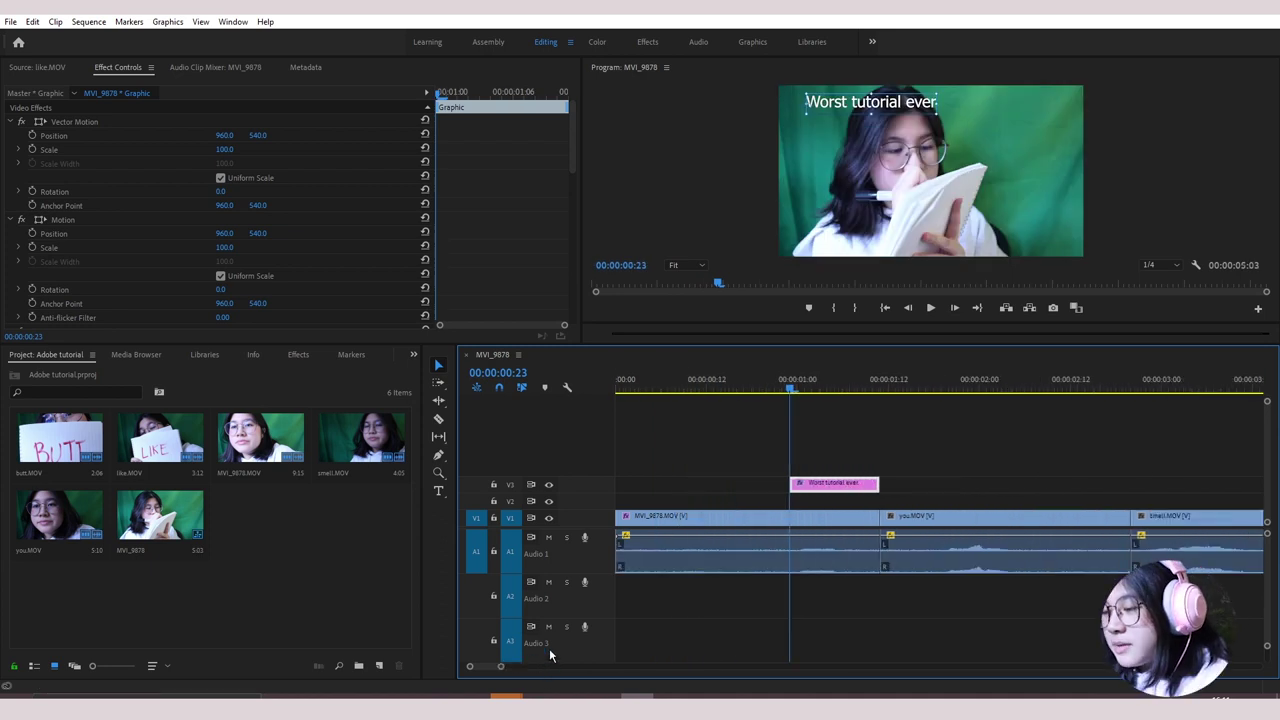
key(ctrl+z)
Step: Trim the title to 12 frames, move it to the start of V3, and preview
drag(504, 669, 588, 667)
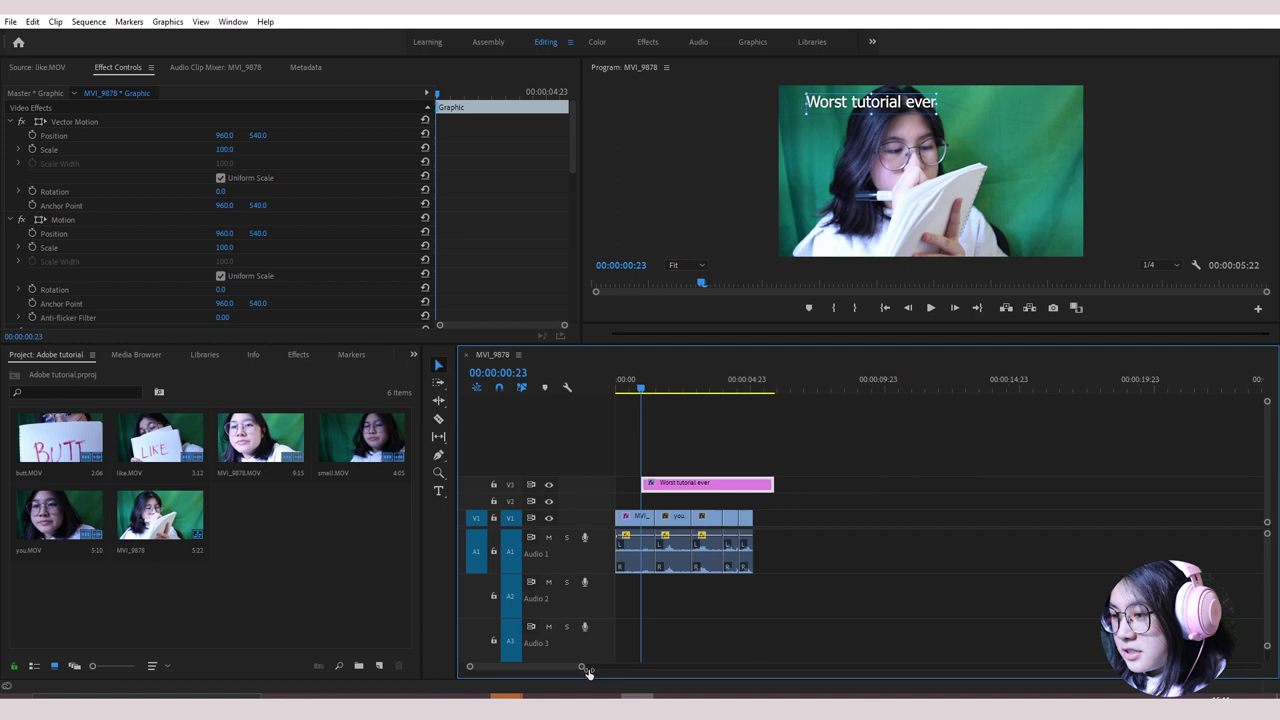
drag(757, 485, 650, 487)
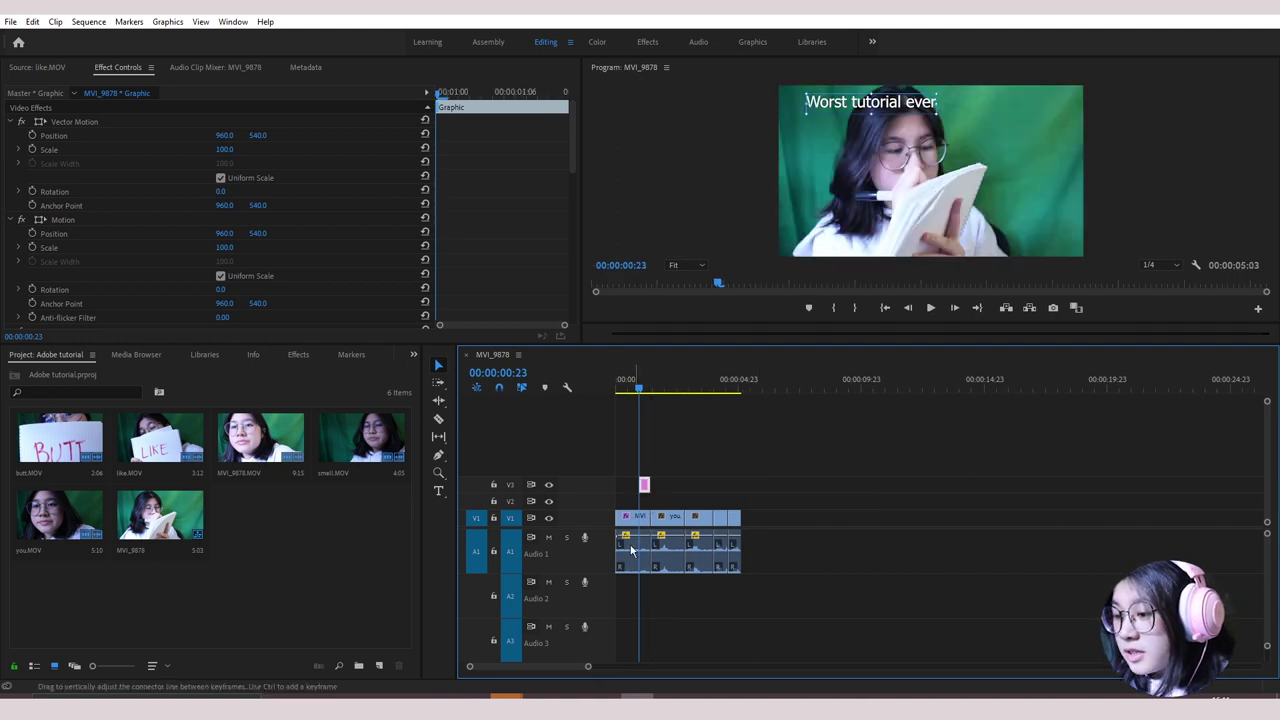
drag(588, 667, 521, 666)
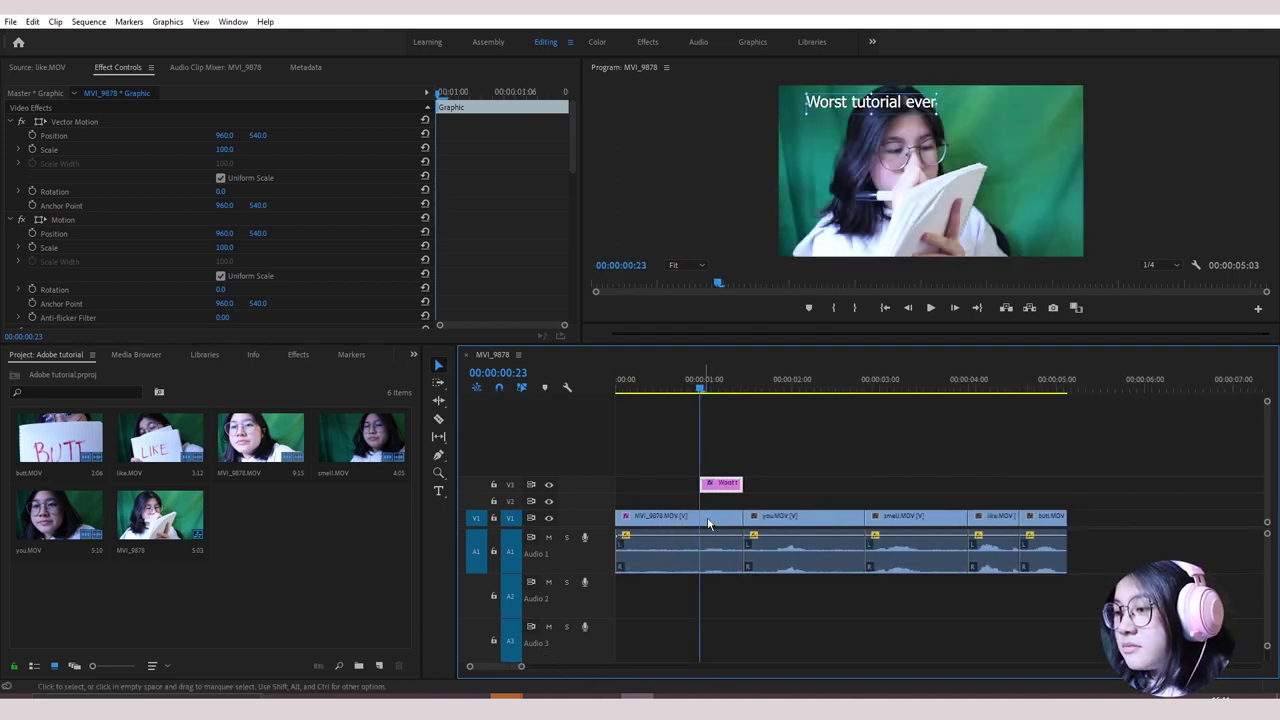
click(680, 516)
drag(734, 484, 621, 477)
key(space)
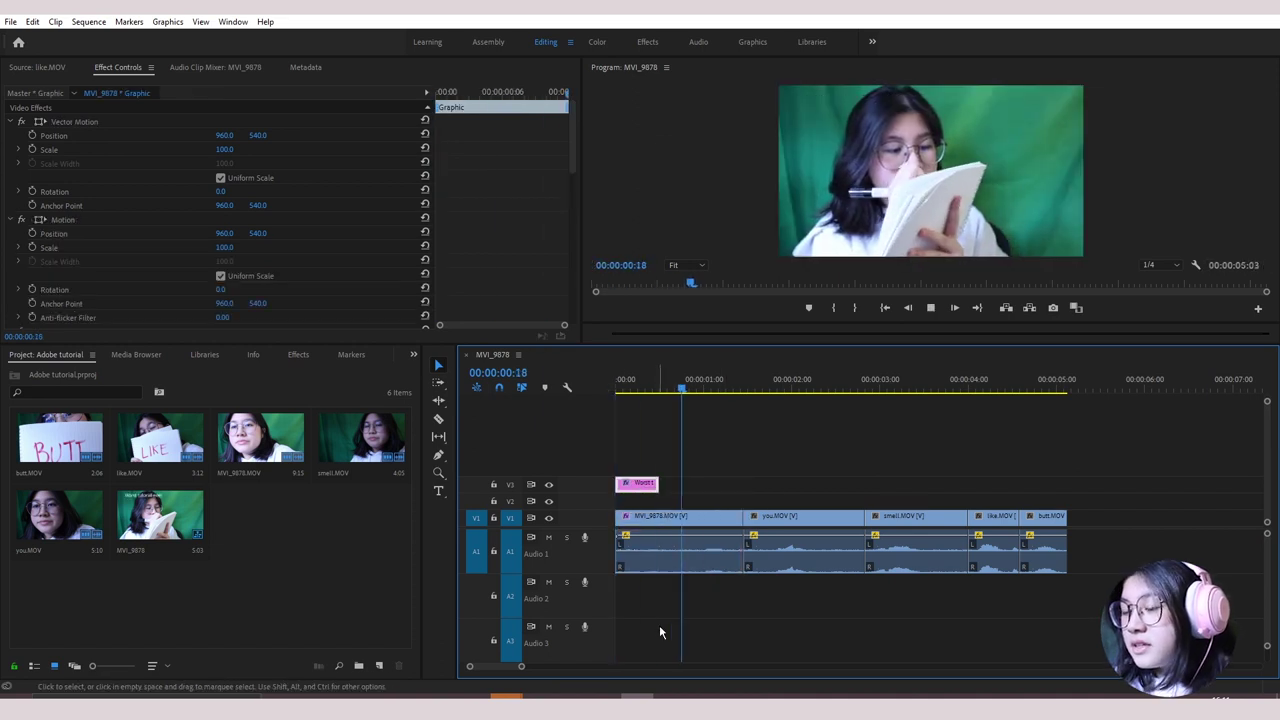
click(645, 388)
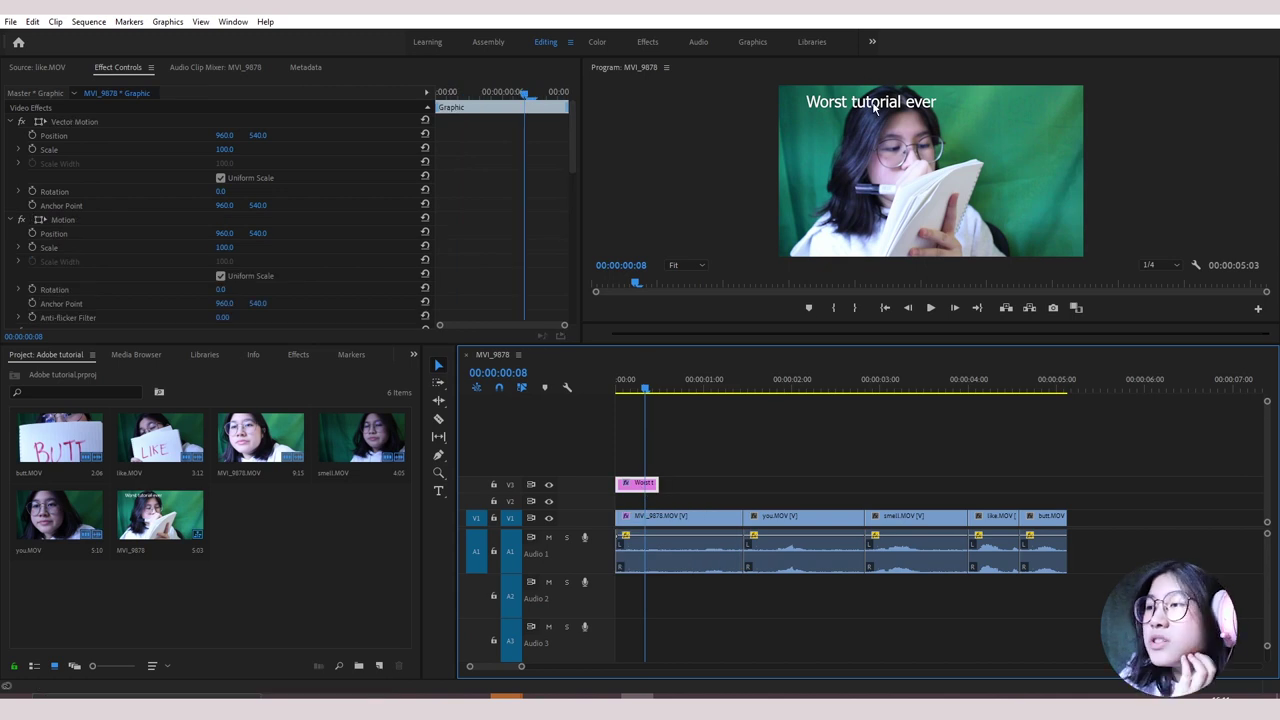
Step: Select the title in the Program monitor and increase its Scale in Effect Controls
click(874, 109)
drag(878, 110, 876, 159)
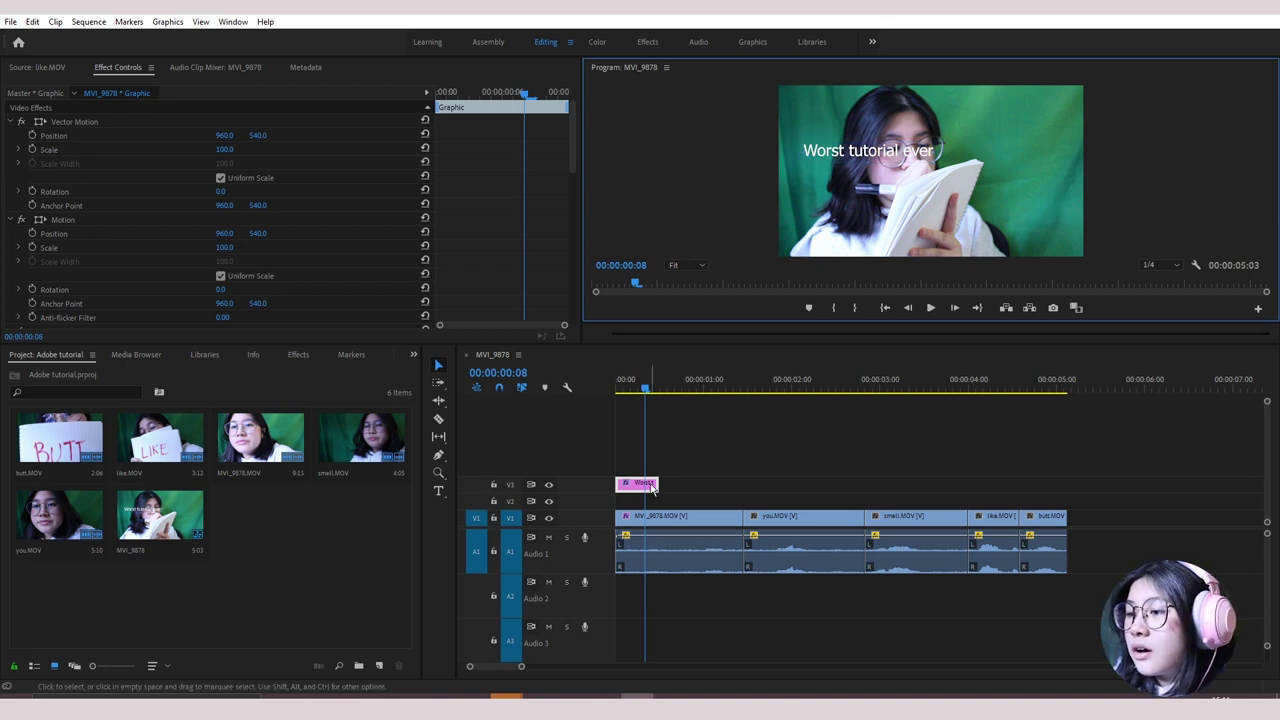
click(890, 158)
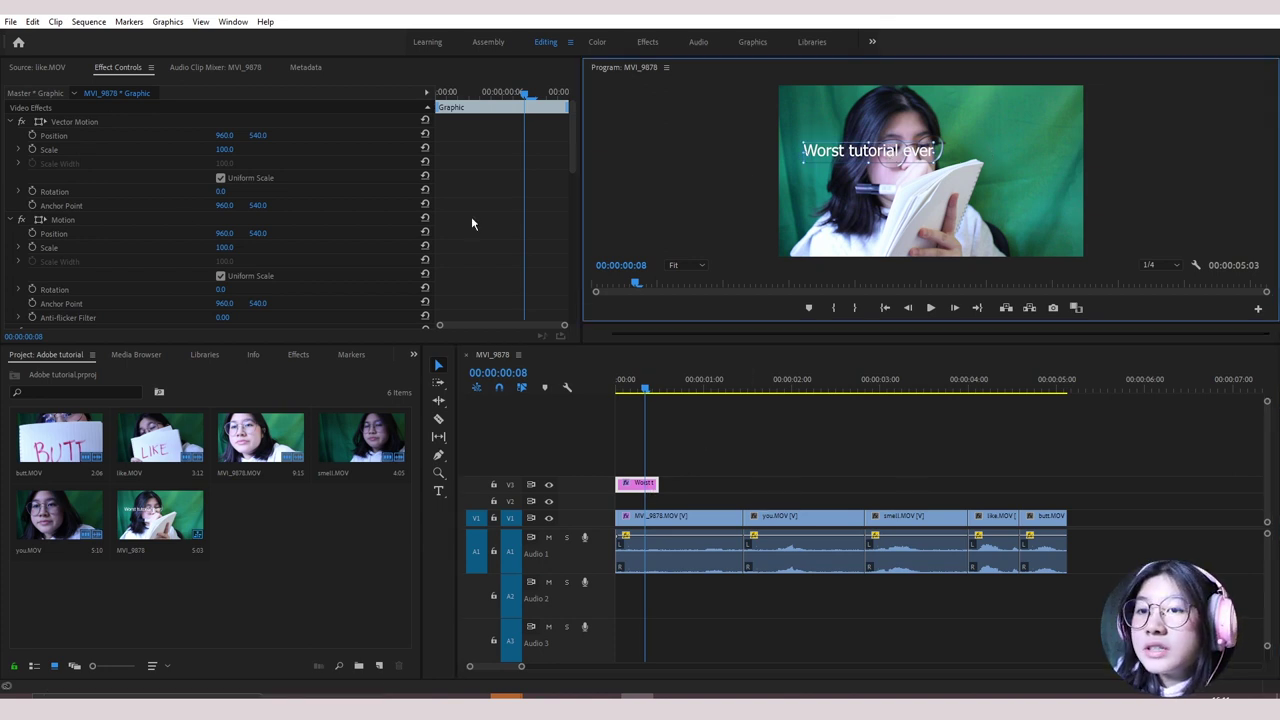
click(222, 148)
drag(222, 148, 286, 150)
scroll(135, 238, down, 5)
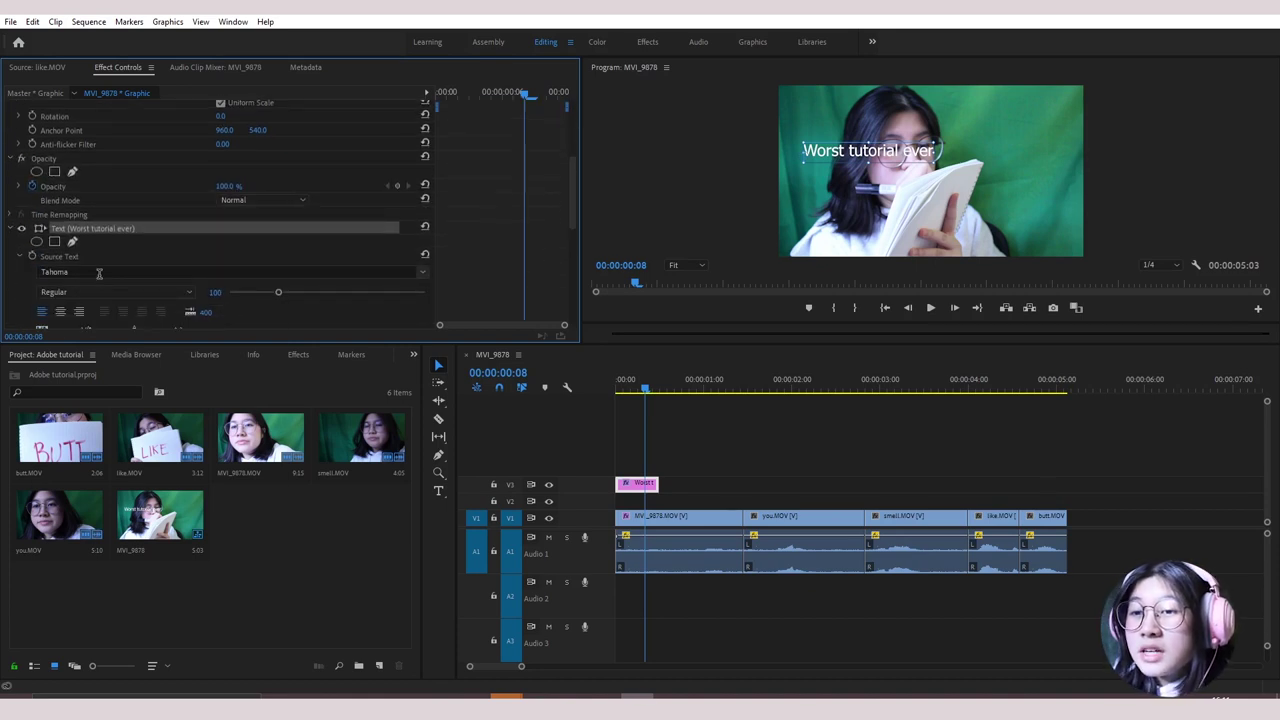
Step: Keep the Tahoma font and drag the title into the frame's top-right corner
click(99, 272)
click(341, 305)
scroll(135, 270, down, 3)
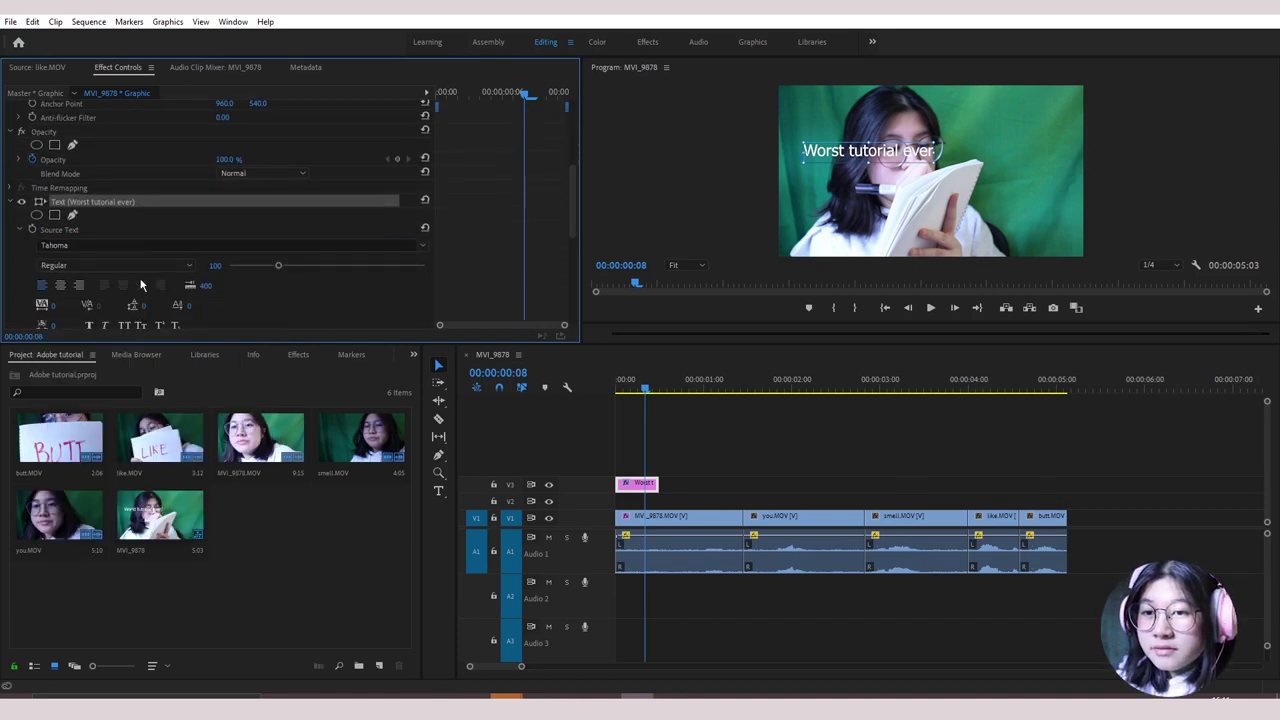
scroll(179, 277, down, 2)
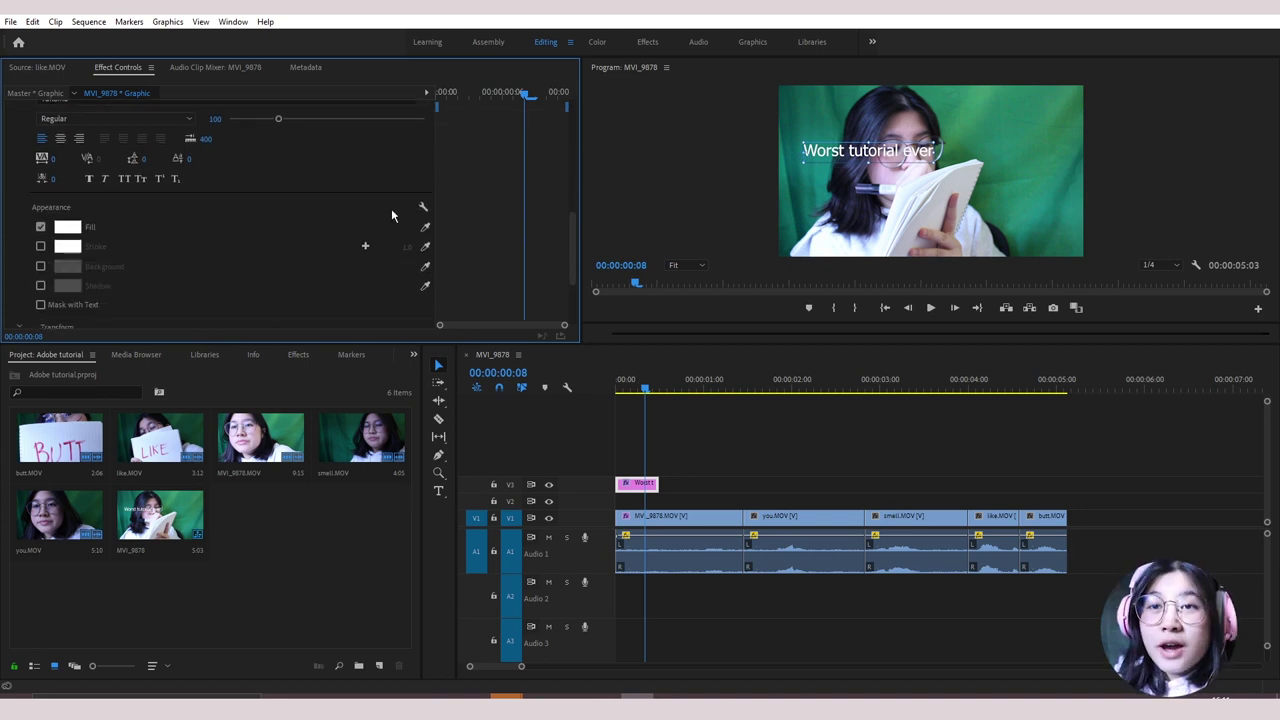
drag(870, 160, 1006, 120)
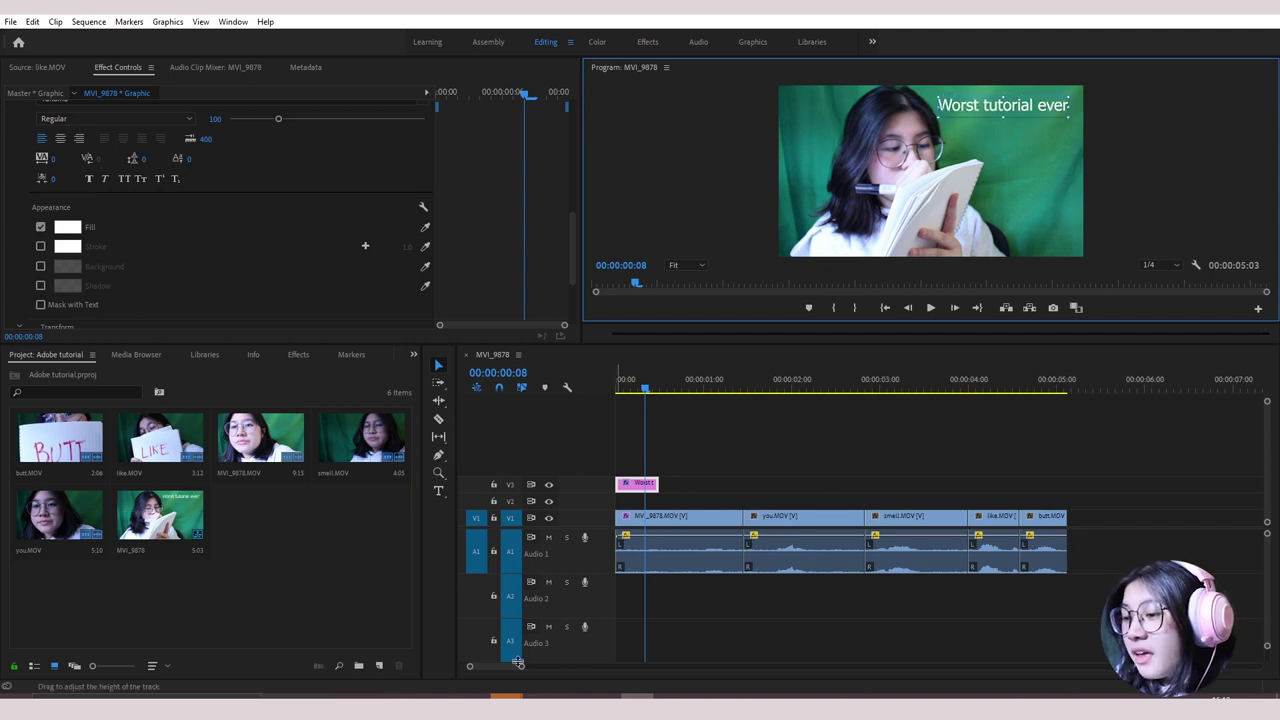
drag(521, 666, 723, 669)
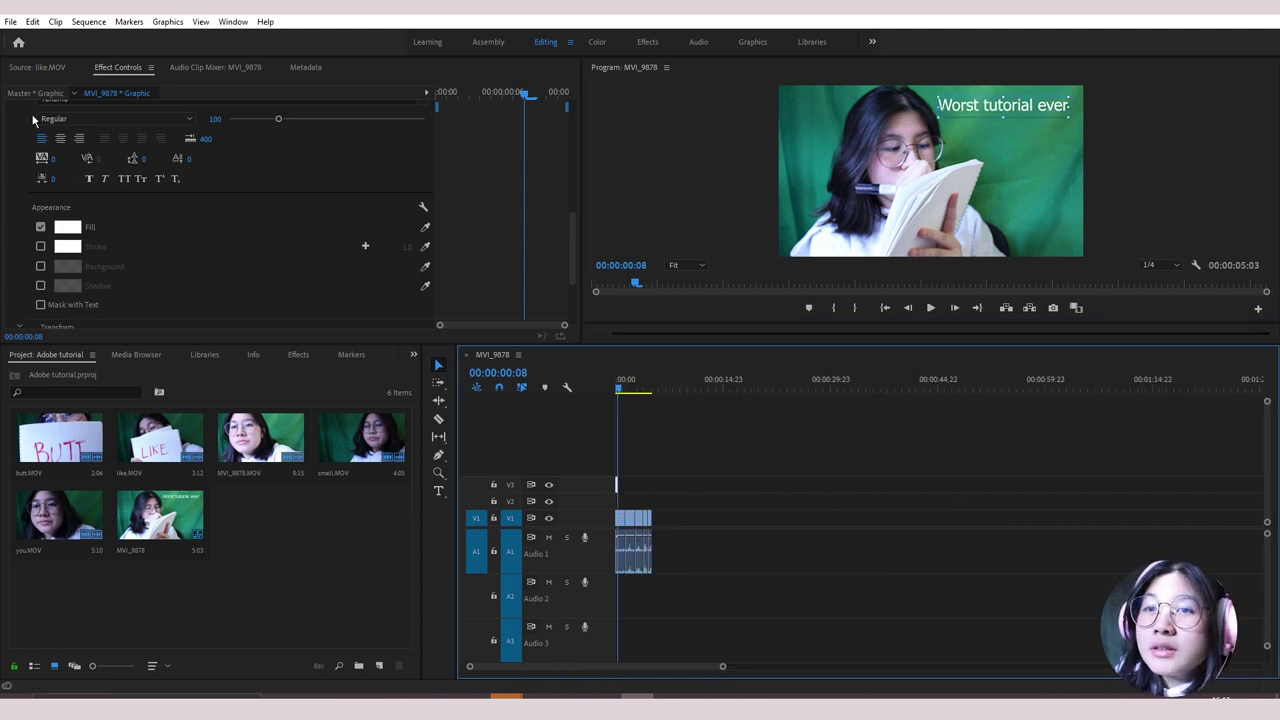
Step: Open the sequence's Export Media settings from the File menu and scrub the preview
click(11, 21)
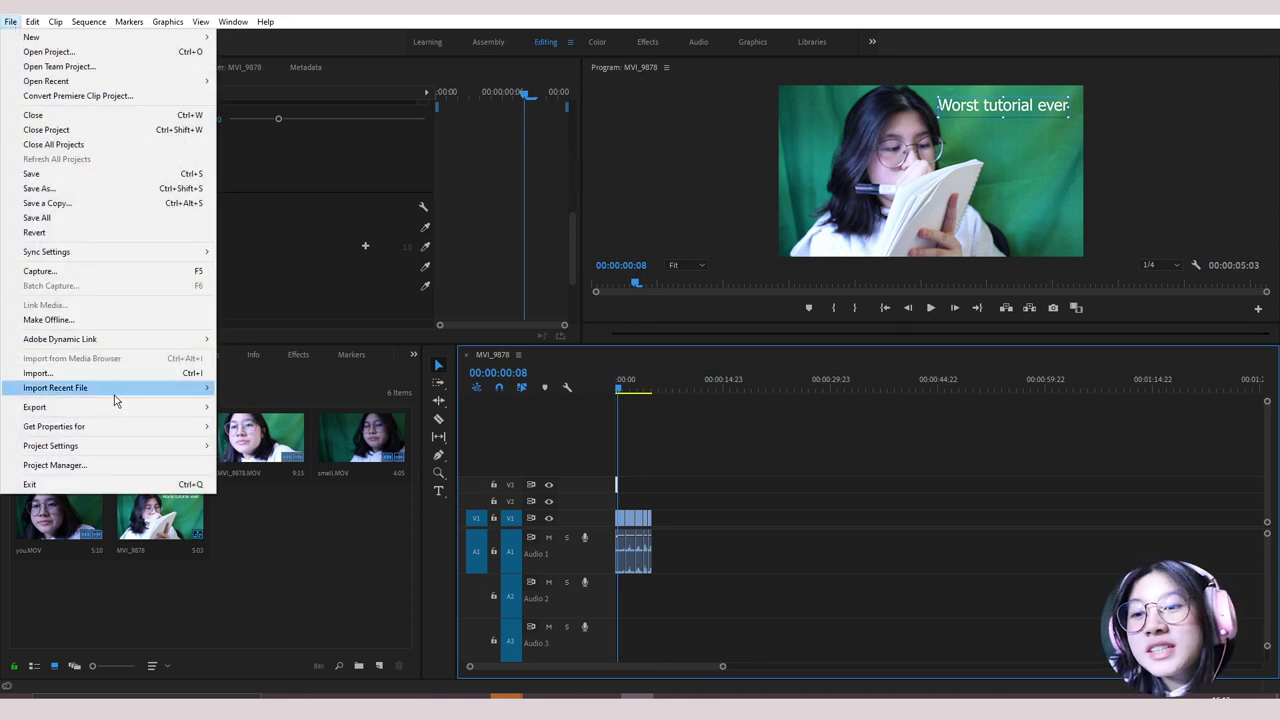
mouse_move(113, 406)
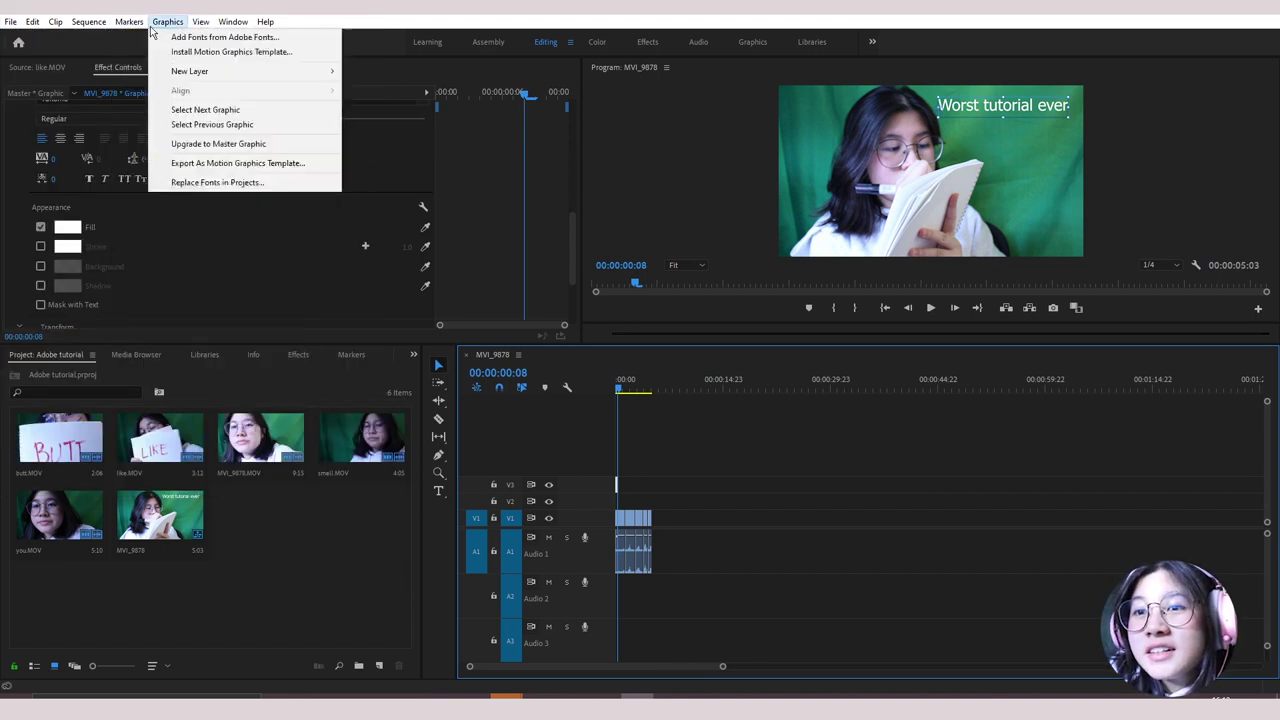
click(11, 24)
click(12, 24)
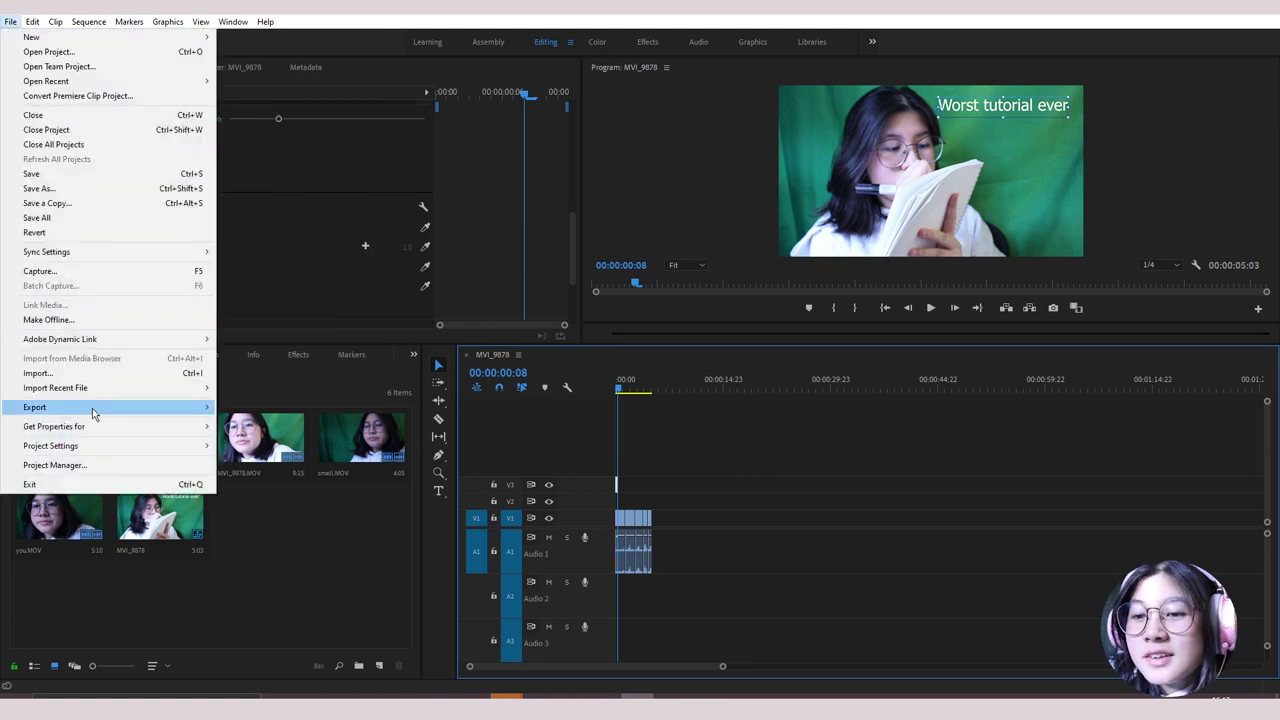
mouse_move(93, 414)
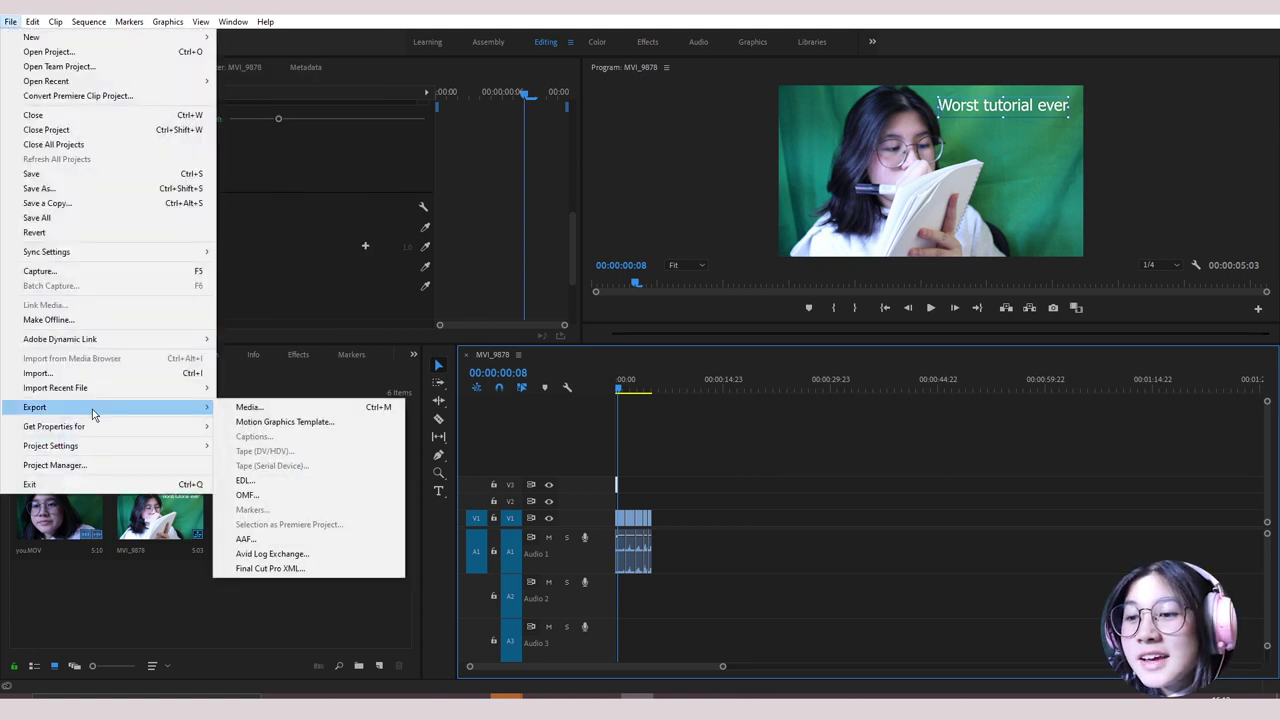
click(289, 410)
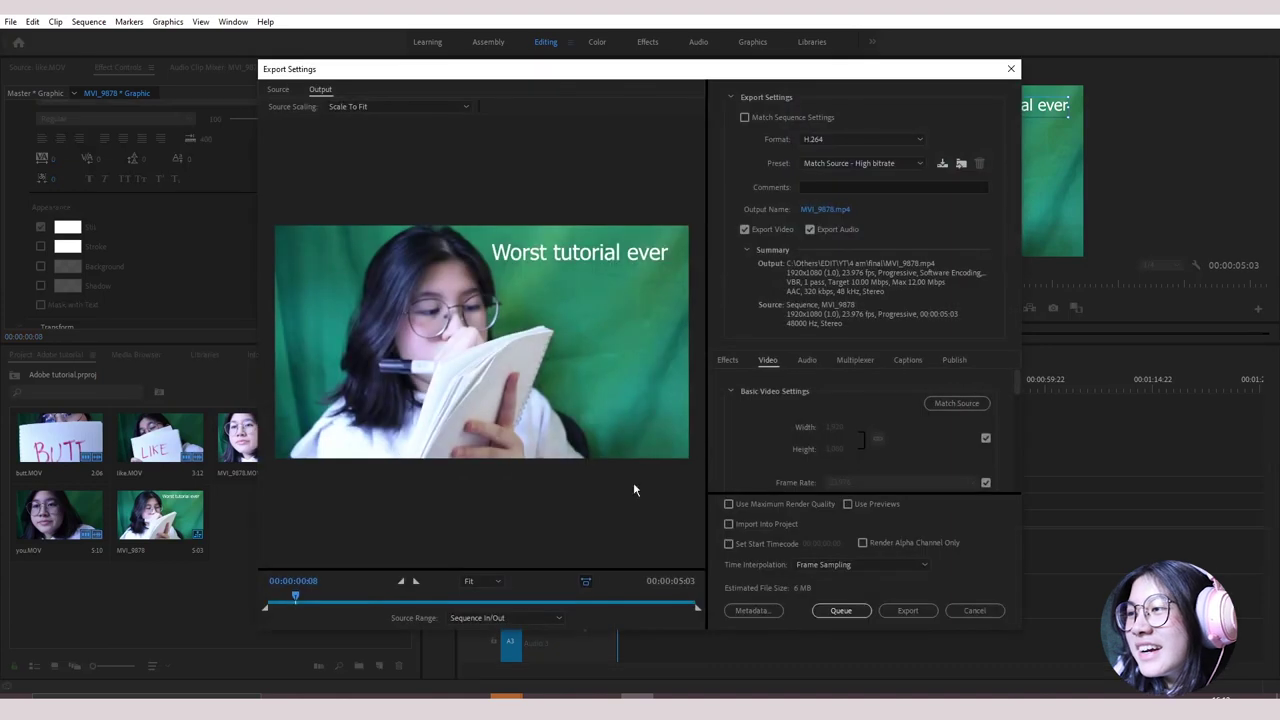
drag(290, 596, 689, 582)
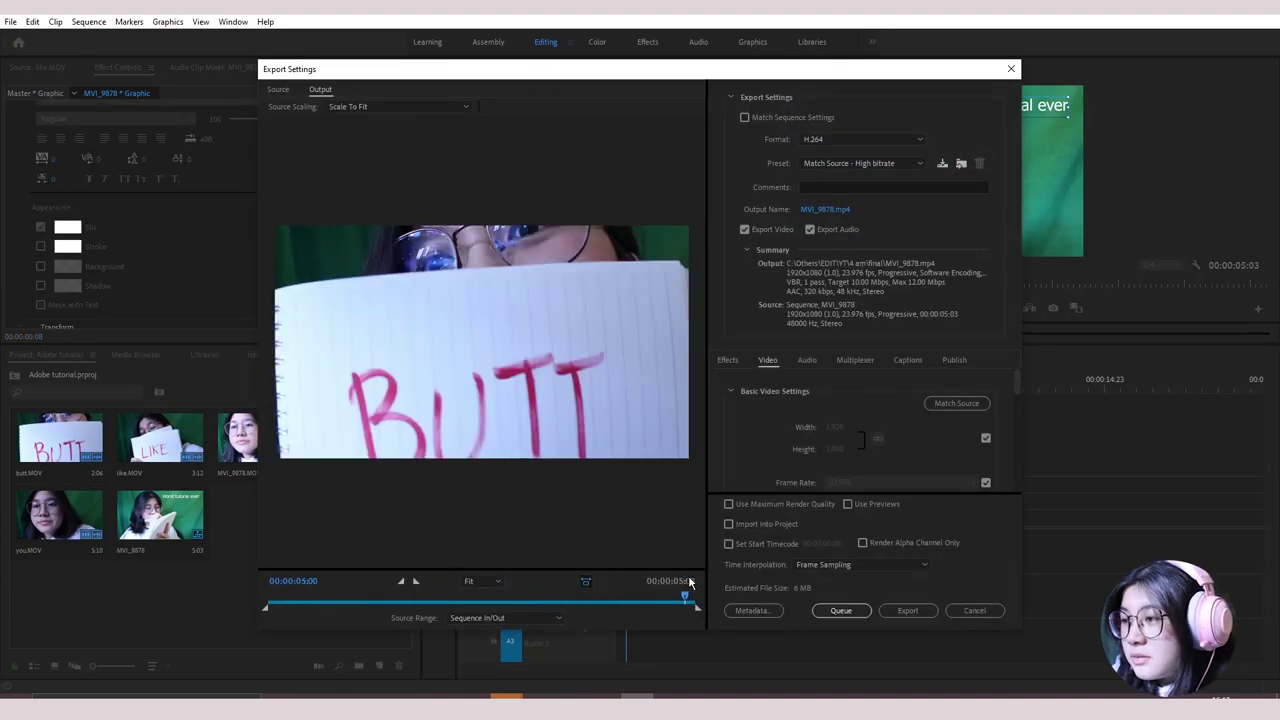
Step: Keep H.264 as the format and choose the YouTube 1080p Full HD preset
click(916, 141)
click(916, 141)
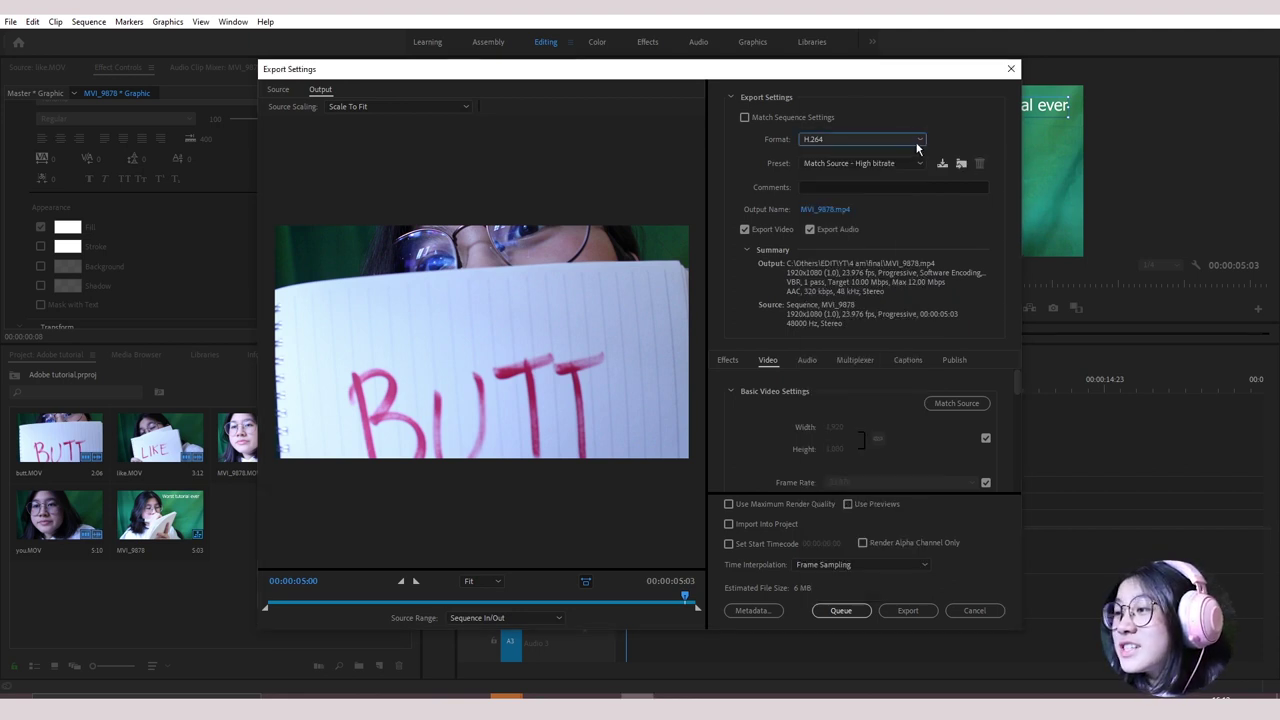
click(900, 165)
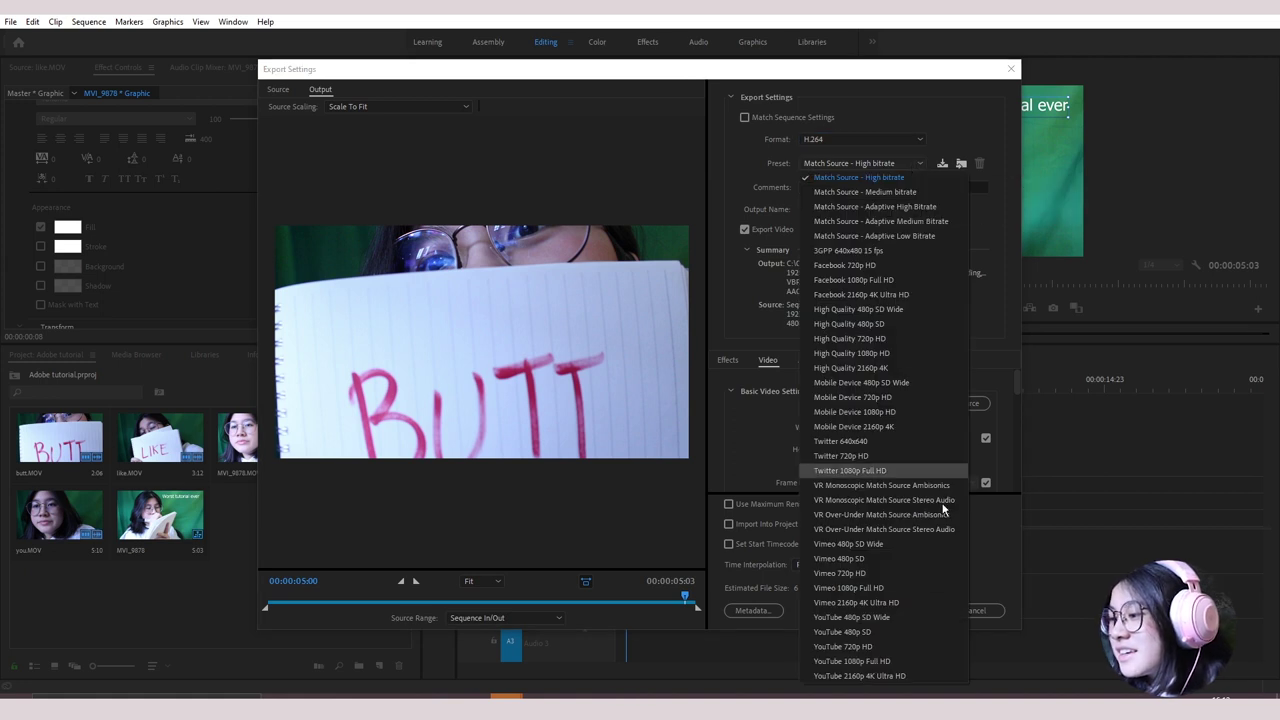
click(887, 662)
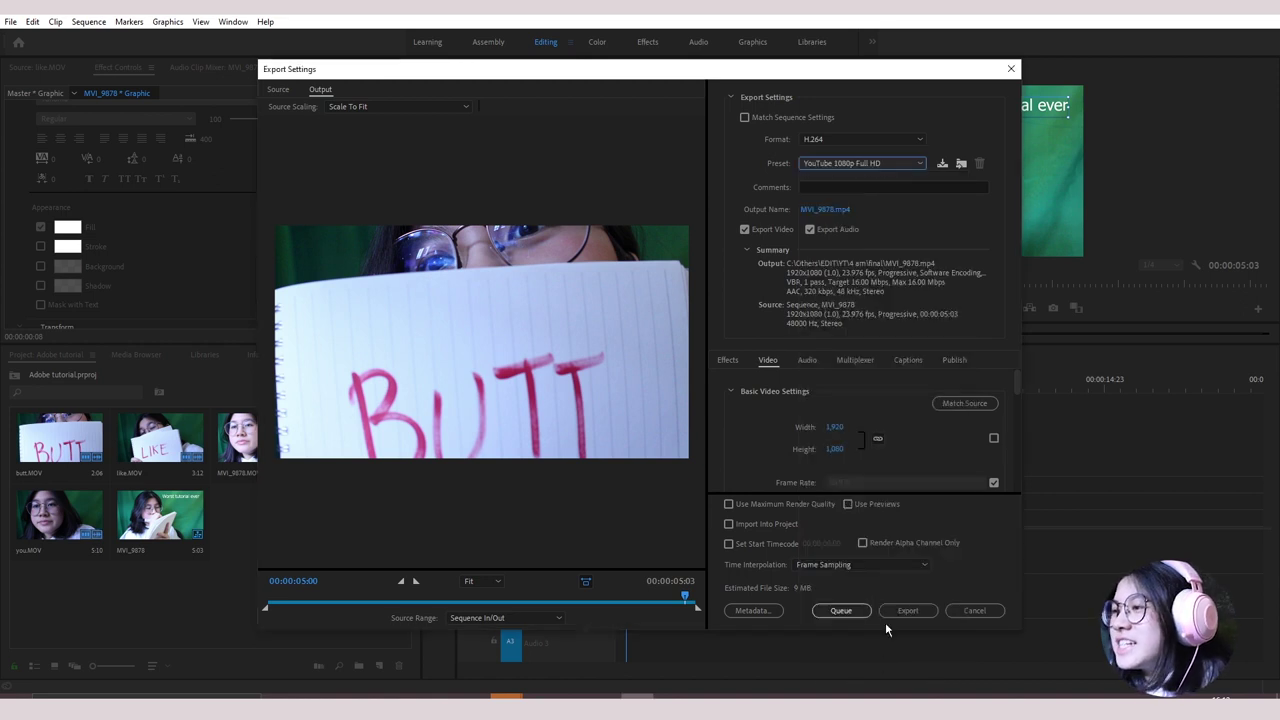
Step: Name the output 'worst tutorial ever' in the EDIT\YT\adobe folder and start the export
click(818, 210)
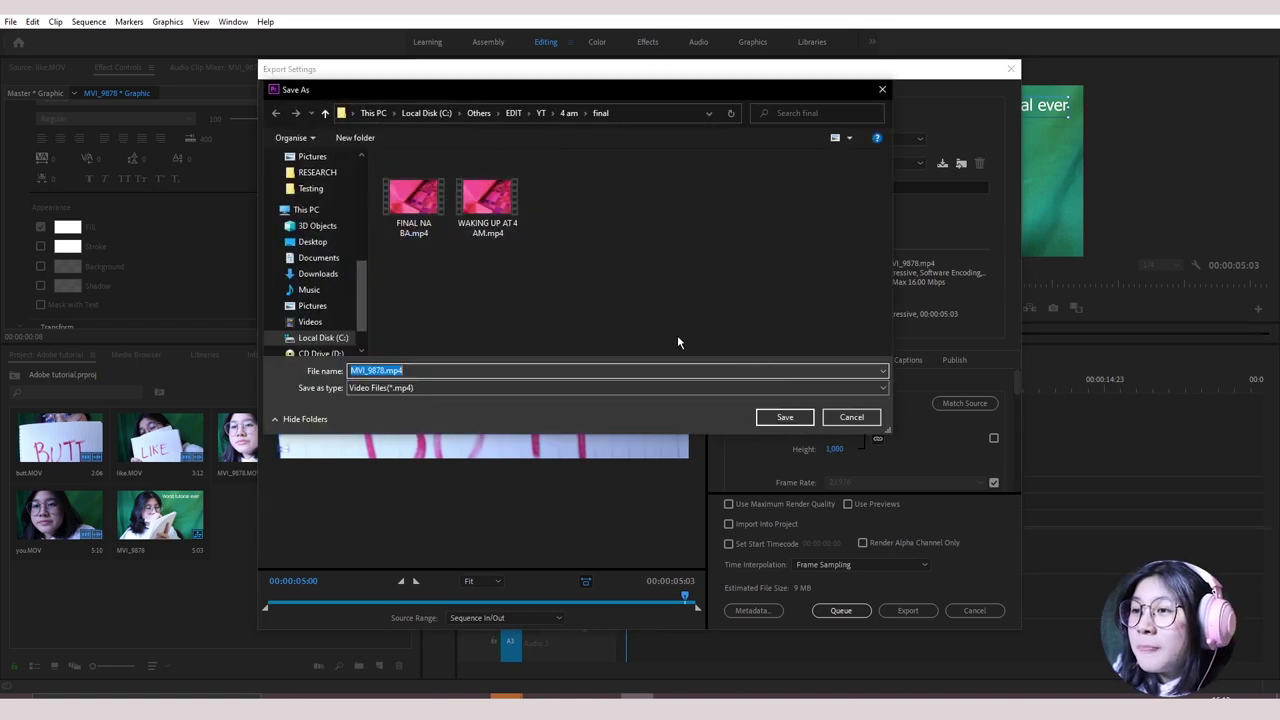
click(513, 113)
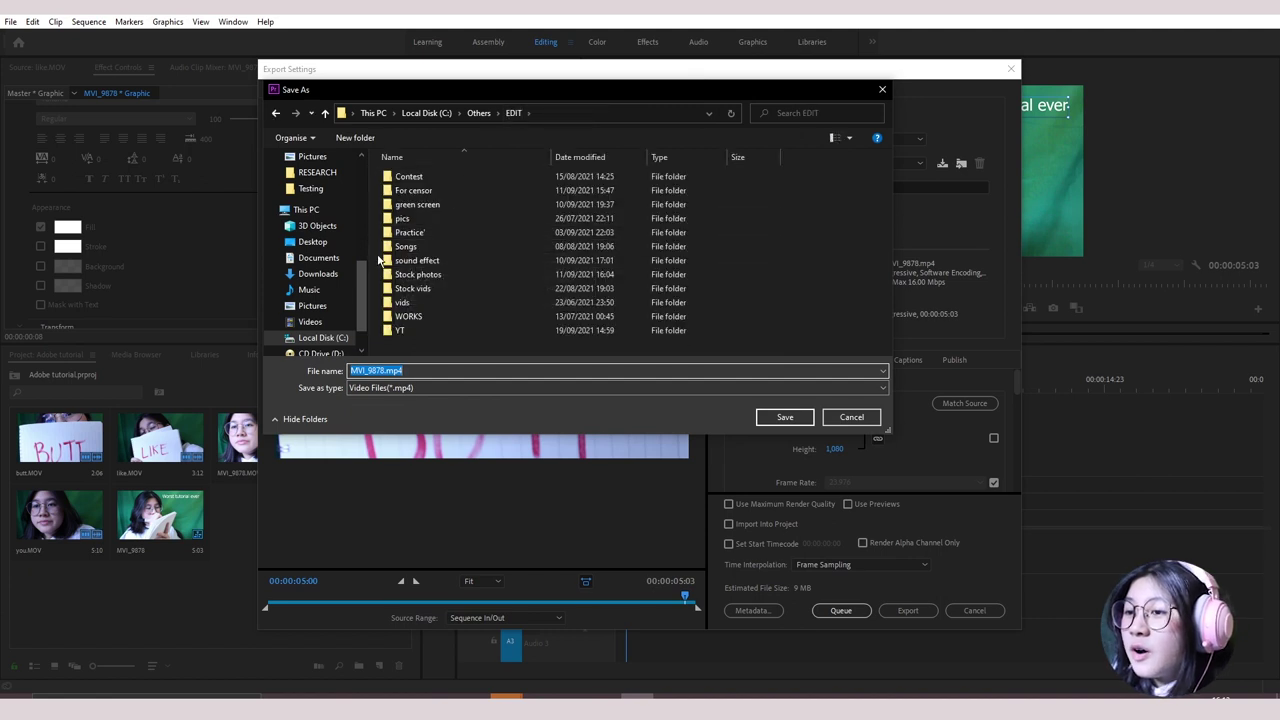
drag(368, 247, 258, 247)
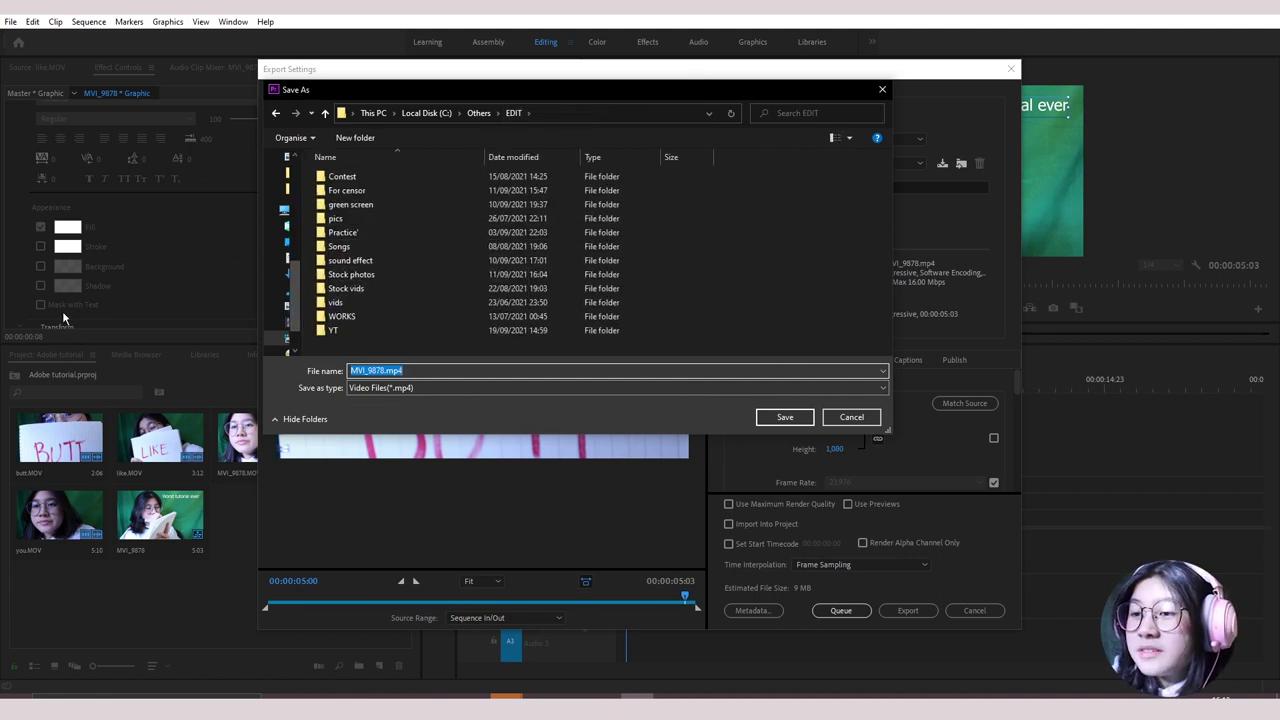
click(287, 321)
text(worst tutorial ever)
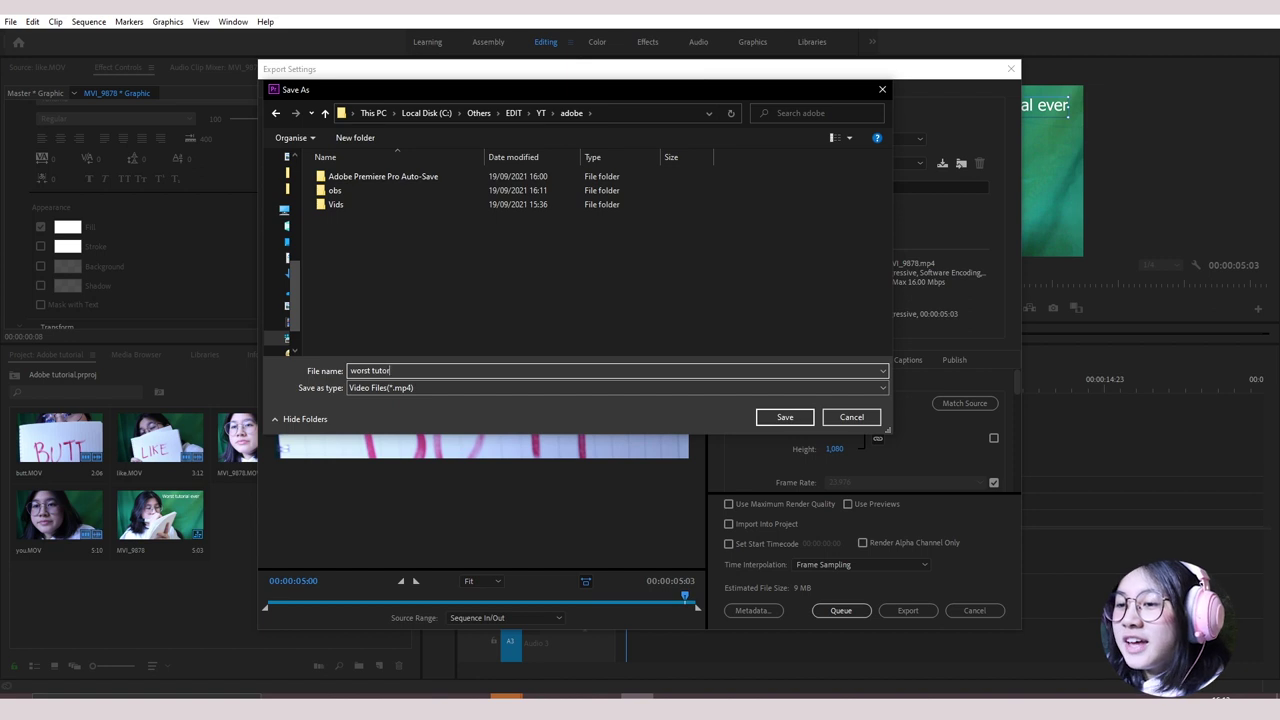
key(Return)
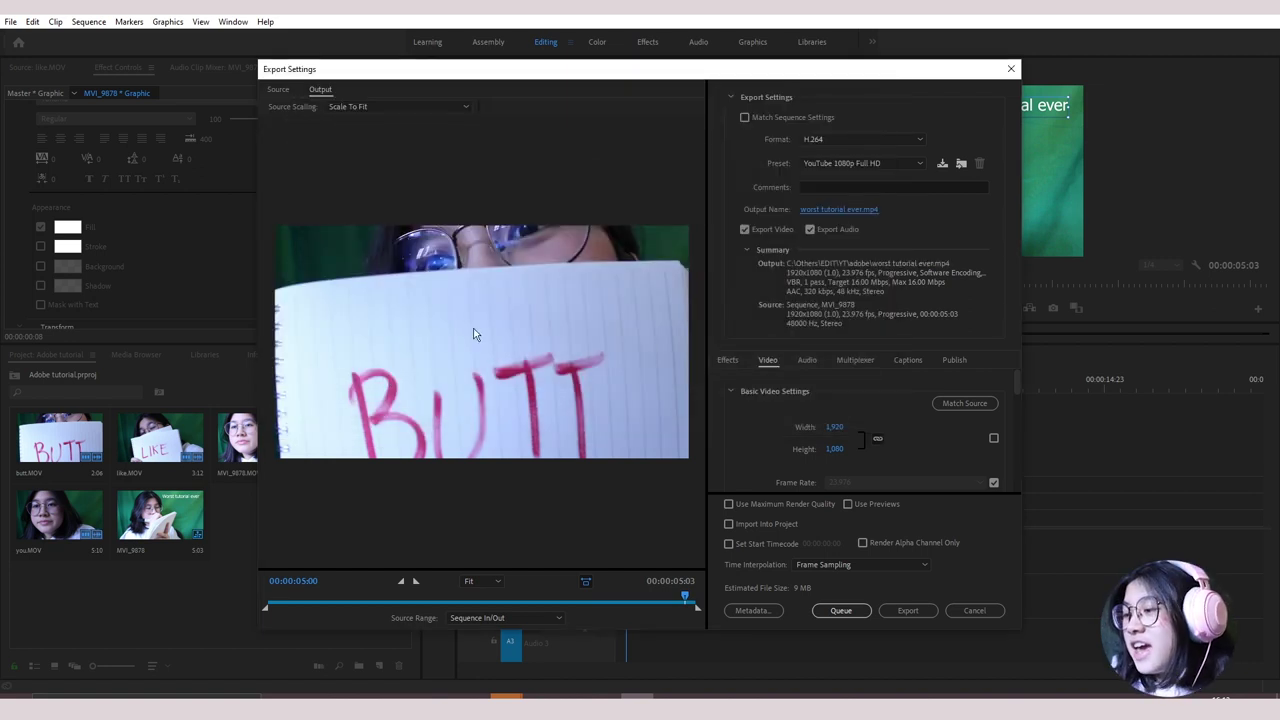
click(895, 616)
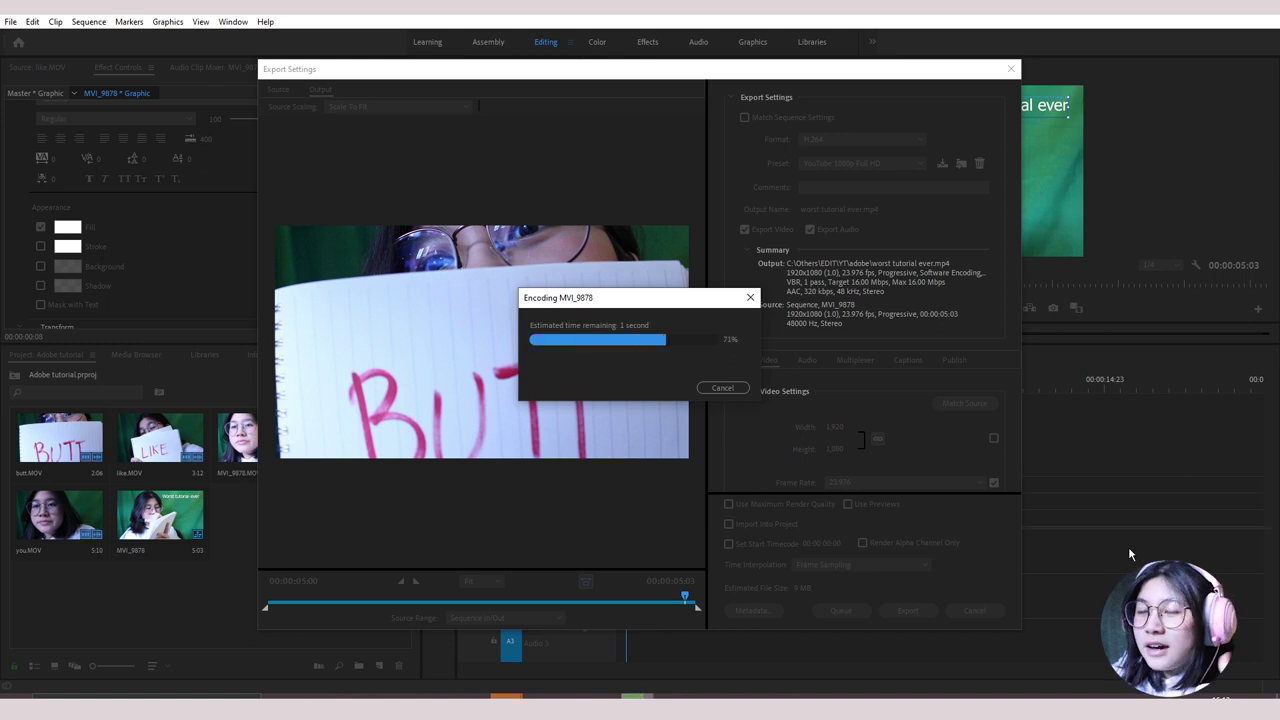